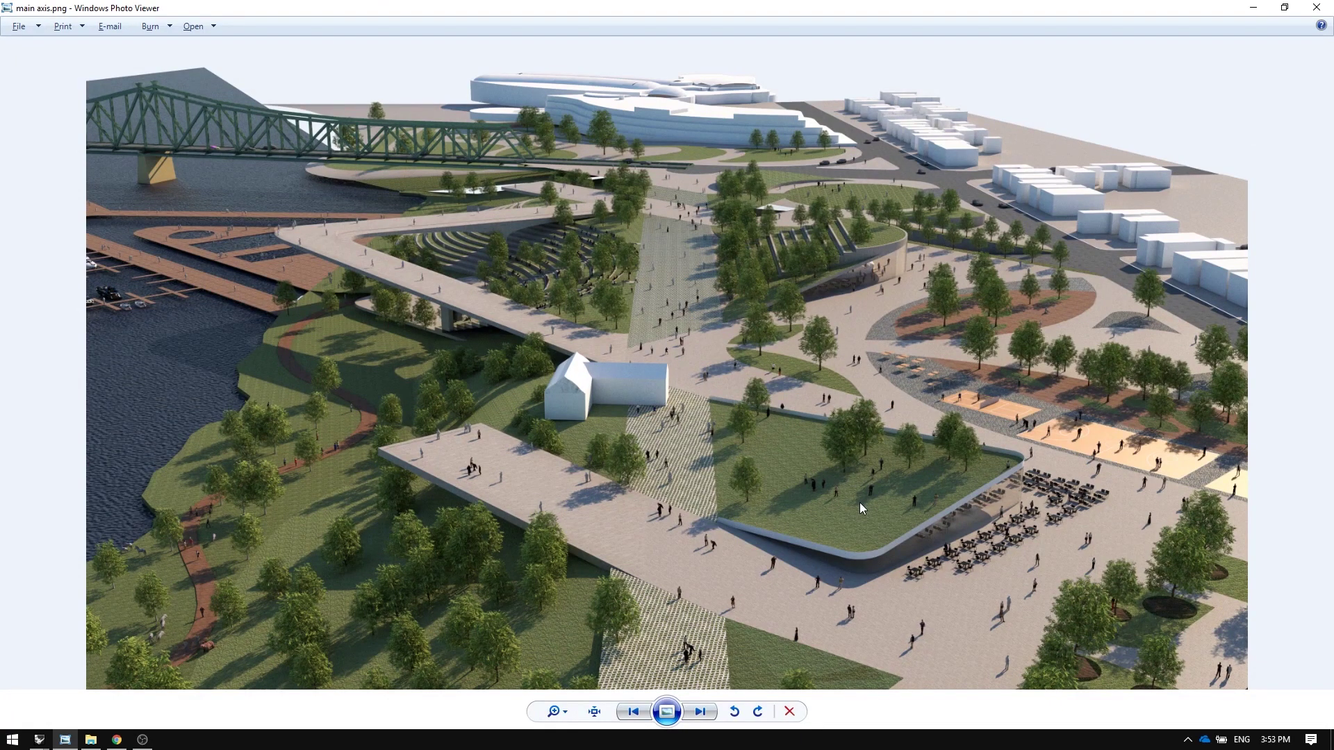
- Examine the people around the sloped lawn, terrace and plaza in the main axis.png rendering
{"action": "scroll", "coordinate": [783, 477], "scroll_direction": "up", "scroll_amount": 3}
{"action": "scroll", "coordinate": [747, 497], "scroll_direction": "down", "scroll_amount": 3}
{"action": "scroll", "coordinate": [679, 510], "scroll_direction": "up", "scroll_amount": 4}
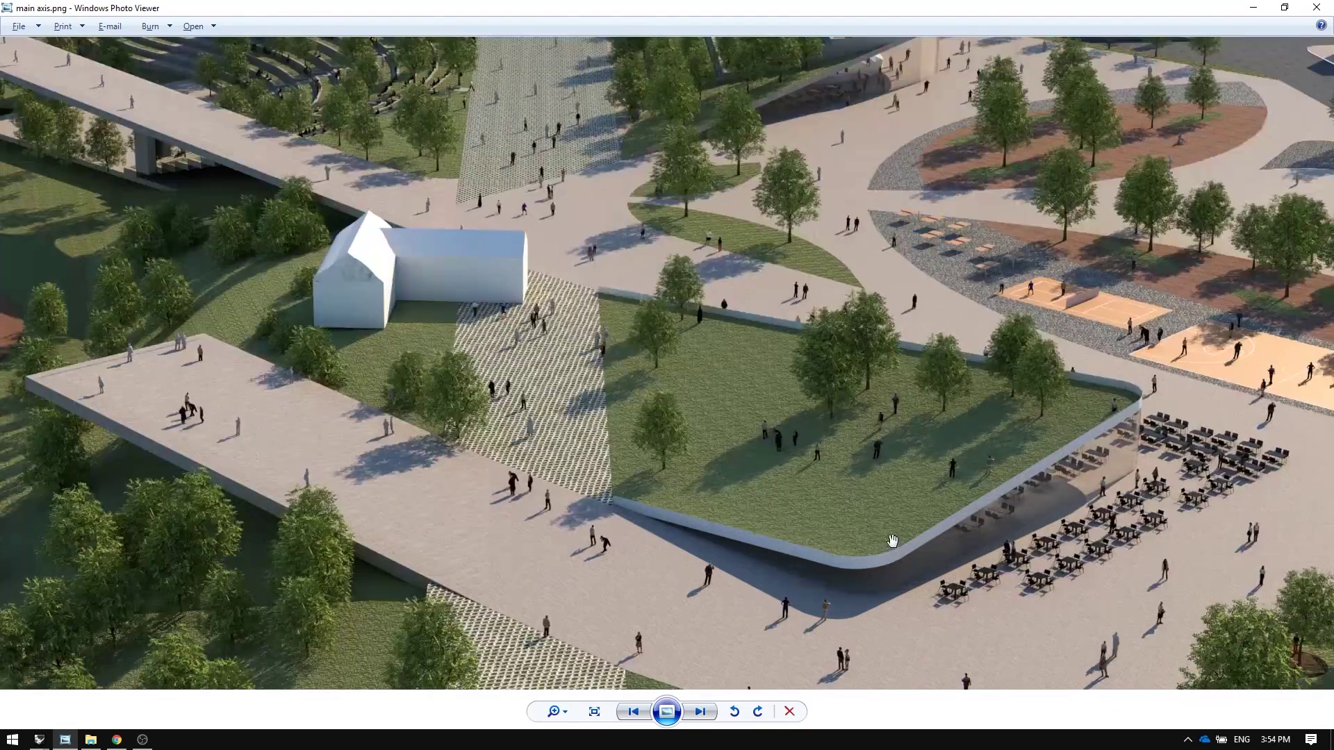
{"action": "scroll", "coordinate": [902, 485], "scroll_direction": "down", "scroll_amount": 4}
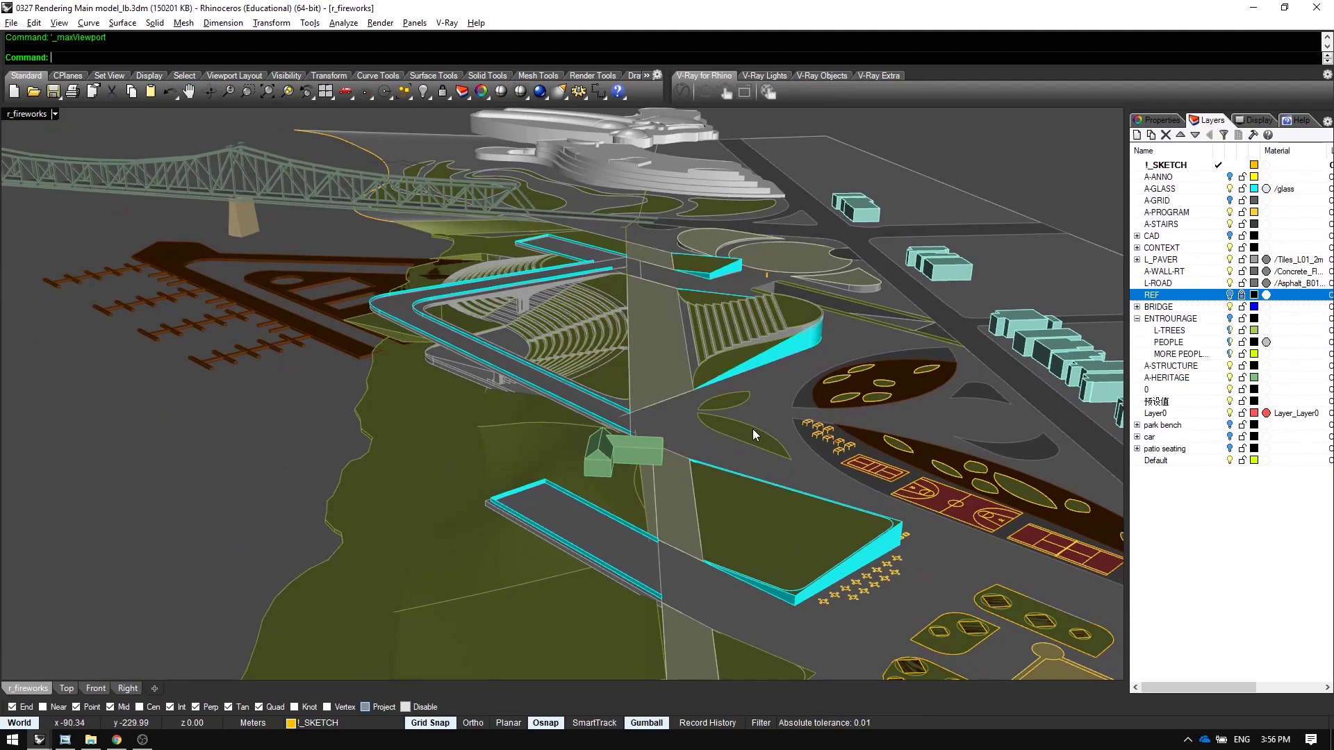
- Examine the site model around the heritage house and the amphitheatre in perspective
{"action": "scroll", "coordinate": [727, 514], "scroll_direction": "up", "scroll_amount": 15}
{"action": "scroll", "coordinate": [719, 515], "scroll_direction": "down", "scroll_amount": 4}
{"action": "scroll", "coordinate": [715, 508], "scroll_direction": "down", "scroll_amount": 10}
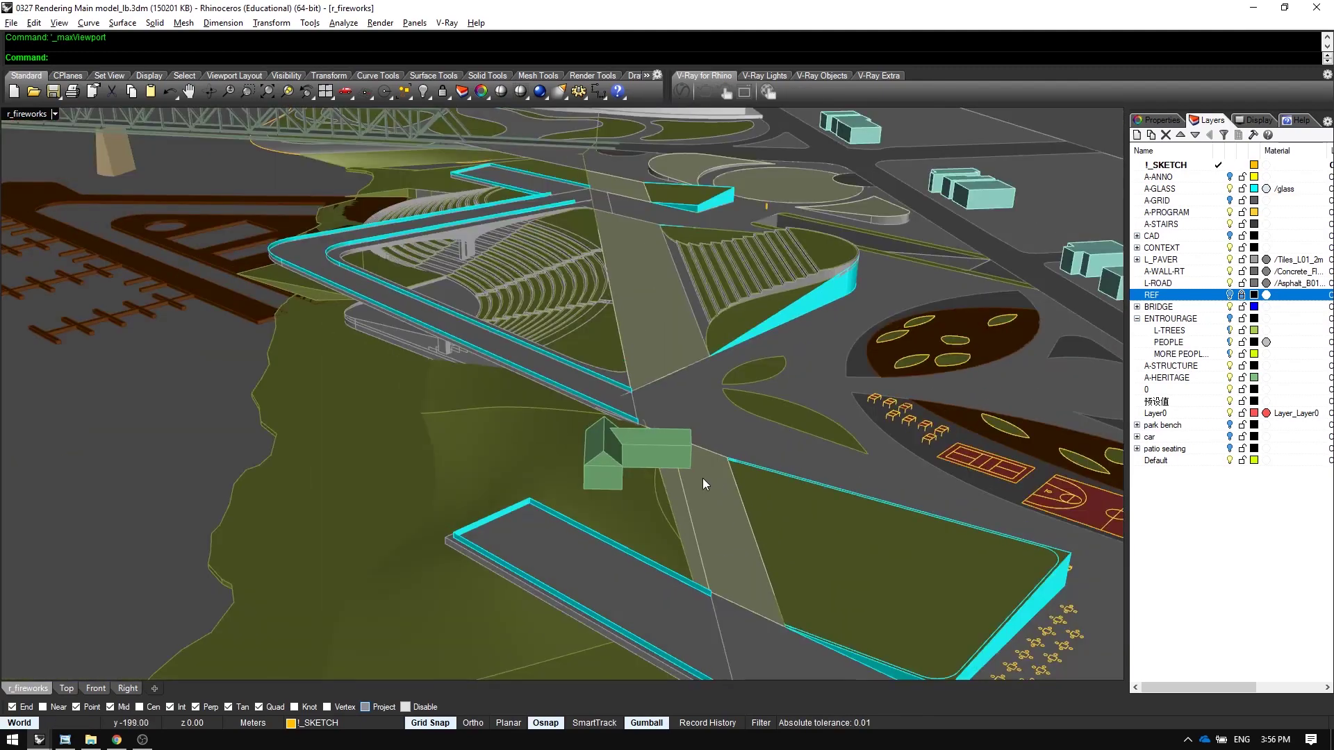
{"action": "left_click", "coordinate": [648, 450]}
{"action": "type", "text": "zs"}
{"action": "key", "text": "Return"}
{"action": "right_click_drag", "start_coordinate": [674, 466], "coordinate": [702, 455]}
{"action": "key", "text": "Escape"}
{"action": "scroll", "coordinate": [699, 453], "scroll_direction": "down", "scroll_amount": 10}
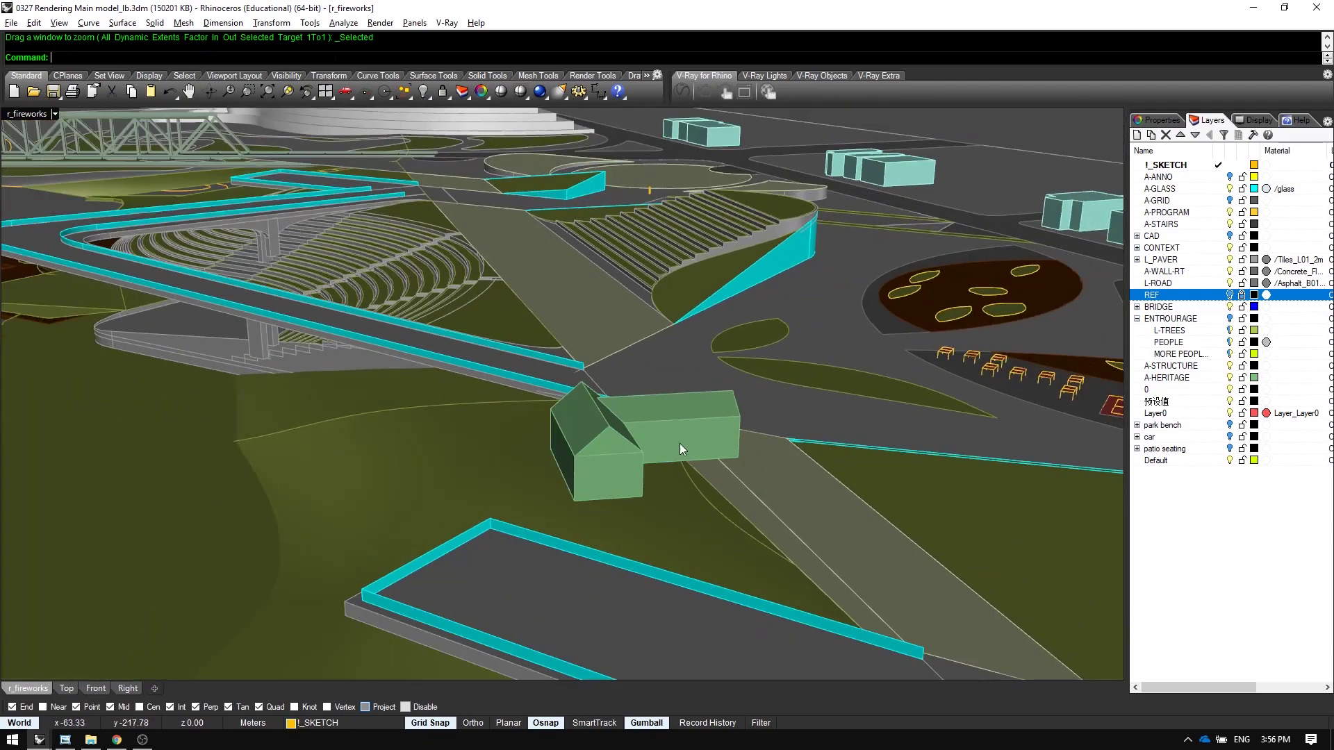
- Inspect the uneven grass terrain beside the raised terraces from a low angle and from above
{"action": "right_click_drag", "start_coordinate": [576, 502], "coordinate": [626, 441]}
{"action": "left_click", "coordinate": [415, 498]}
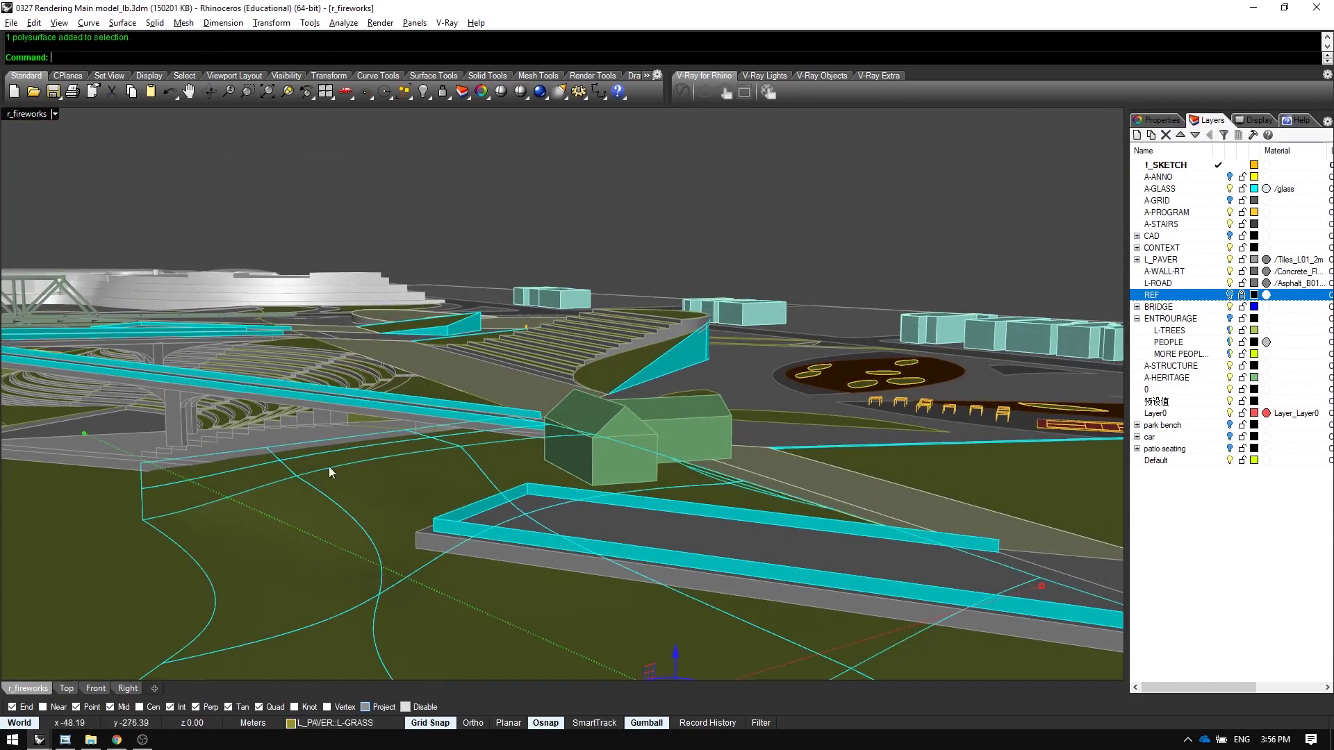
{"action": "right_click_drag", "start_coordinate": [898, 425], "coordinate": [292, 382], "text": "shift"}
{"action": "key", "text": "Escape"}
{"action": "scroll", "coordinate": [637, 494], "scroll_direction": "down", "scroll_amount": 6}
{"action": "right_click_drag", "start_coordinate": [634, 479], "coordinate": [451, 473]}
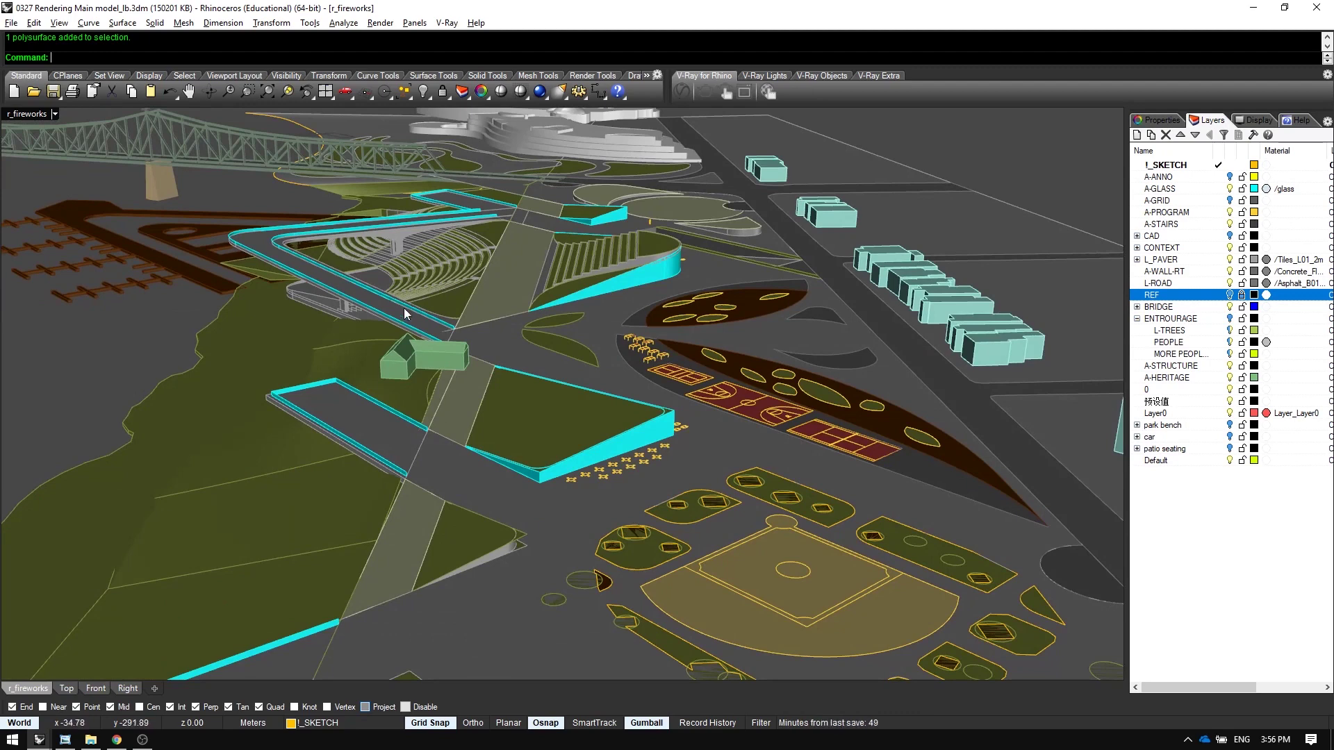
{"action": "scroll", "coordinate": [404, 306], "scroll_direction": "up", "scroll_amount": 3}
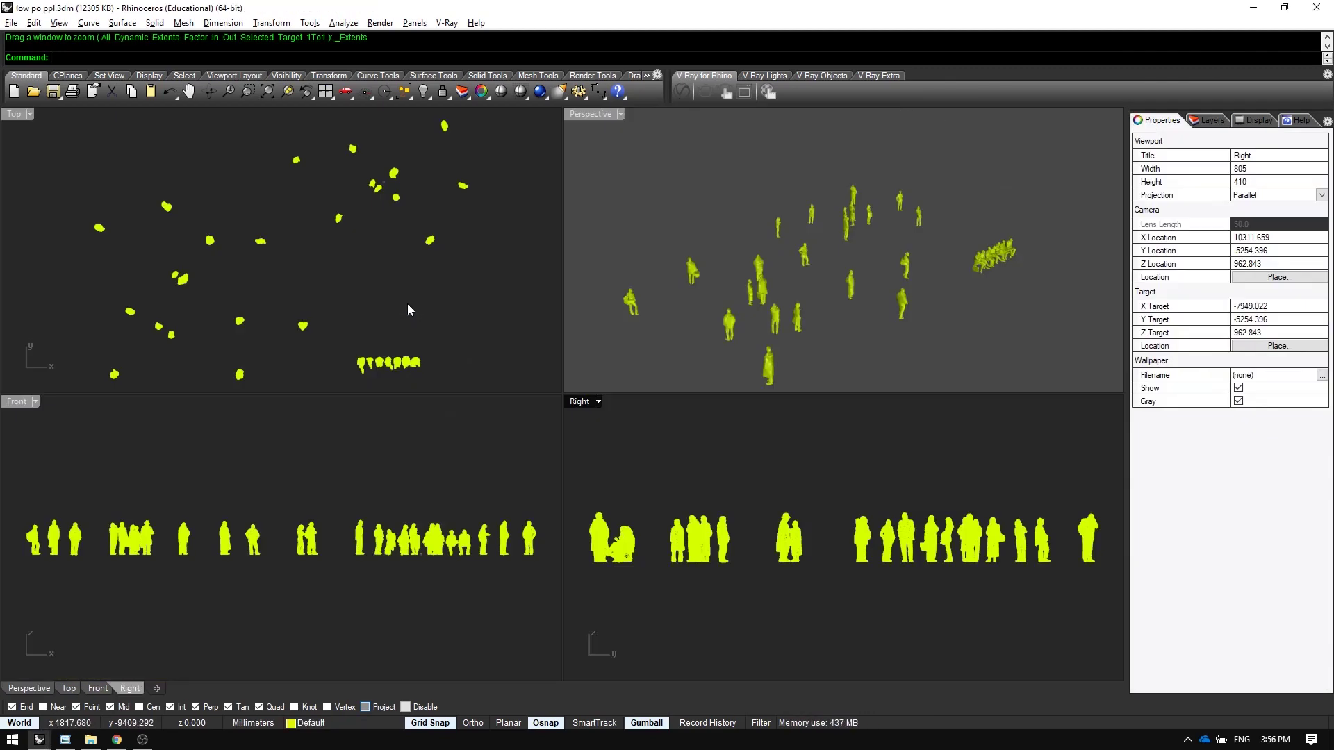
- Copy the 24 scattered people meshes from low po ppl.3dm and paste them into 0327 Rendering Main model_lb.3dm
{"action": "left_click", "coordinate": [452, 305]}
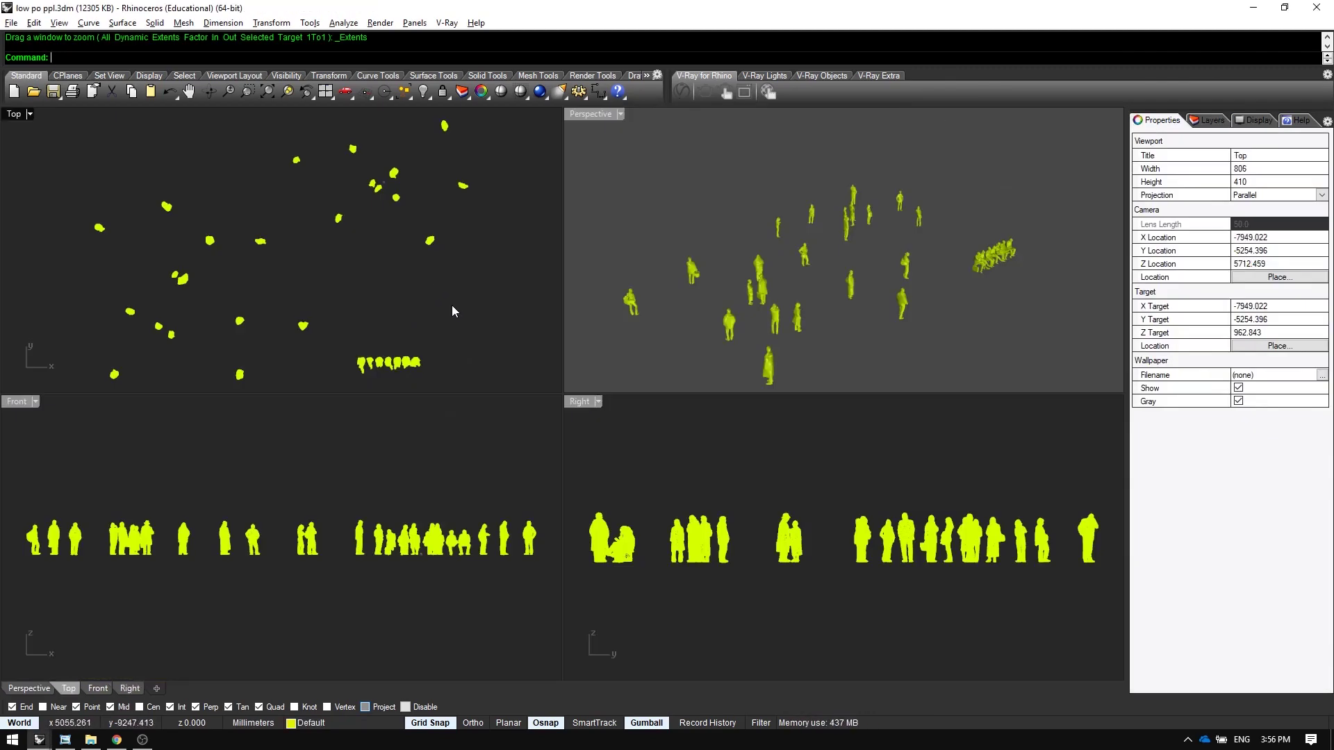
{"action": "left_click_drag", "start_coordinate": [520, 326], "coordinate": [356, 198]}
{"action": "left_click_drag", "start_coordinate": [182, 111], "coordinate": [183, 112]}
{"action": "key", "text": "alt+Tab"}
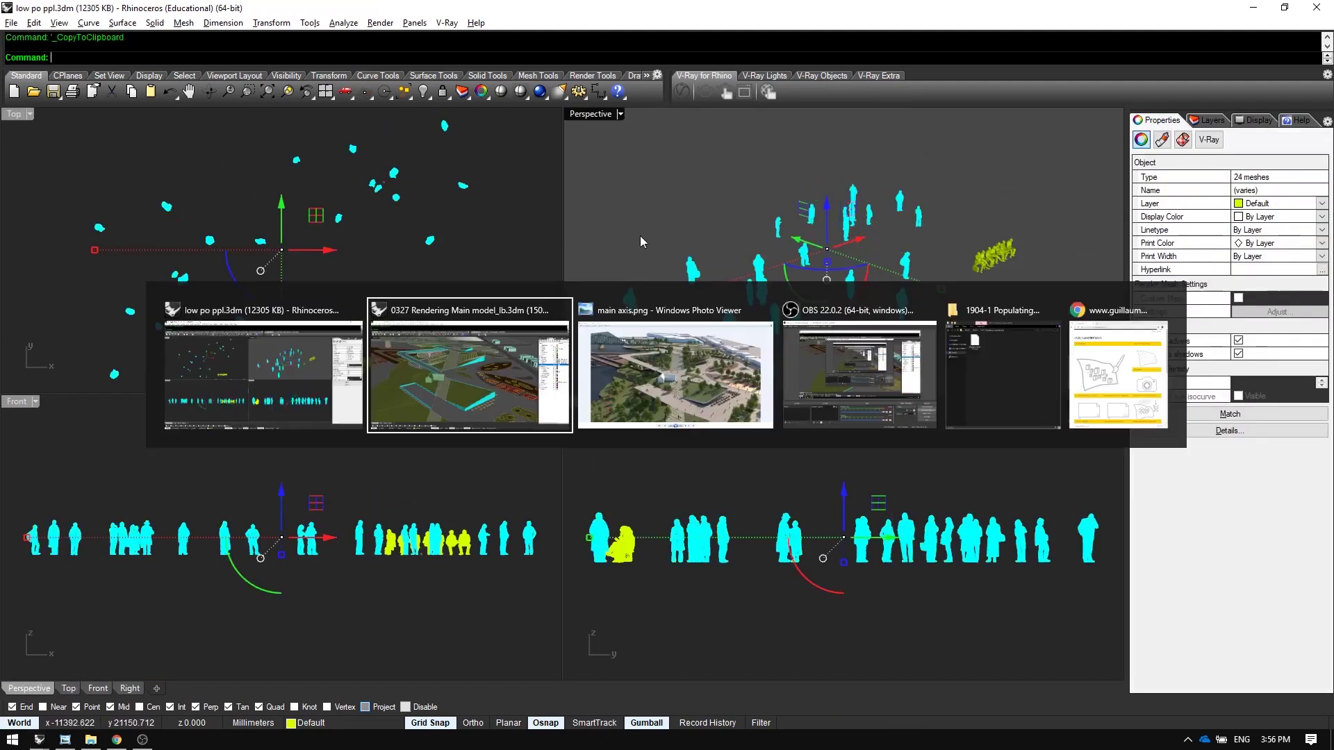
{"action": "key", "text": "ctrl+v"}
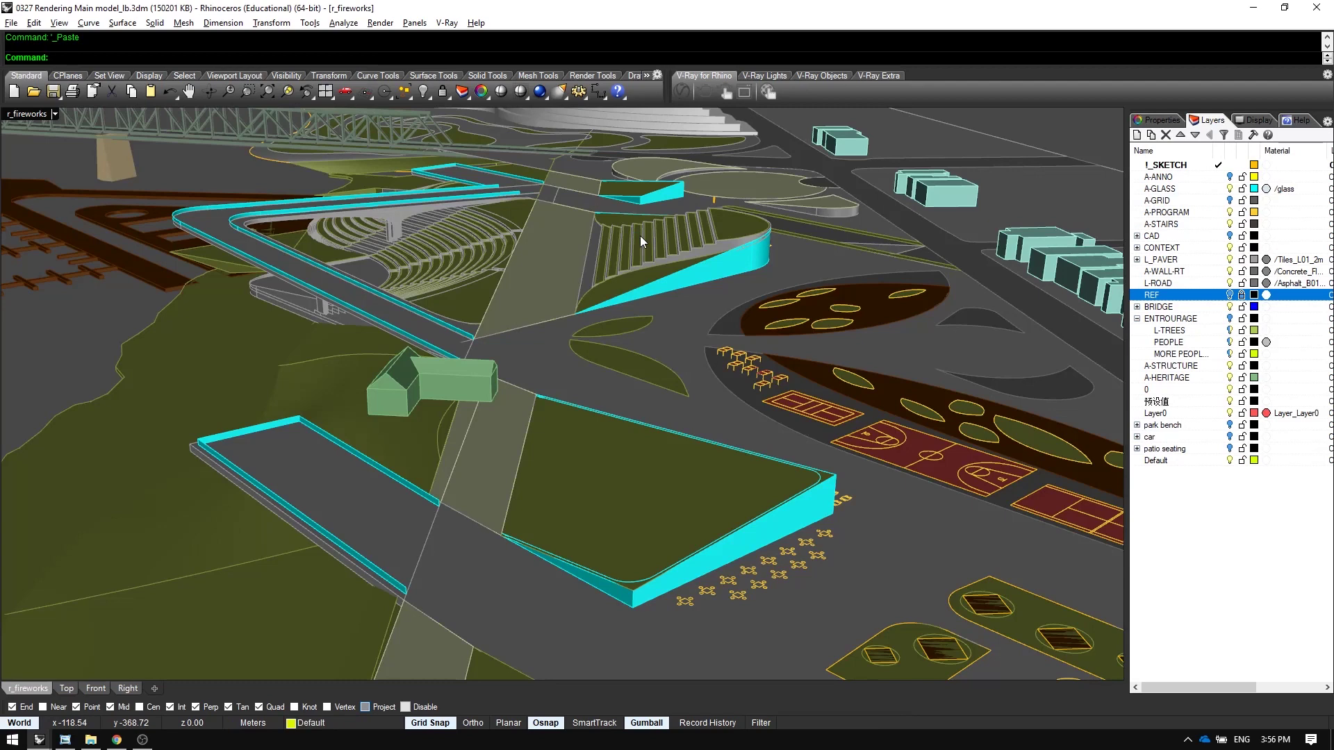
- Locate the pasted people meshes on the full site plan in the Top view
{"action": "key", "text": "ctrl+m"}
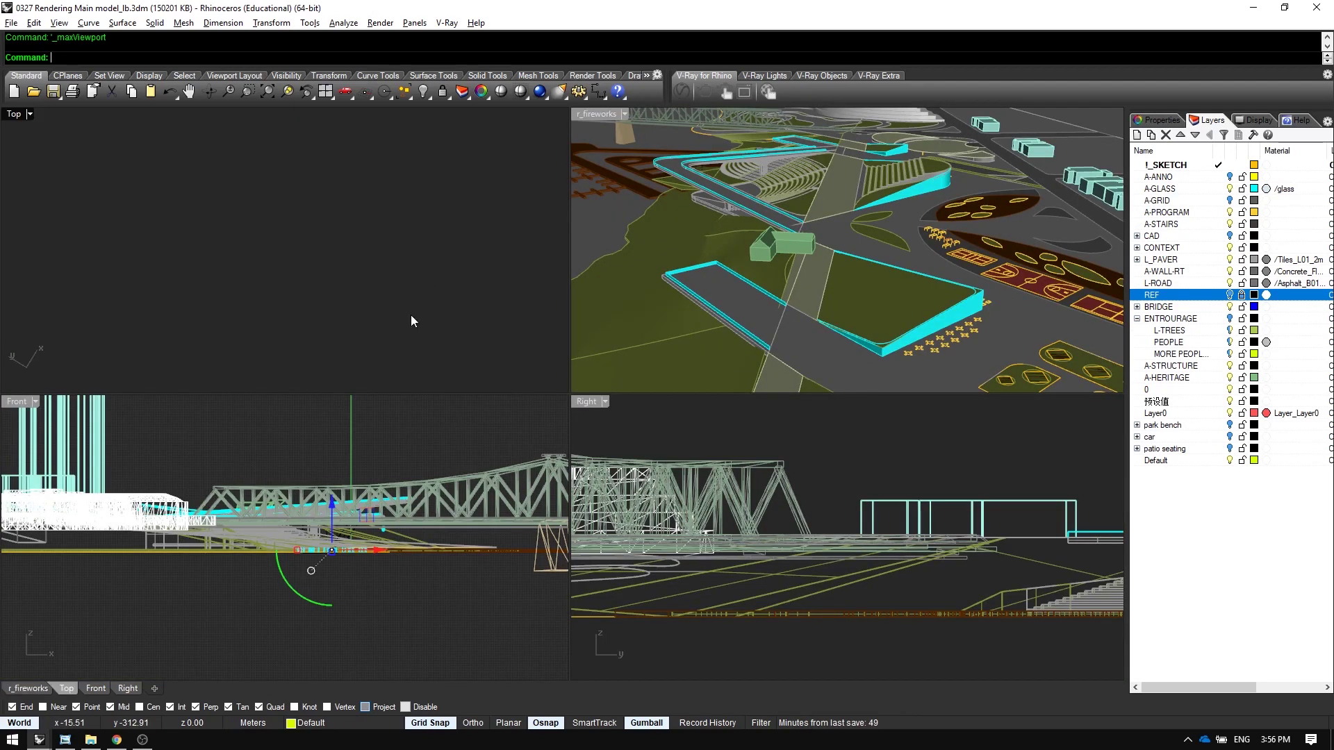
{"action": "type", "text": "ZE"}
{"action": "key", "text": "Return"}
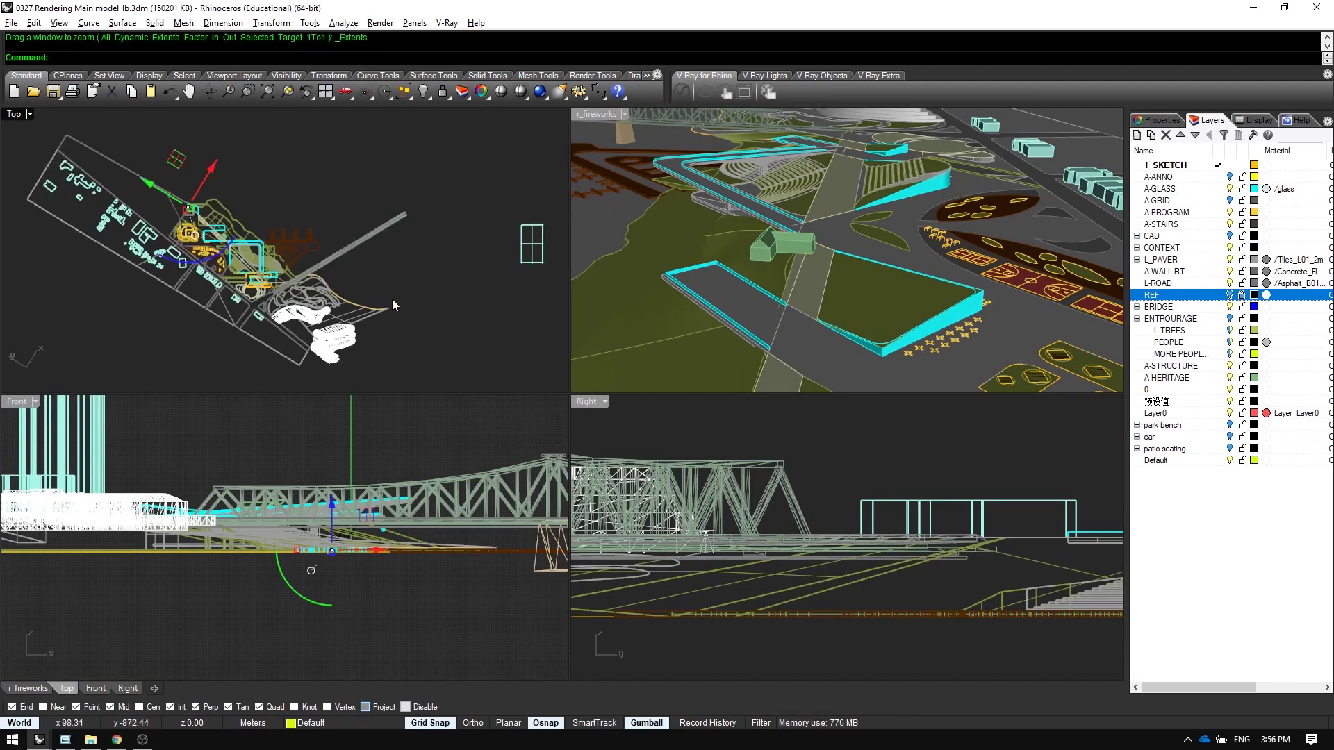
{"action": "scroll", "coordinate": [202, 220], "scroll_direction": "up", "scroll_amount": 4}
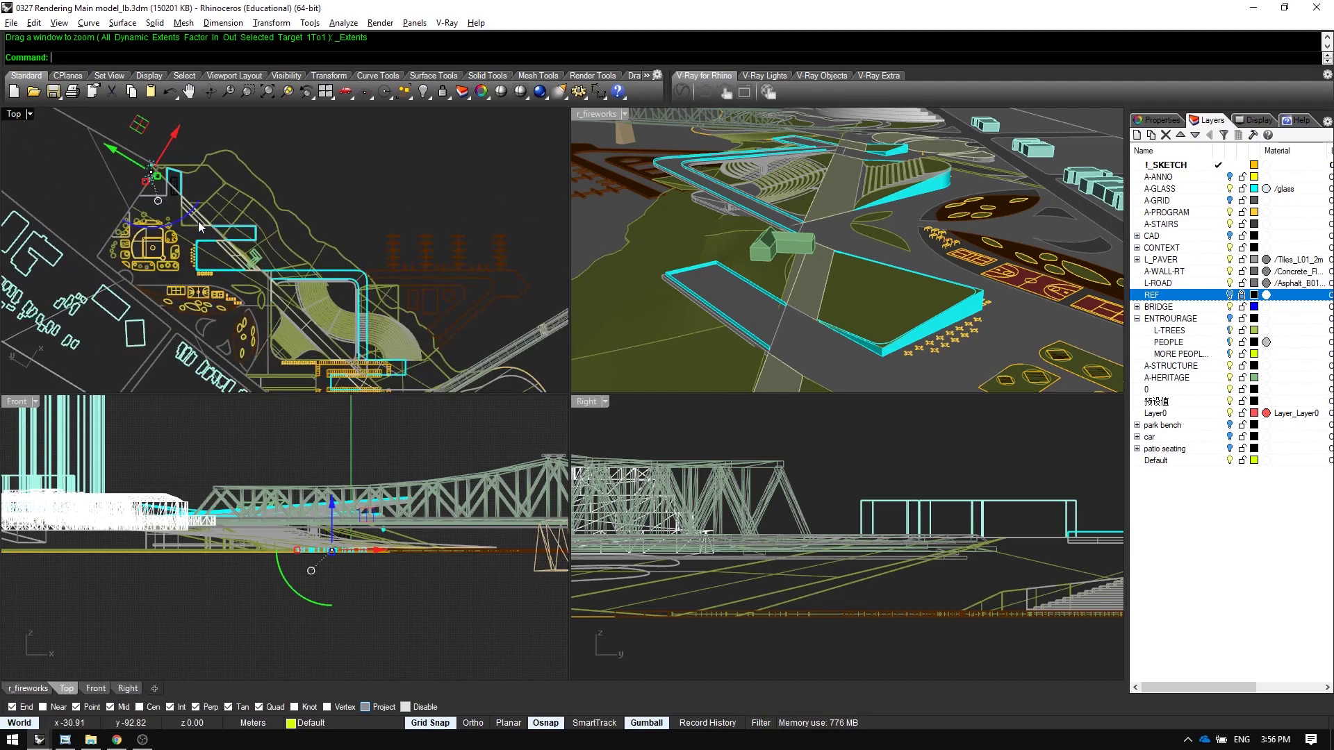
{"action": "right_click_drag", "start_coordinate": [307, 206], "coordinate": [378, 213]}
{"action": "right_click_drag", "start_coordinate": [723, 245], "coordinate": [764, 304]}
{"action": "type", "text": "ZS"}
{"action": "key", "text": "Return"}
{"action": "right_click_drag", "start_coordinate": [460, 263], "coordinate": [485, 231]}
- Invert the selection and lock every object in the model except the pasted people
{"action": "key", "text": "ctrl+m"}
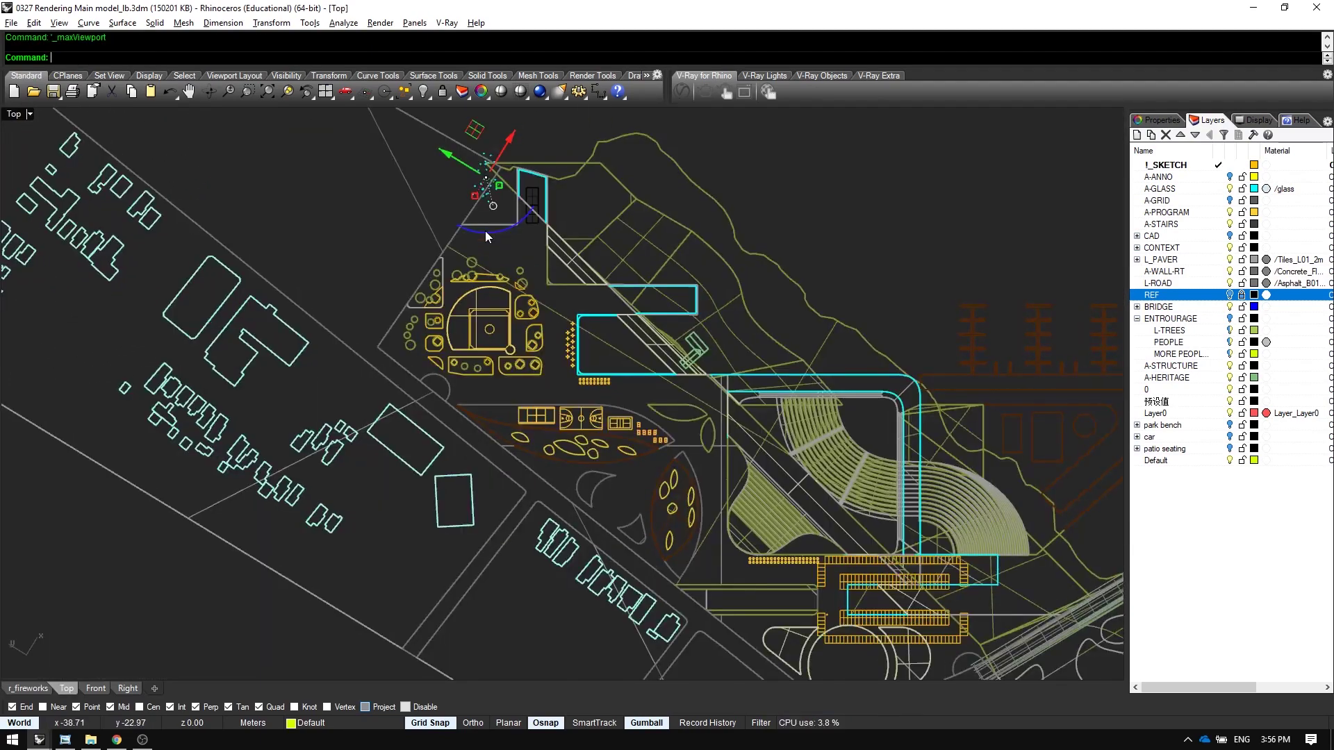
{"action": "scroll", "coordinate": [560, 280], "scroll_direction": "down", "scroll_amount": 4}
{"action": "right_click_drag", "start_coordinate": [561, 279], "coordinate": [469, 211]}
{"action": "key", "text": "ctrl+i"}
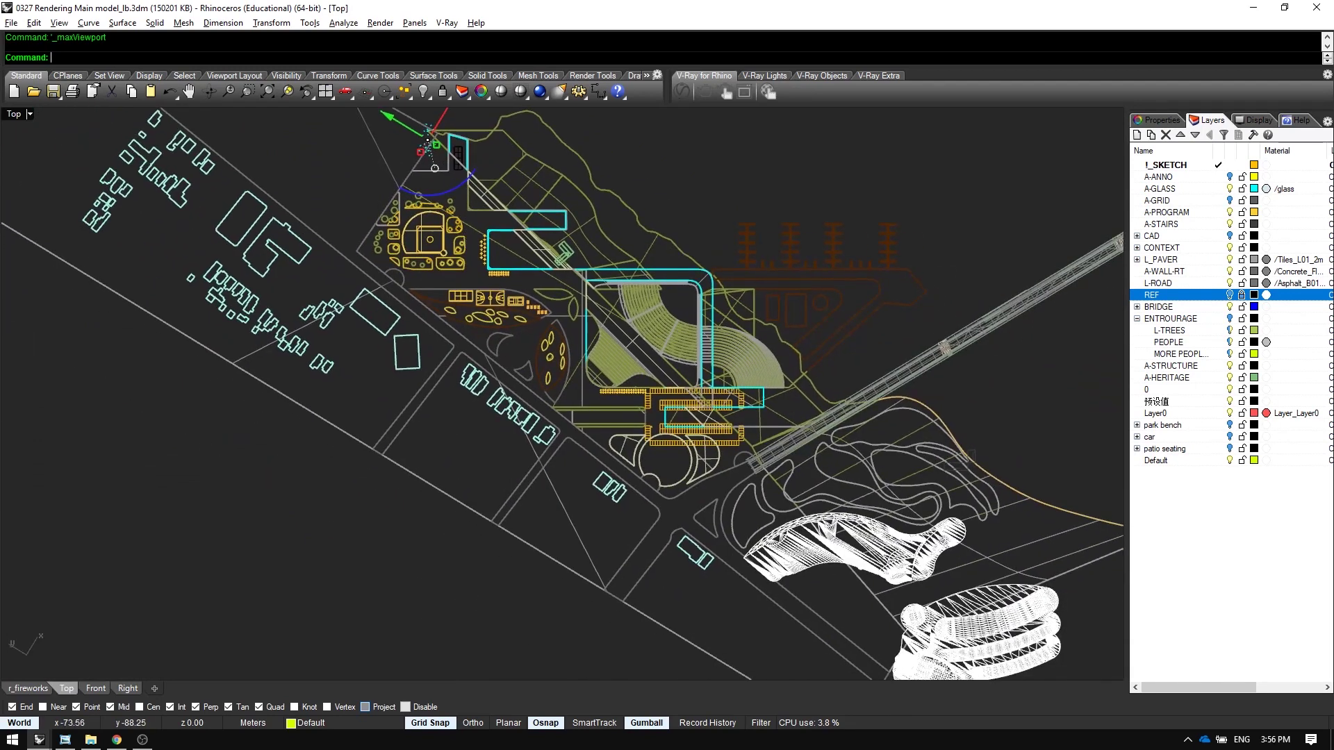
{"action": "key", "text": "ctrl+l"}
- Move the people meshes about 38 m in plan onto the narrow terrace at the site's upper end
{"action": "left_click_drag", "start_coordinate": [405, 118], "coordinate": [460, 157]}
{"action": "right_click_drag", "start_coordinate": [467, 171], "coordinate": [438, 320]}
{"action": "scroll", "coordinate": [424, 268], "scroll_direction": "up", "scroll_amount": 8}
{"action": "left_click_drag", "start_coordinate": [403, 283], "coordinate": [459, 346]}
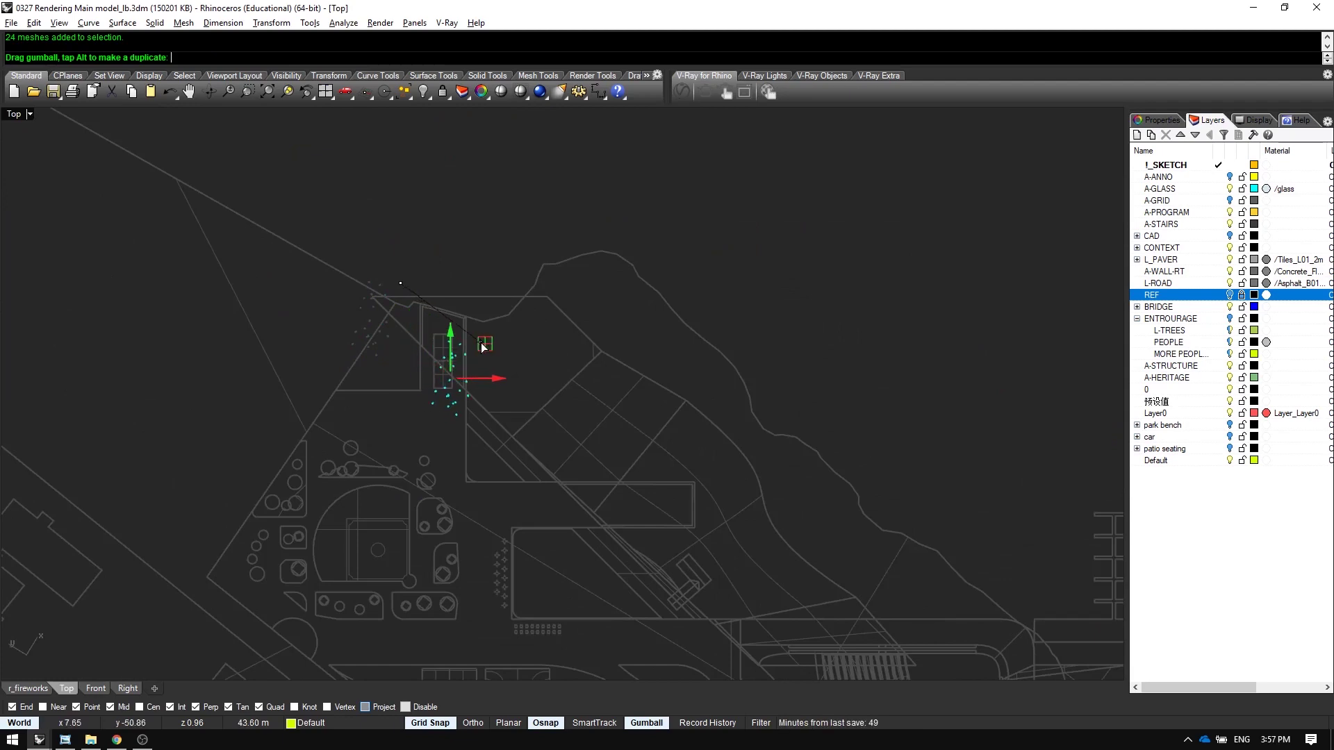
- Raise the selected people 70 m vertically above the site
{"action": "key", "text": "ctrl+m"}
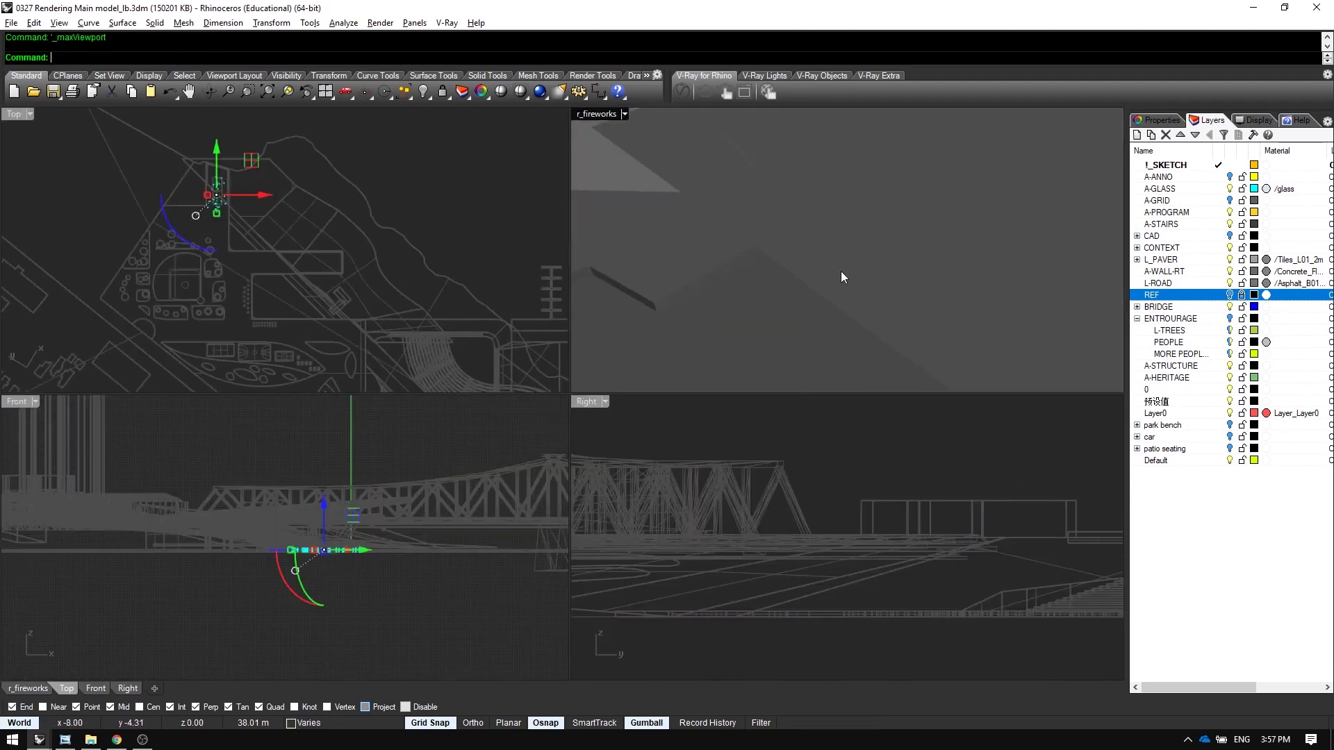
{"action": "mouse_move", "coordinate": [840, 271]}
{"action": "right_mouse_down"}
{"action": "mouse_move", "coordinate": [832, 289]}
{"action": "mouse_move", "coordinate": [822, 269]}
{"action": "right_mouse_up"}
{"action": "type", "text": "zs"}
{"action": "key", "text": "Return"}
{"action": "scroll", "coordinate": [806, 257], "scroll_direction": "down", "scroll_amount": 5}
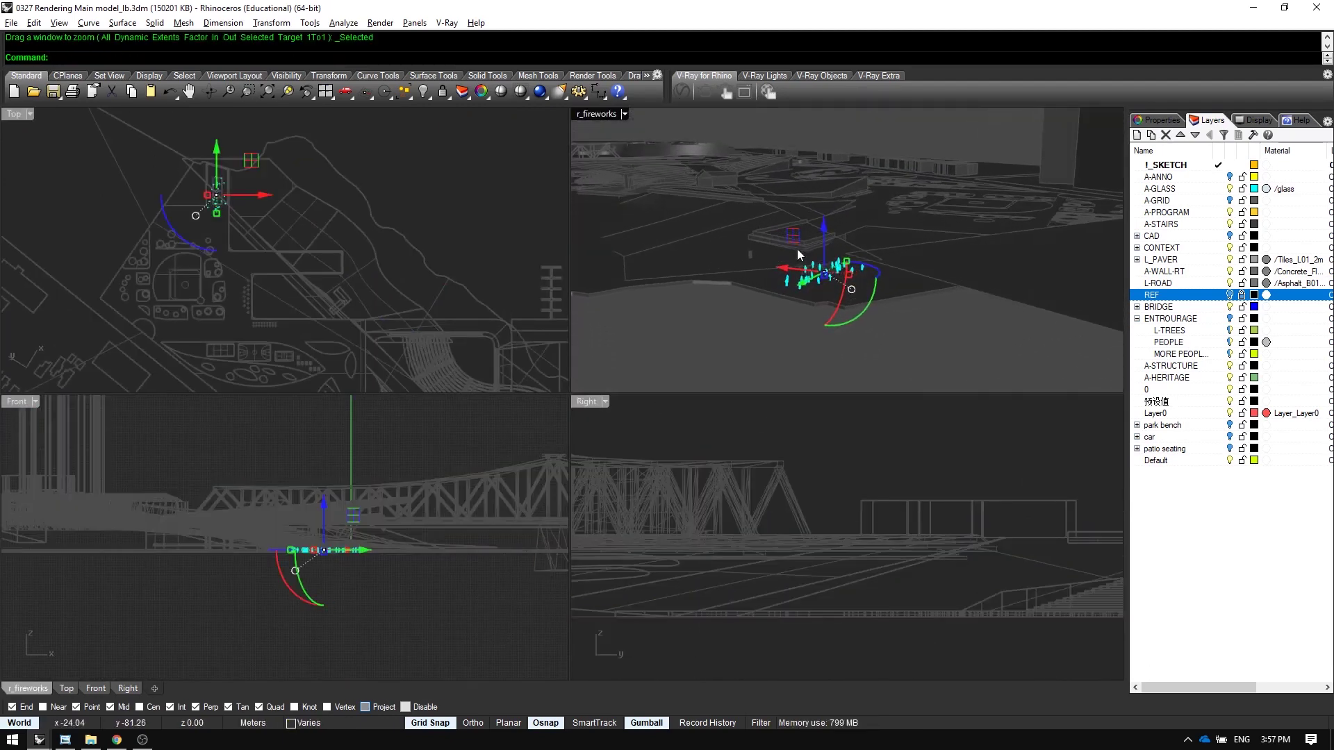
{"action": "left_click_drag", "start_coordinate": [833, 236], "coordinate": [835, 137]}
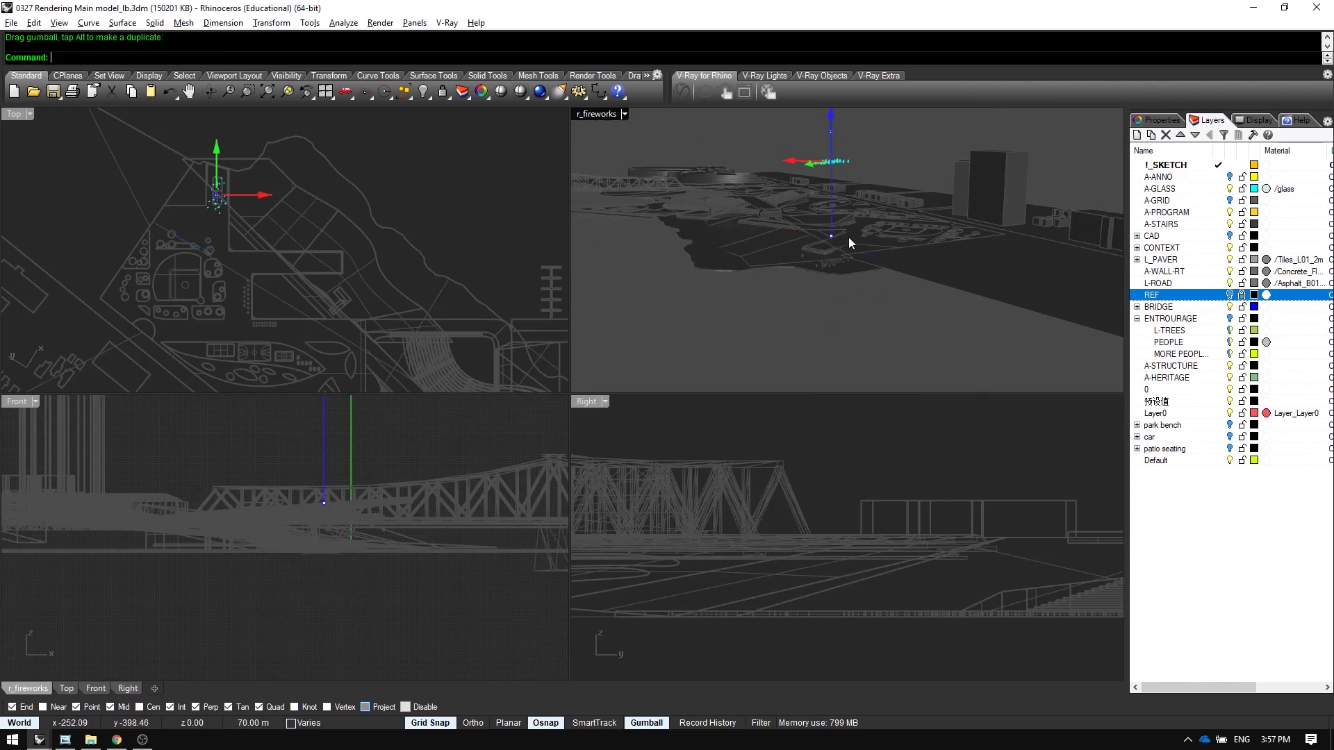
{"action": "right_click_drag", "start_coordinate": [848, 236], "coordinate": [861, 281]}
- Move the lower group of people in plan about 37 m to the open area above the baseball field
{"action": "right_click_drag", "start_coordinate": [425, 253], "coordinate": [482, 253]}
{"action": "key", "text": "ctrl+m"}
{"action": "right_click_drag", "start_coordinate": [638, 338], "coordinate": [490, 274]}
{"action": "left_click", "coordinate": [493, 295]}
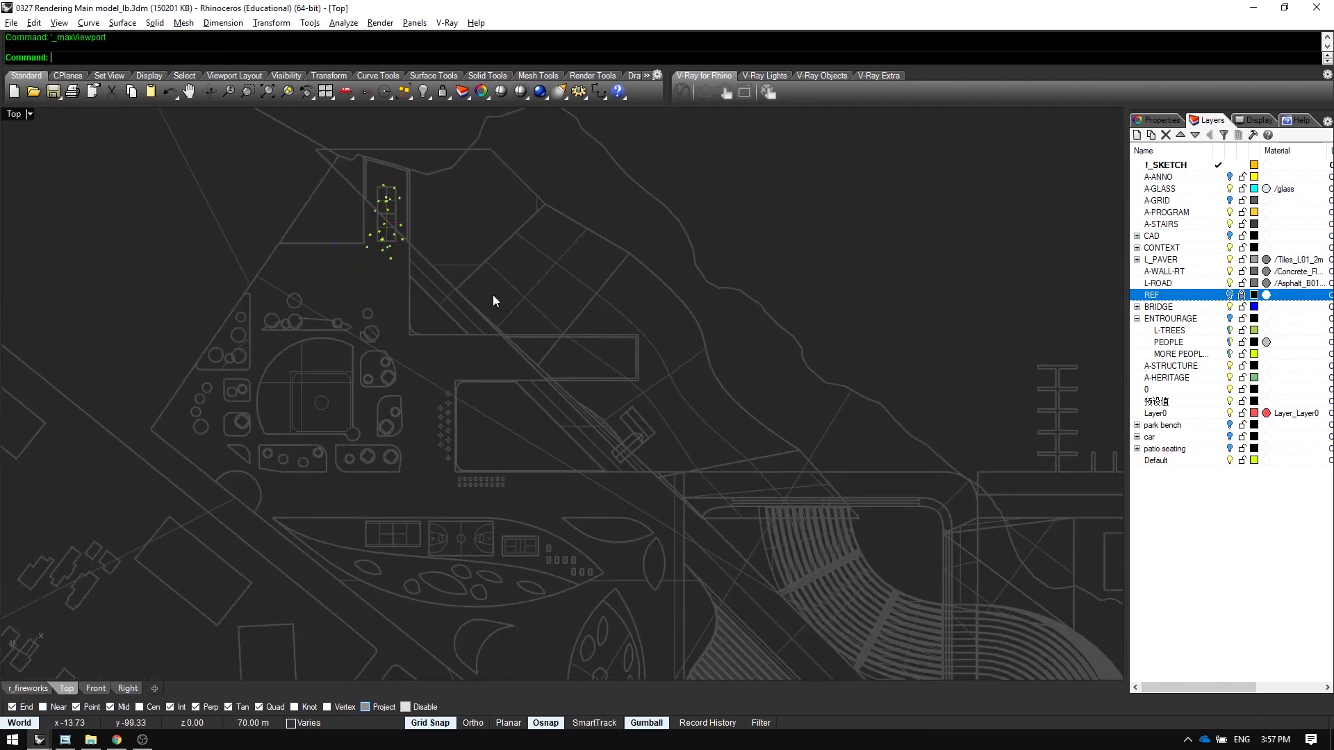
{"action": "scroll", "coordinate": [382, 253], "scroll_direction": "up", "scroll_amount": 6}
{"action": "right_click_drag", "start_coordinate": [382, 253], "coordinate": [492, 333]}
{"action": "left_click_drag", "start_coordinate": [422, 317], "coordinate": [553, 421]}
{"action": "right_click_drag", "start_coordinate": [555, 420], "coordinate": [553, 275]}
{"action": "scroll", "coordinate": [553, 273], "scroll_direction": "down", "scroll_amount": 4}
{"action": "left_click_drag", "start_coordinate": [552, 191], "coordinate": [460, 235]}
{"action": "left_click", "coordinate": [589, 132]}
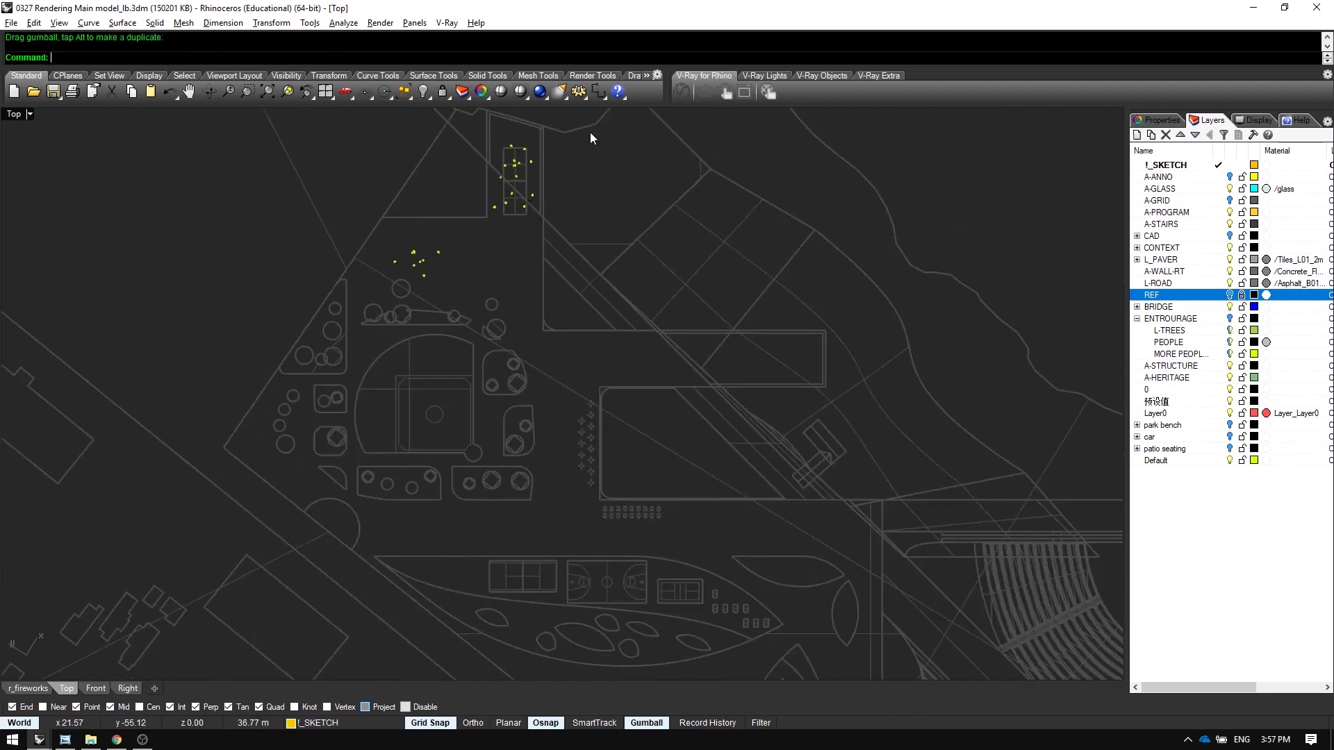
- Copy all the people meshes to several spots across the baseball field, sports courts and plaza in plan
{"action": "left_click_drag", "start_coordinate": [590, 132], "coordinate": [423, 243]}
{"action": "right_click_drag", "start_coordinate": [500, 335], "coordinate": [430, 317]}
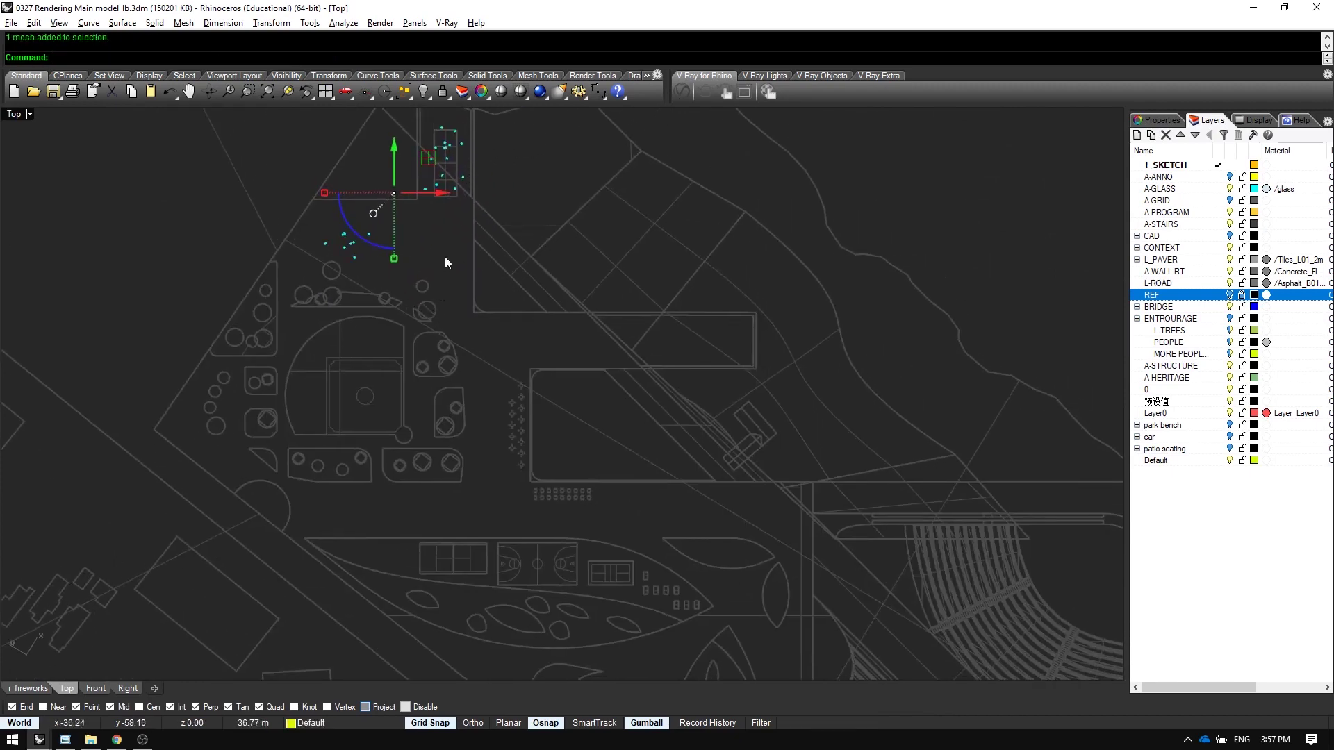
{"action": "right_click", "coordinate": [444, 255]}
{"action": "left_click", "coordinate": [443, 245], "text": "alt"}
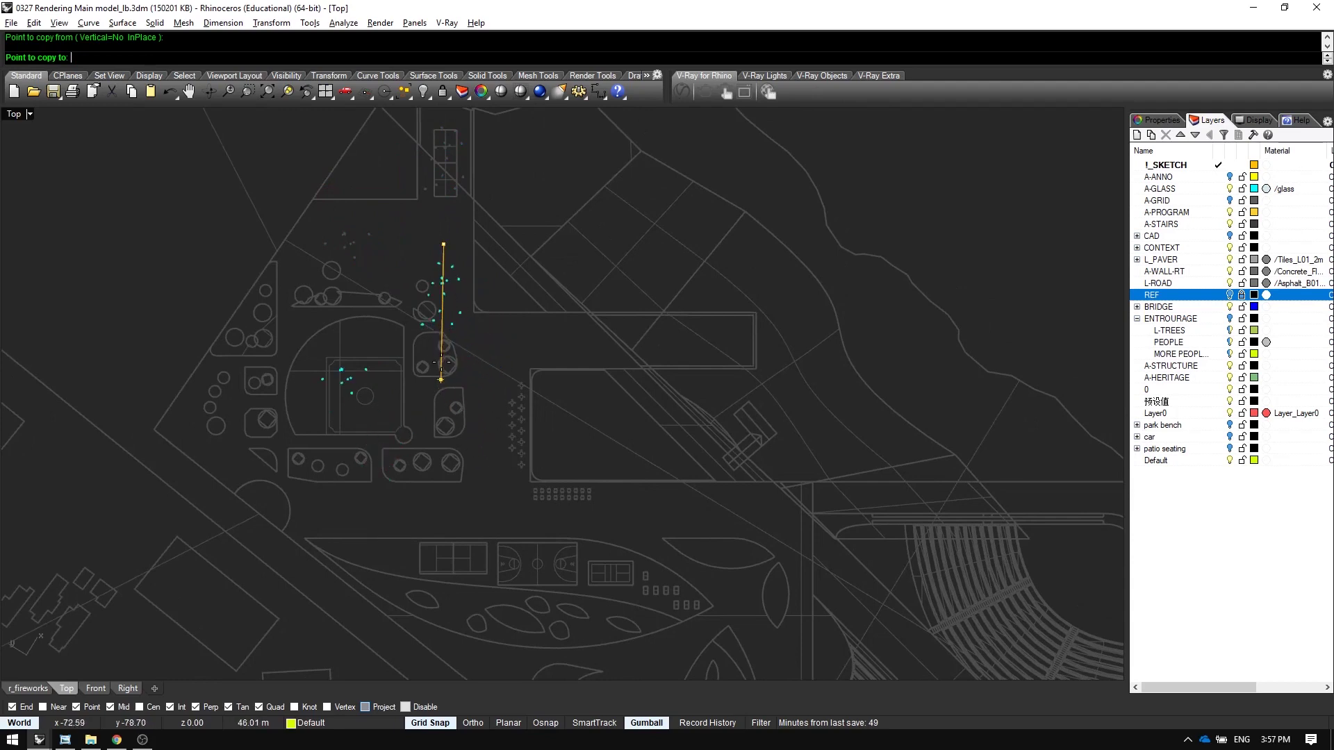
{"action": "left_click", "coordinate": [441, 363], "text": "alt"}
{"action": "left_click", "coordinate": [504, 470], "text": "alt"}
{"action": "left_click", "coordinate": [537, 548], "text": "alt"}
{"action": "left_click", "coordinate": [699, 592], "text": "alt"}
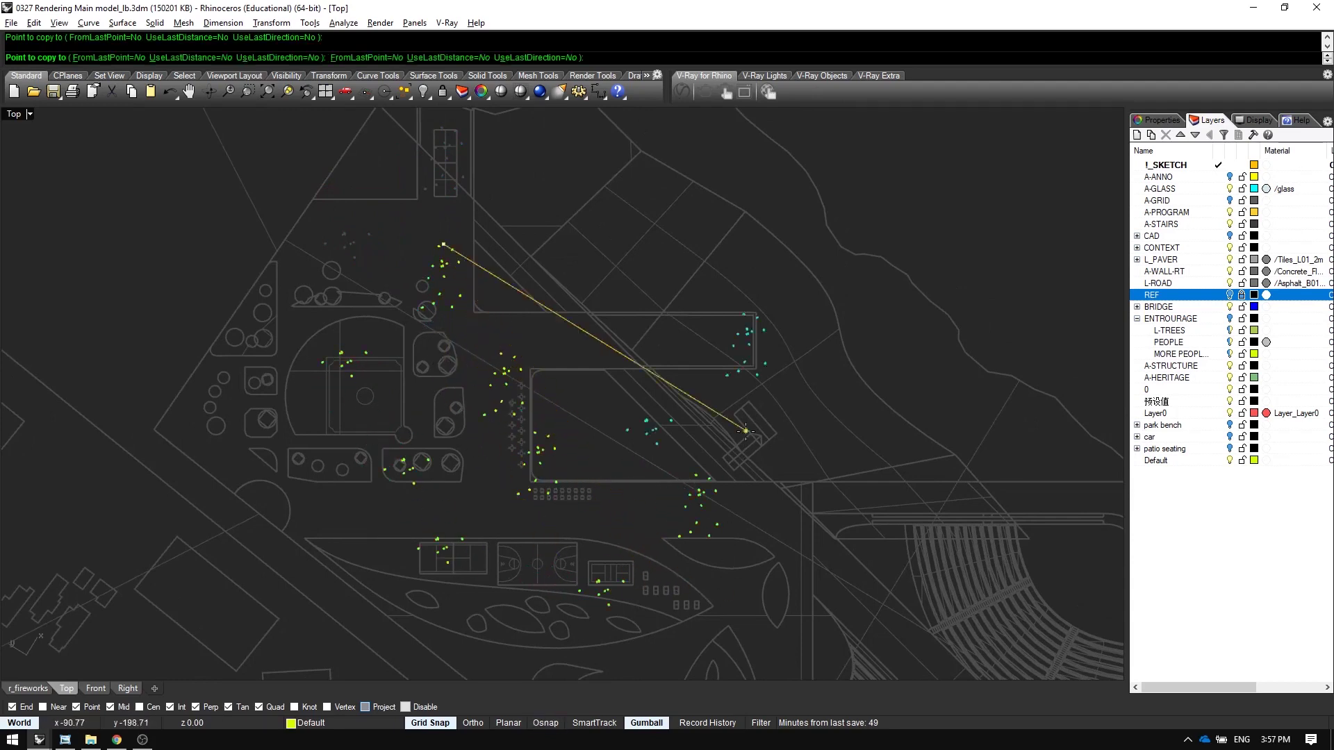
{"action": "right_click_drag", "start_coordinate": [664, 351], "coordinate": [528, 284]}
{"action": "key", "text": "Escape"}
- Duplicate the people clusters about 181 m along the main axis to the area around the amphitheatre
{"action": "scroll", "coordinate": [529, 291], "scroll_direction": "down", "scroll_amount": 3}
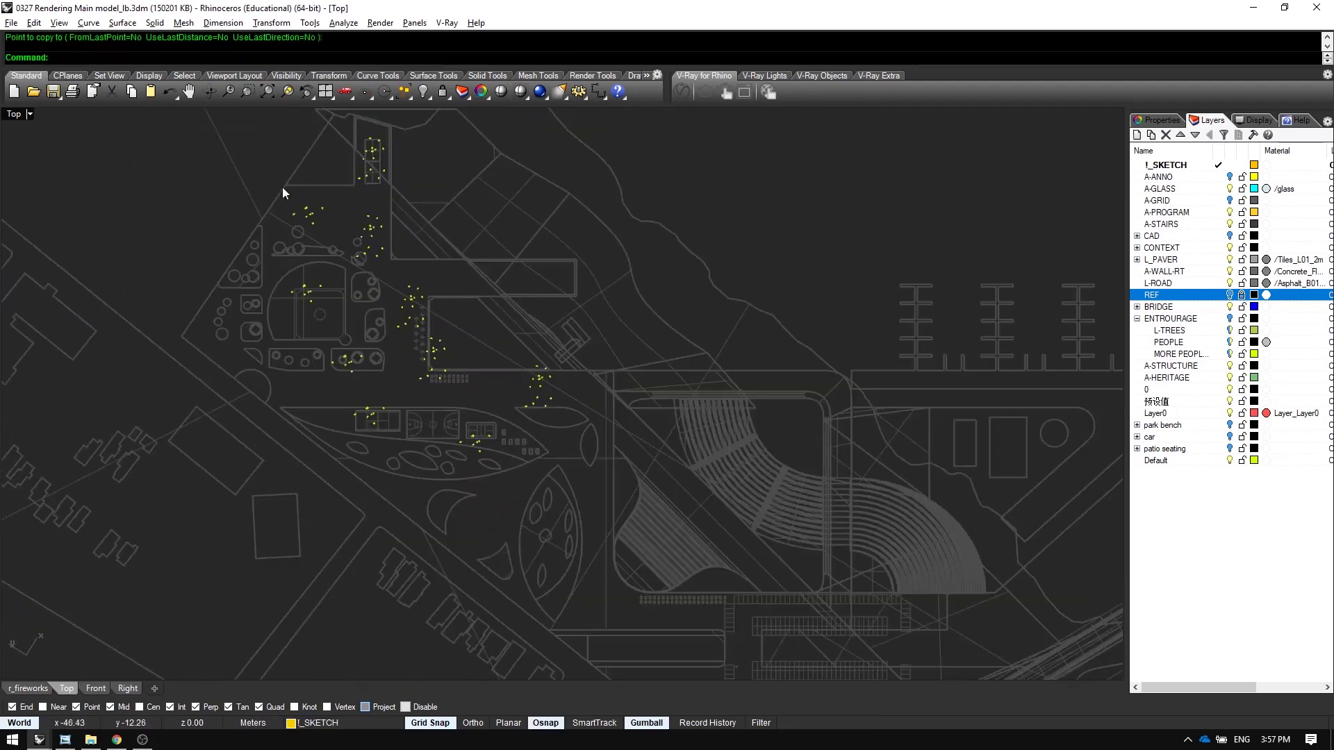
{"action": "left_click_drag", "start_coordinate": [253, 121], "coordinate": [464, 368]}
{"action": "scroll", "coordinate": [464, 368], "scroll_direction": "up", "scroll_amount": 3}
{"action": "left_click_drag", "start_coordinate": [391, 285], "coordinate": [453, 361], "text": "shift"}
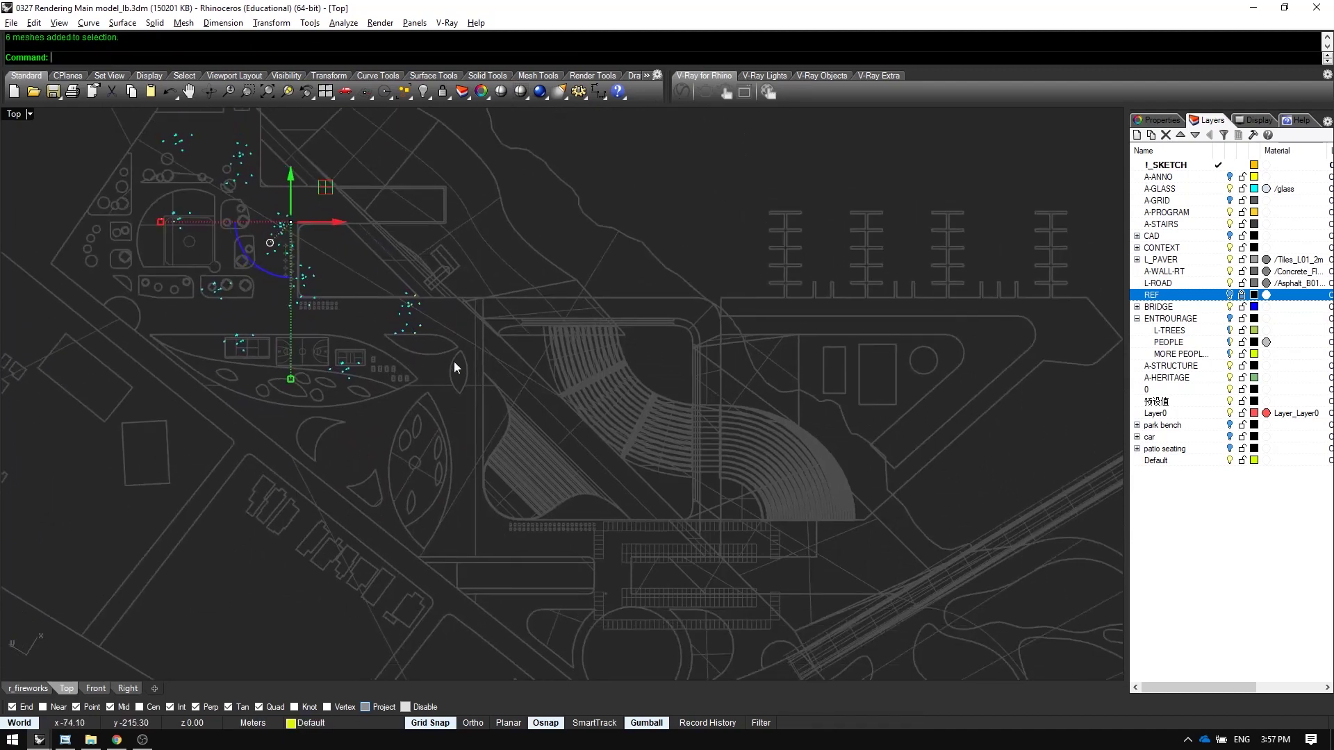
{"action": "left_click_drag", "start_coordinate": [322, 196], "coordinate": [599, 382]}
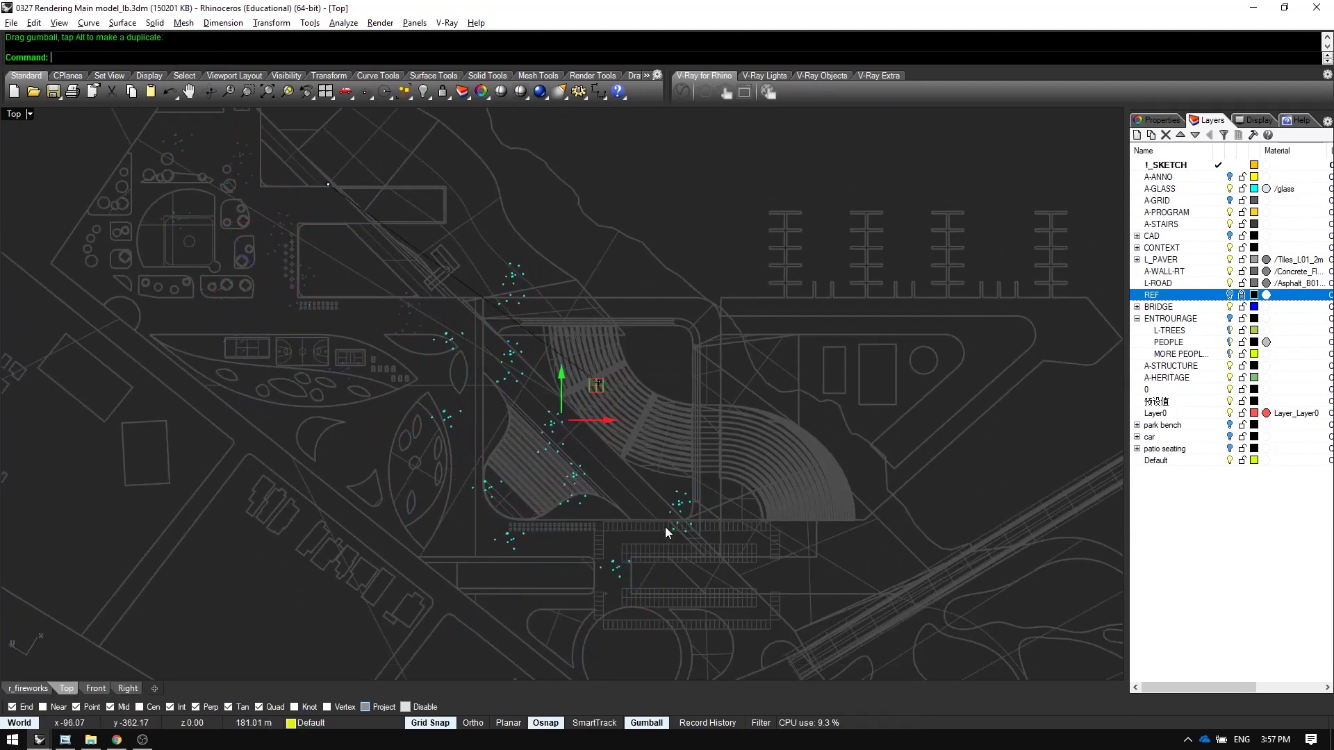
{"action": "key", "text": "Escape"}
- Move part of the people cluster at the amphitheatre's lower end about 35 m toward the stepped seating
{"action": "scroll", "coordinate": [663, 524], "scroll_direction": "up", "scroll_amount": 2}
{"action": "left_click_drag", "start_coordinate": [635, 427], "coordinate": [747, 512]}
{"action": "key", "text": "Escape"}
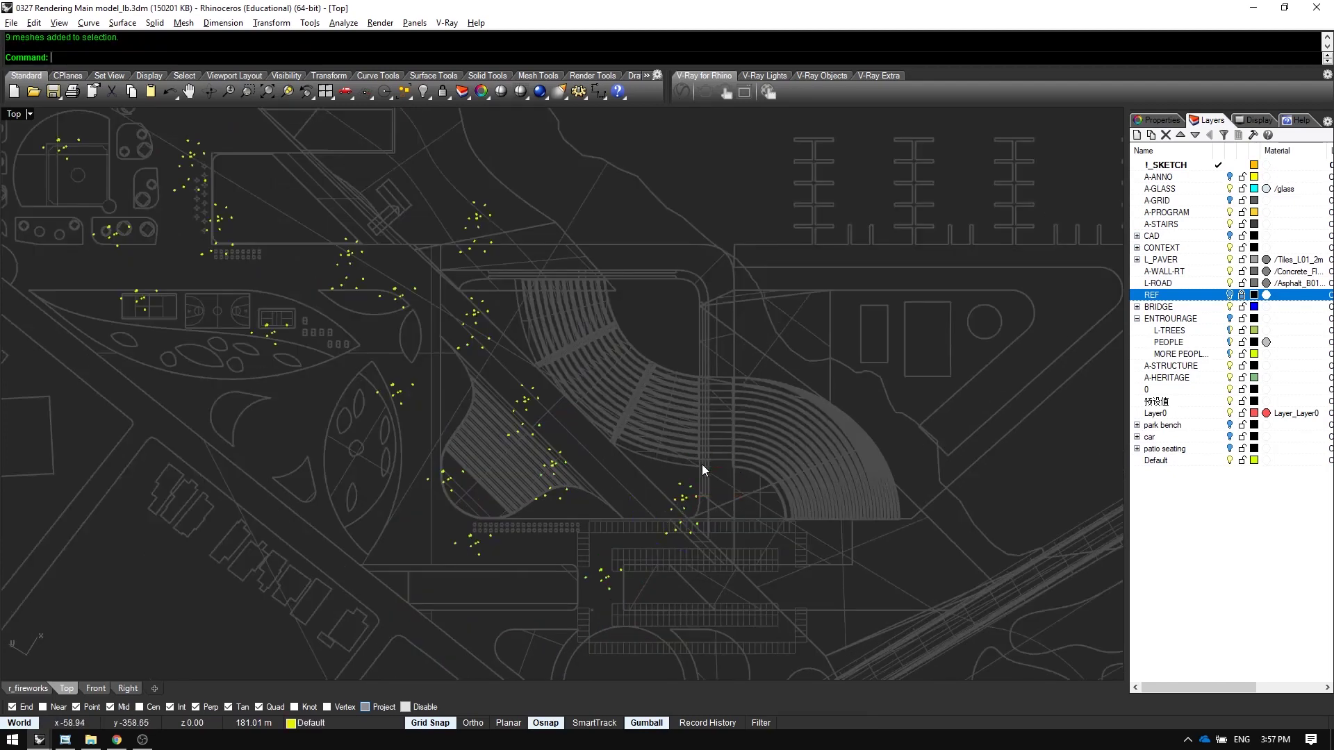
{"action": "left_click_drag", "start_coordinate": [669, 464], "coordinate": [699, 505]}
{"action": "left_click_drag", "start_coordinate": [720, 461], "coordinate": [642, 448]}
{"action": "key", "text": "Escape"}
{"action": "scroll", "coordinate": [689, 340], "scroll_direction": "down", "scroll_amount": 2}
{"action": "right_click_drag", "start_coordinate": [673, 286], "coordinate": [799, 445]}
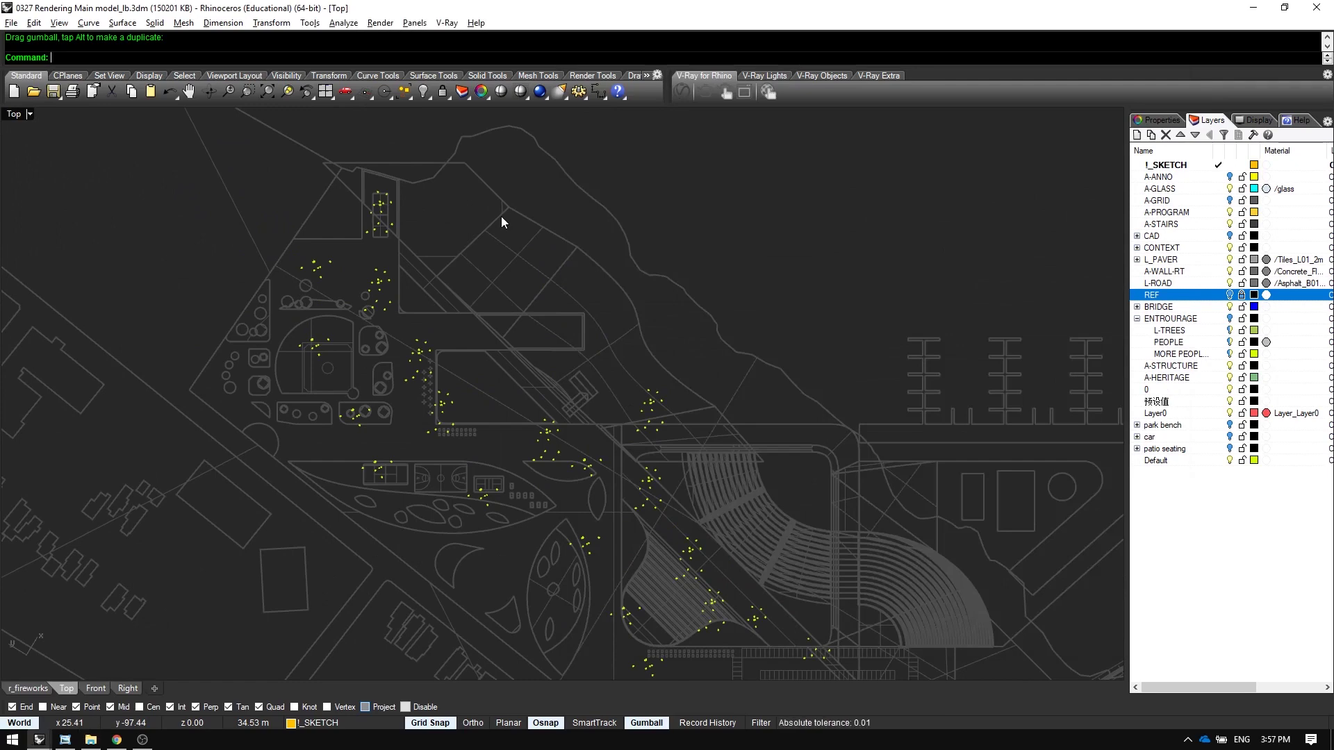
- Run the random select.rvb script on all the people meshes with a percentage of 50
{"action": "key", "text": "alt+Tab"}
{"action": "left_click_drag", "start_coordinate": [819, 201], "coordinate": [457, 271]}
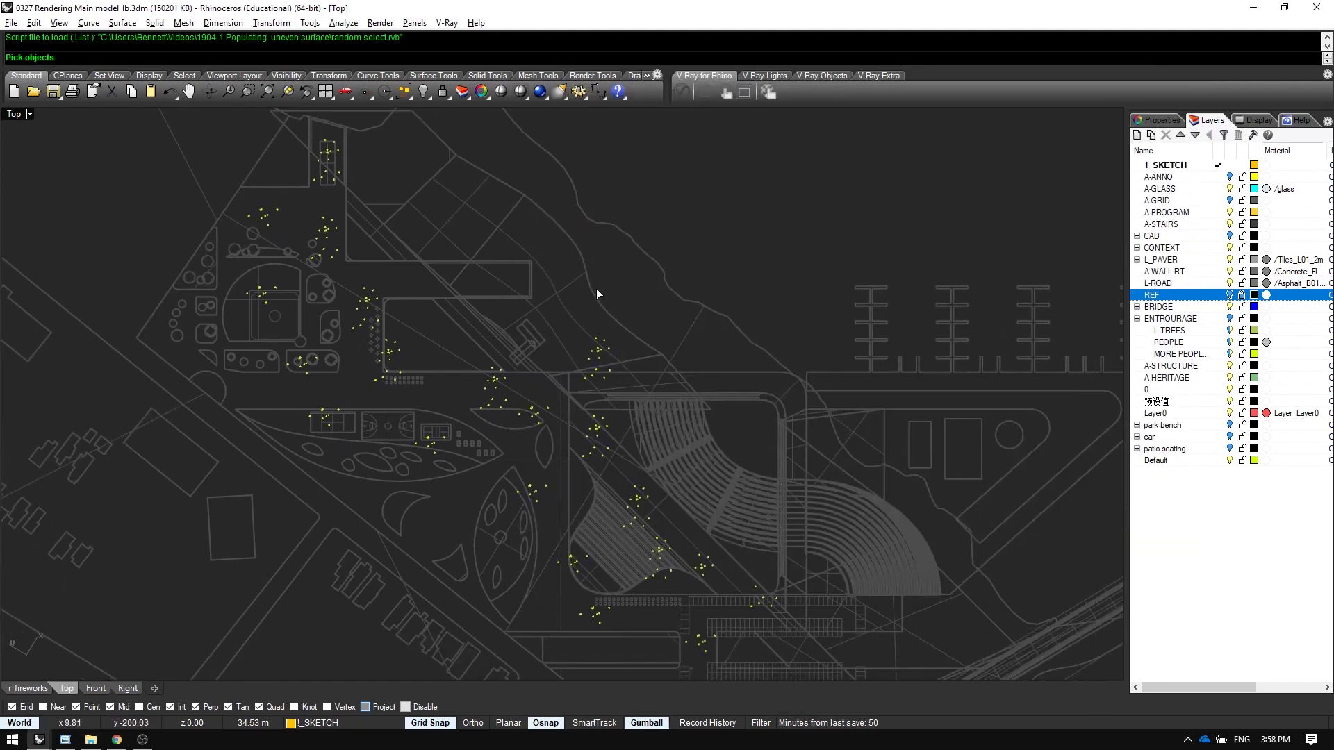
{"action": "scroll", "coordinate": [596, 289], "scroll_direction": "down", "scroll_amount": 2}
{"action": "left_click_drag", "start_coordinate": [374, 514], "coordinate": [375, 515]}
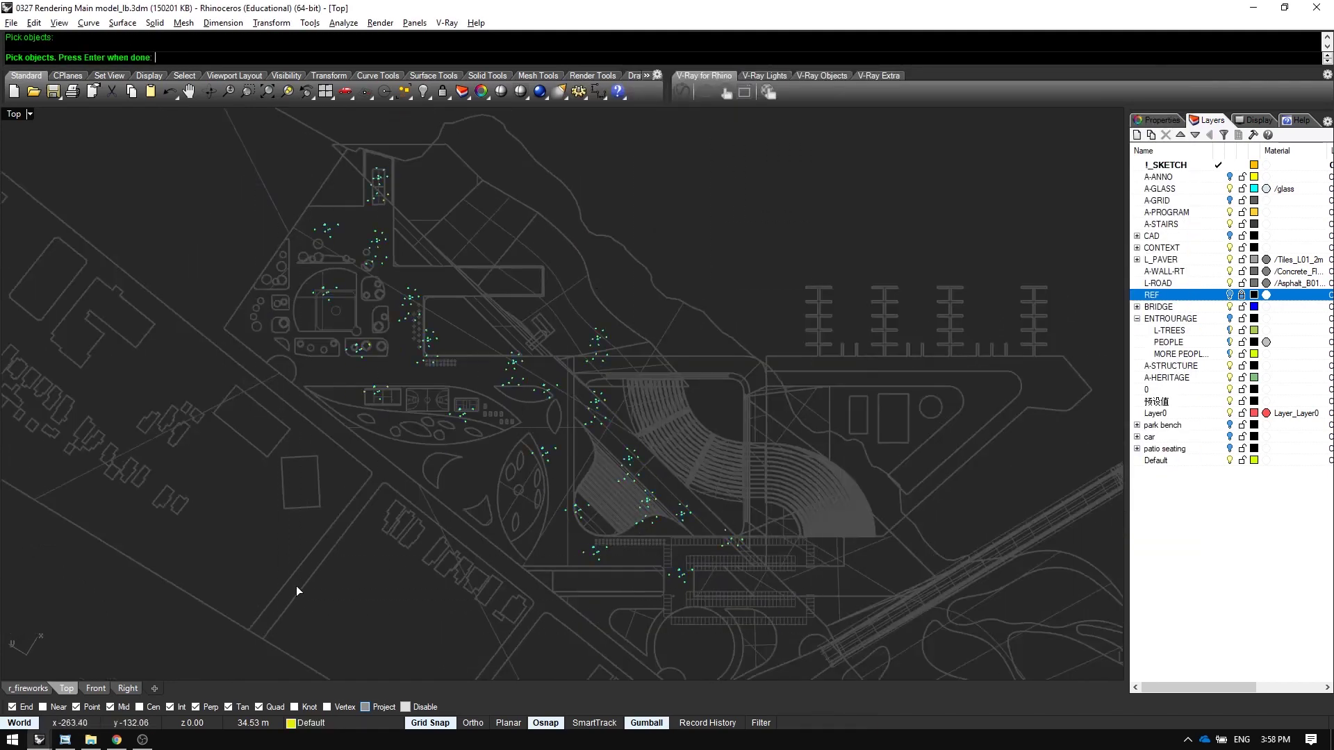
{"action": "key", "text": "Return"}
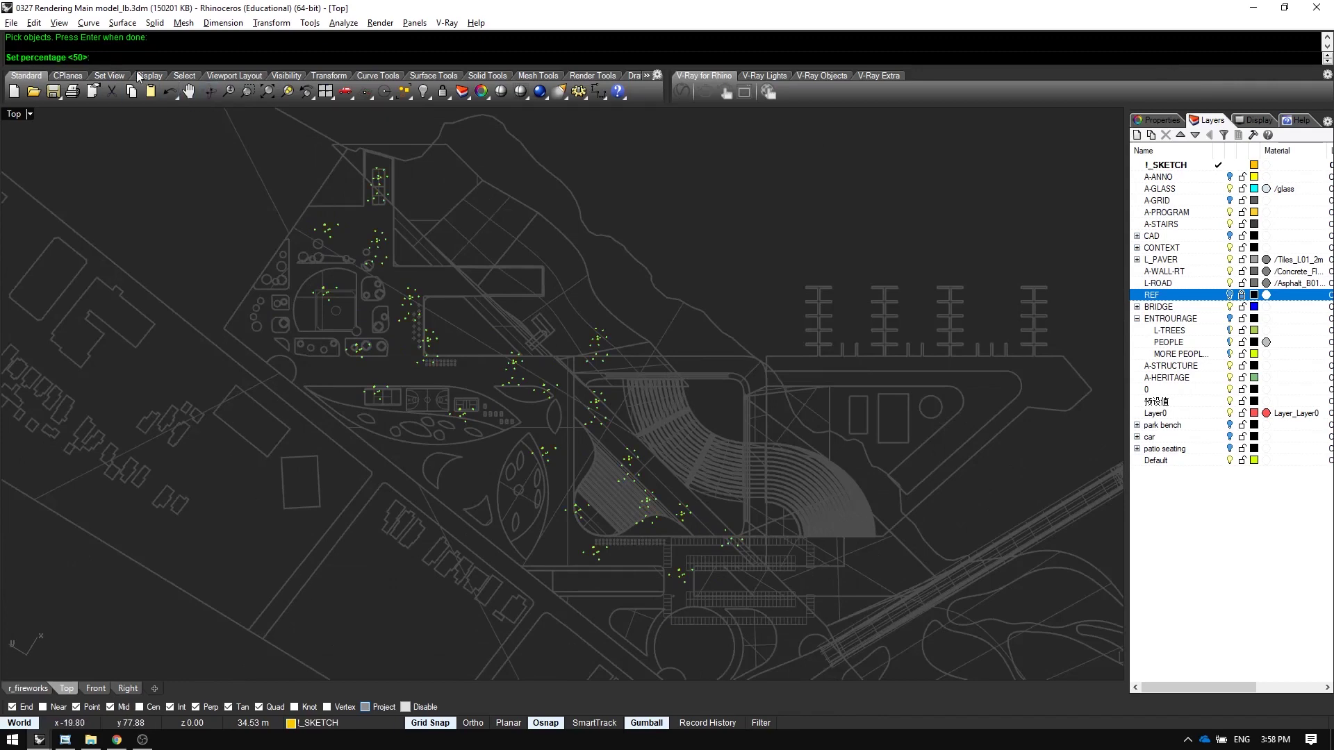
{"action": "key", "text": "Return"}
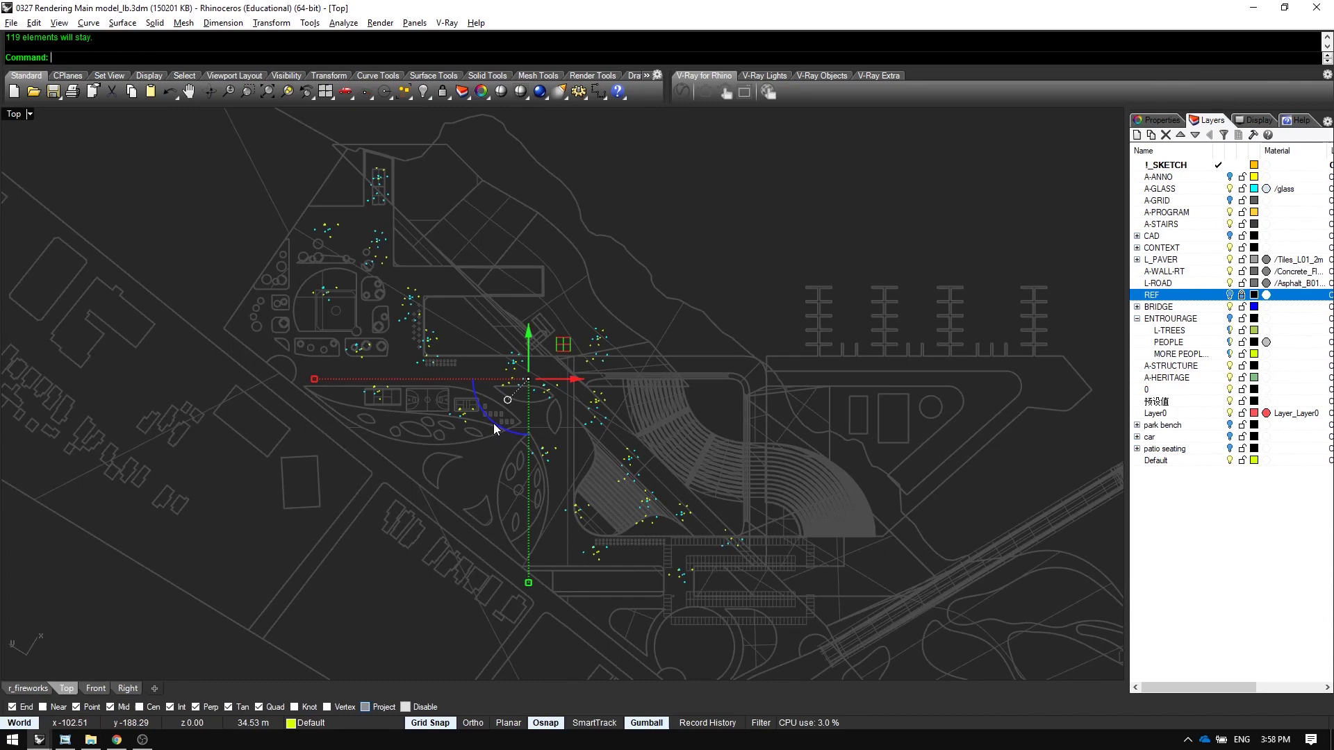
- Rotate the randomly selected people in plan and move them about 45 m to break up the repeated clusters
{"action": "left_click_drag", "start_coordinate": [496, 424], "coordinate": [576, 308]}
{"action": "left_click_drag", "start_coordinate": [499, 419], "coordinate": [449, 465]}
{"action": "left_click", "coordinate": [721, 554]}
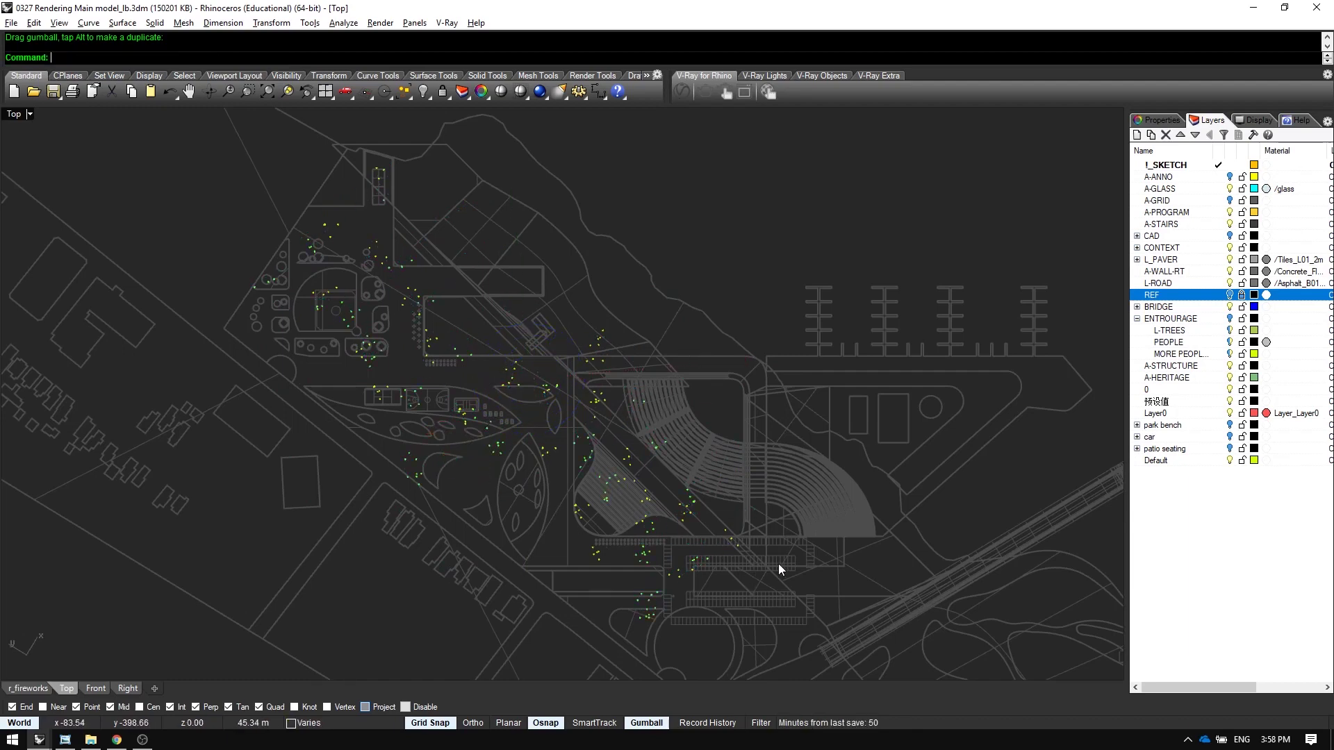
- Run the random select.rvb script again on all the people meshes across the site
{"action": "key", "text": "alt+Tab"}
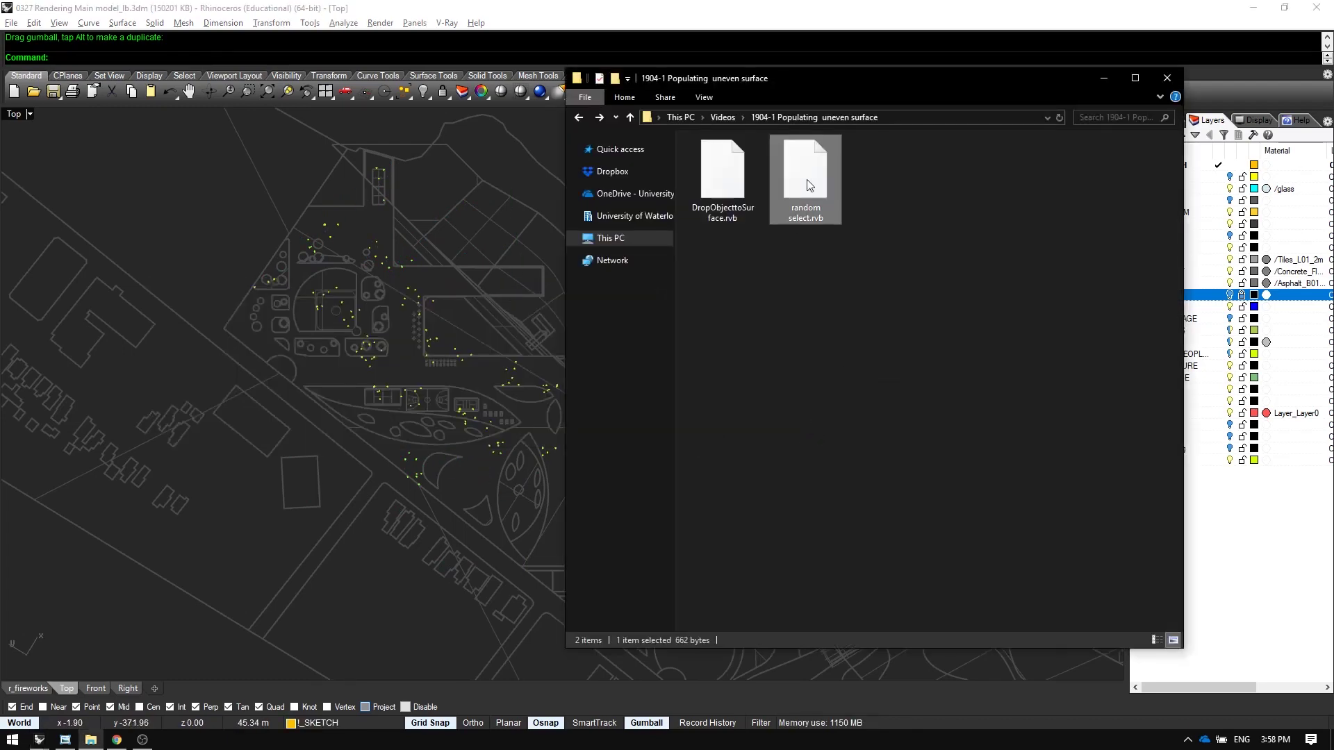
{"action": "left_click_drag", "start_coordinate": [809, 185], "coordinate": [510, 267]}
{"action": "left_click_drag", "start_coordinate": [795, 184], "coordinate": [346, 531]}
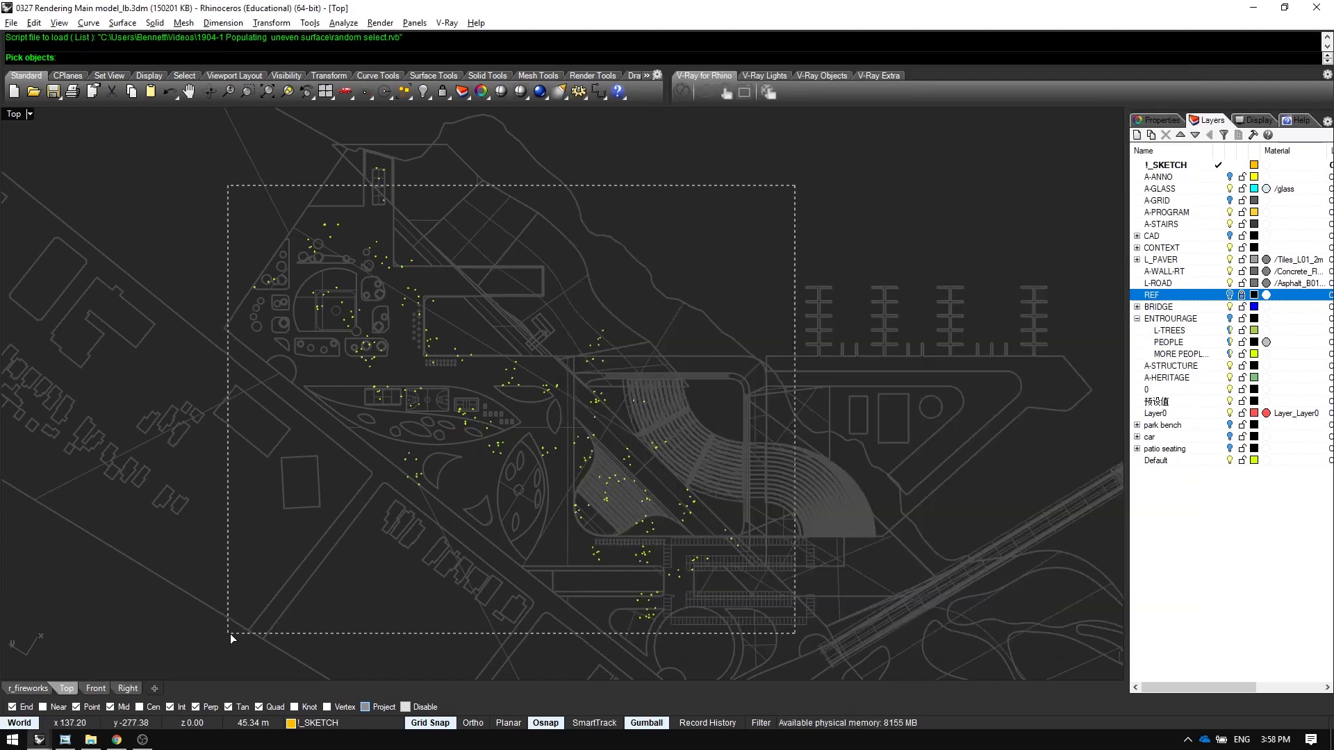
{"action": "left_click_drag", "start_coordinate": [231, 634], "coordinate": [231, 634]}
{"action": "key", "text": "Return"}
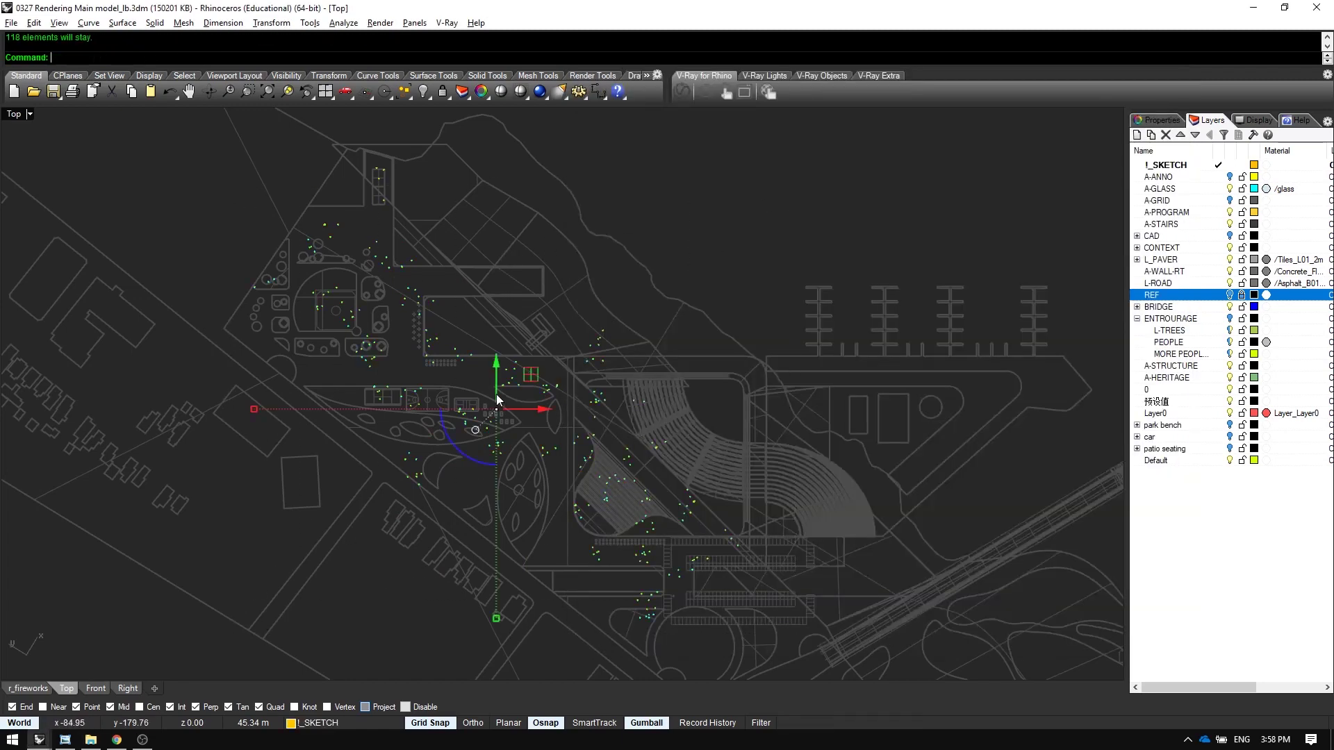
- Flip the randomly selected people with a scale factor of -1 along the horizontal axis and rotate them about 100° in plan
{"action": "mouse_move", "coordinate": [257, 407]}
{"action": "left_mouse_down"}
{"action": "mouse_move", "coordinate": [279, 407]}
{"action": "mouse_move", "coordinate": [254, 409]}
{"action": "left_mouse_up"}
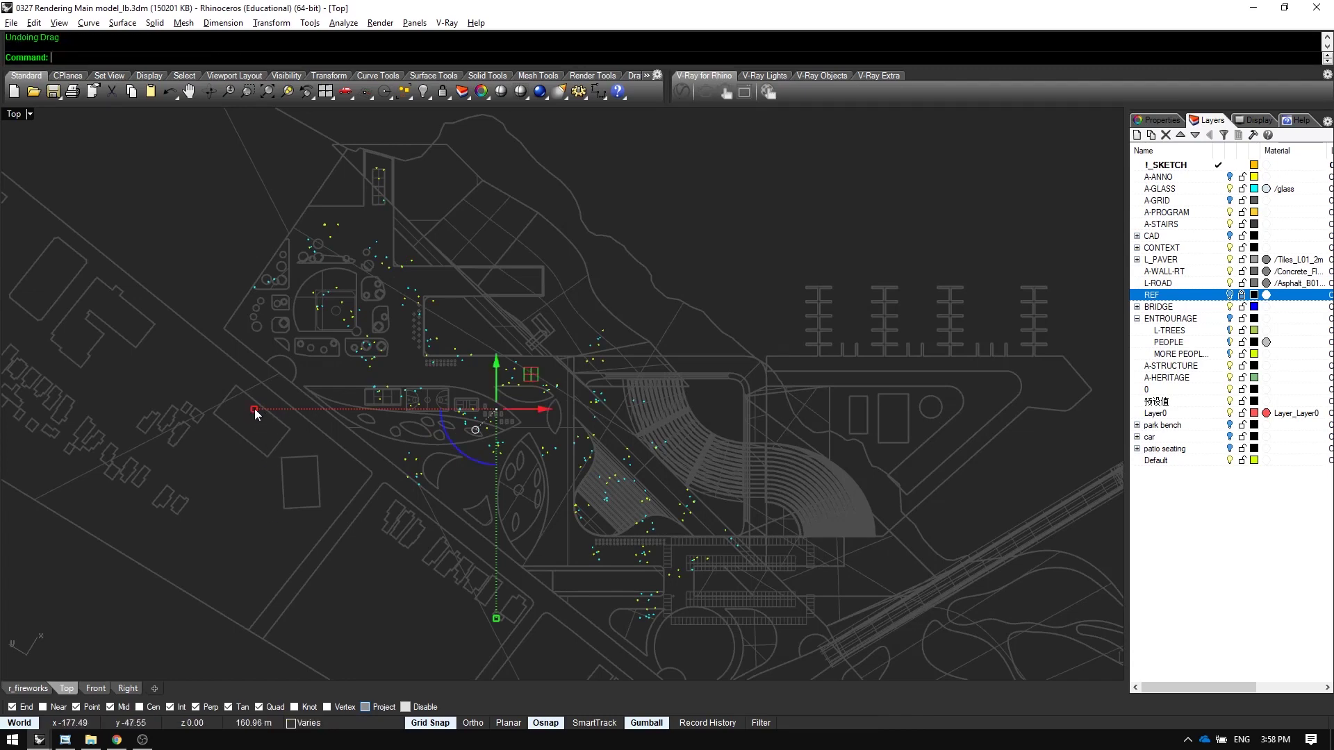
{"action": "left_click", "coordinate": [254, 409]}
{"action": "type", "text": "-1"}
{"action": "key", "text": "Return"}
{"action": "left_click_drag", "start_coordinate": [464, 458], "coordinate": [586, 467]}
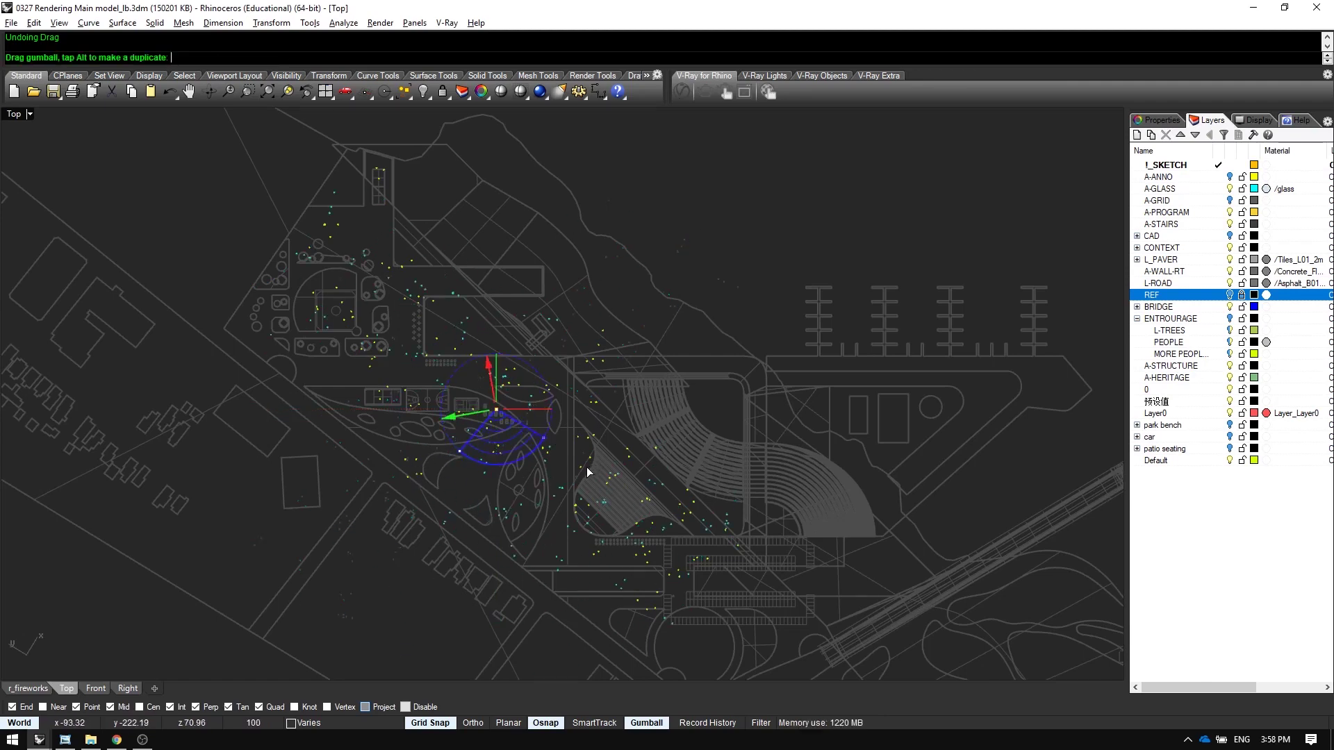
- Move the randomly selected people about 86 m in plan toward the circular plaza below the amphitheatre
{"action": "right_click_drag", "start_coordinate": [647, 436], "coordinate": [526, 380]}
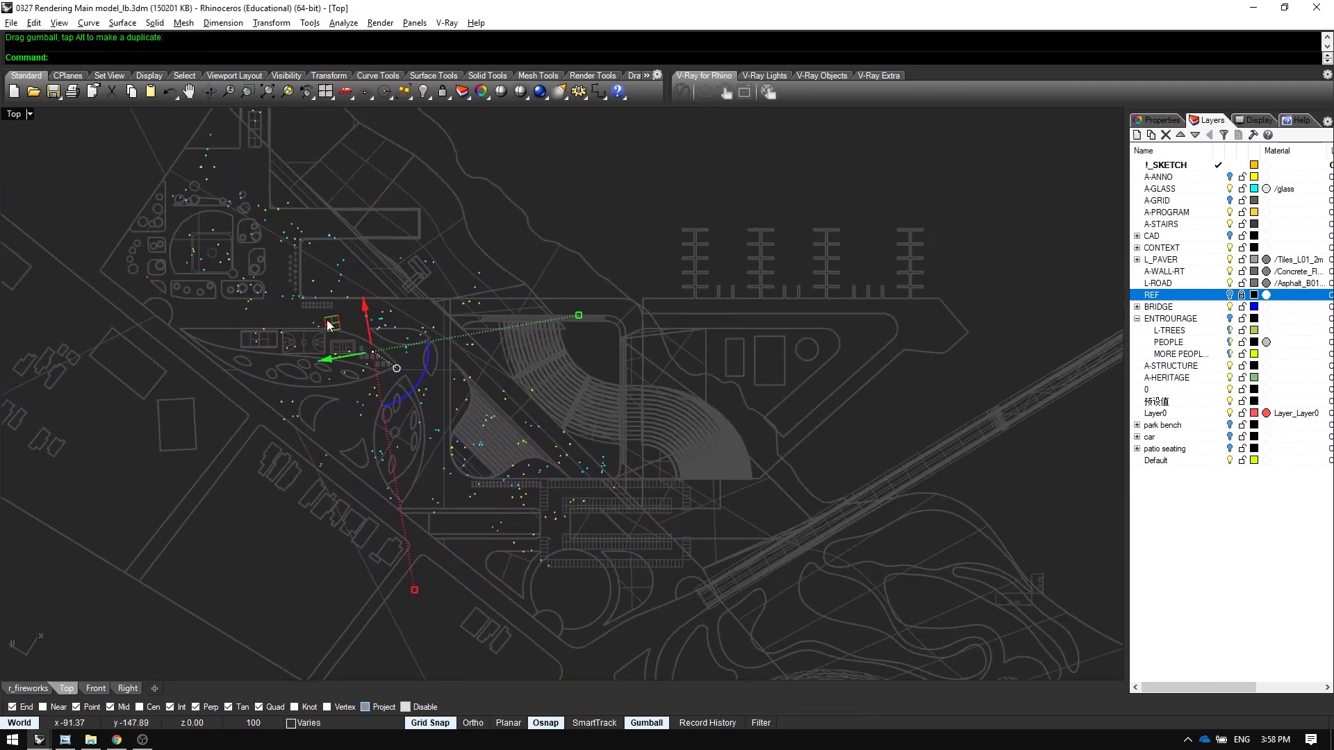
{"action": "left_click_drag", "start_coordinate": [329, 325], "coordinate": [422, 415]}
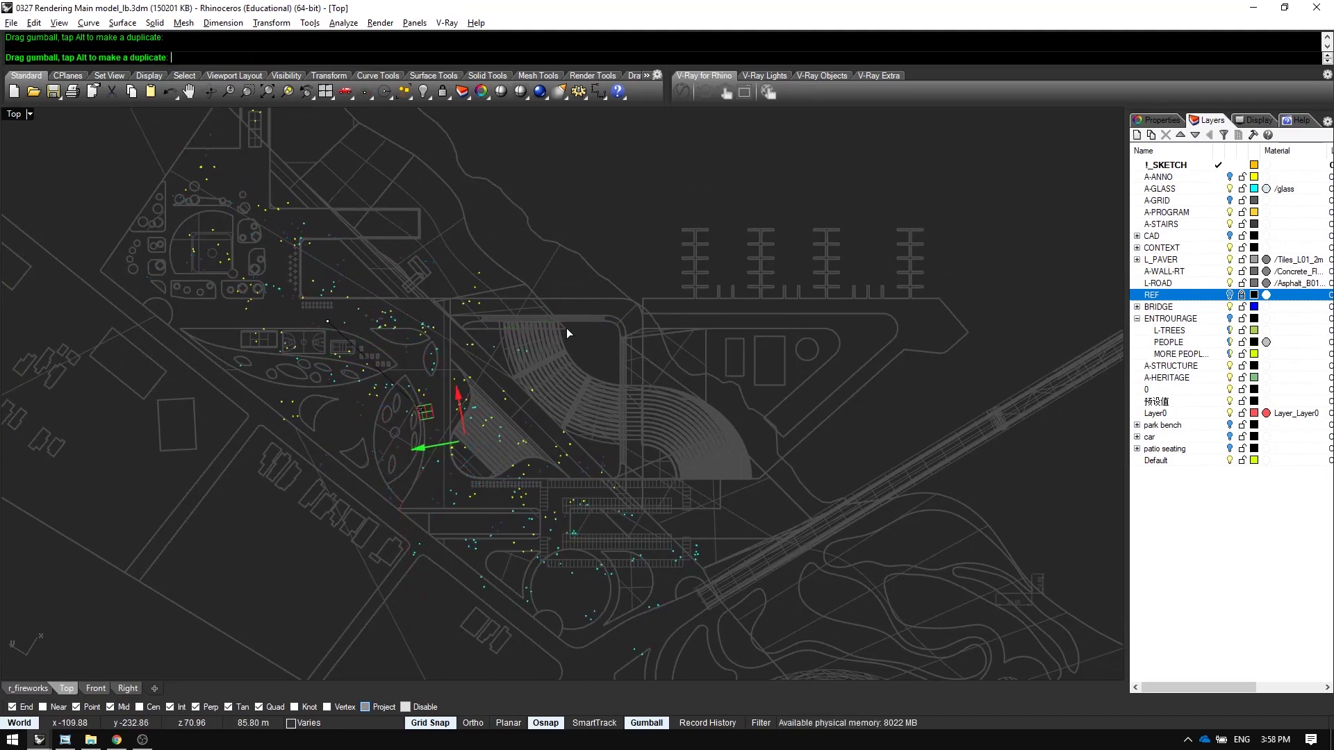
{"action": "left_click", "coordinate": [615, 228]}
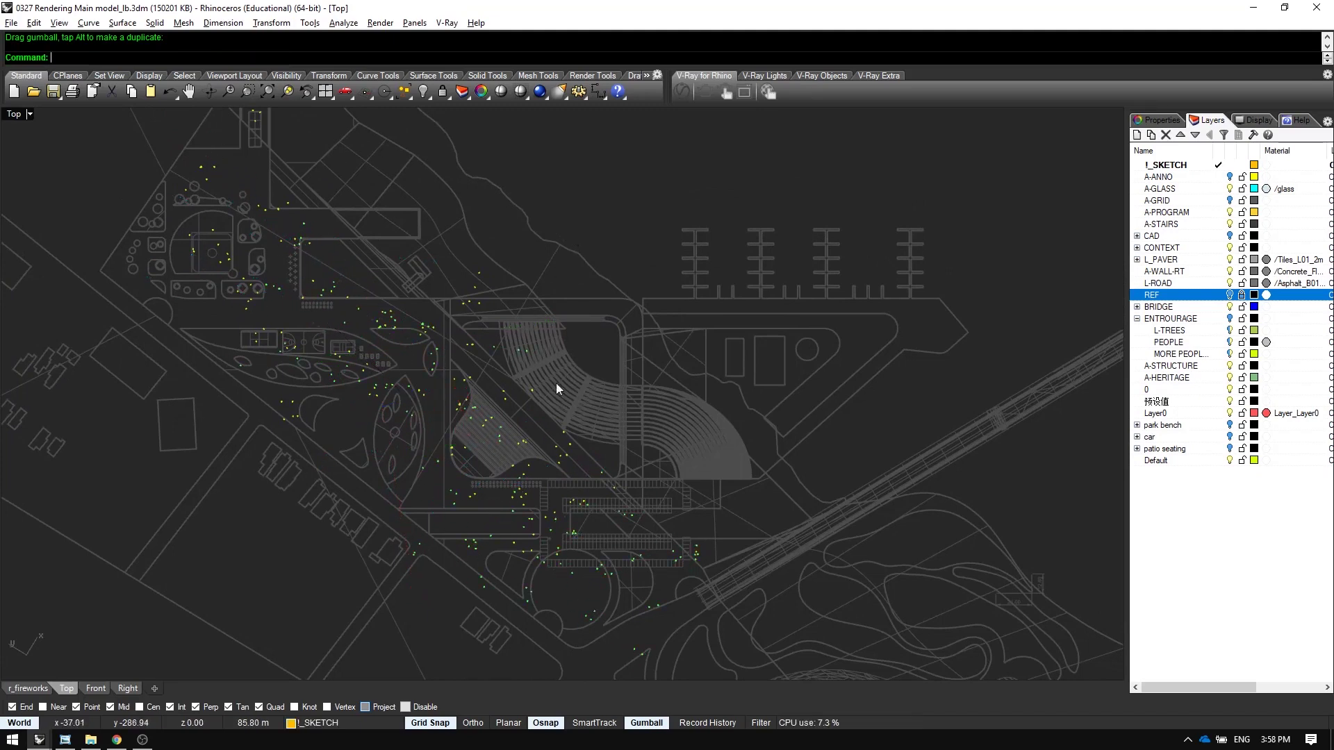
- Delete the stray people meshes that lie outside the park along its street edge
{"action": "right_click_drag", "start_coordinate": [558, 566], "coordinate": [623, 456]}
{"action": "scroll", "coordinate": [518, 454], "scroll_direction": "up", "scroll_amount": 4}
{"action": "left_click_drag", "start_coordinate": [432, 410], "coordinate": [487, 460]}
{"action": "left_click_drag", "start_coordinate": [538, 524], "coordinate": [600, 471]}
{"action": "left_click_drag", "start_coordinate": [768, 643], "coordinate": [854, 573], "text": "shift"}
{"action": "right_click_drag", "start_coordinate": [546, 308], "coordinate": [694, 420]}
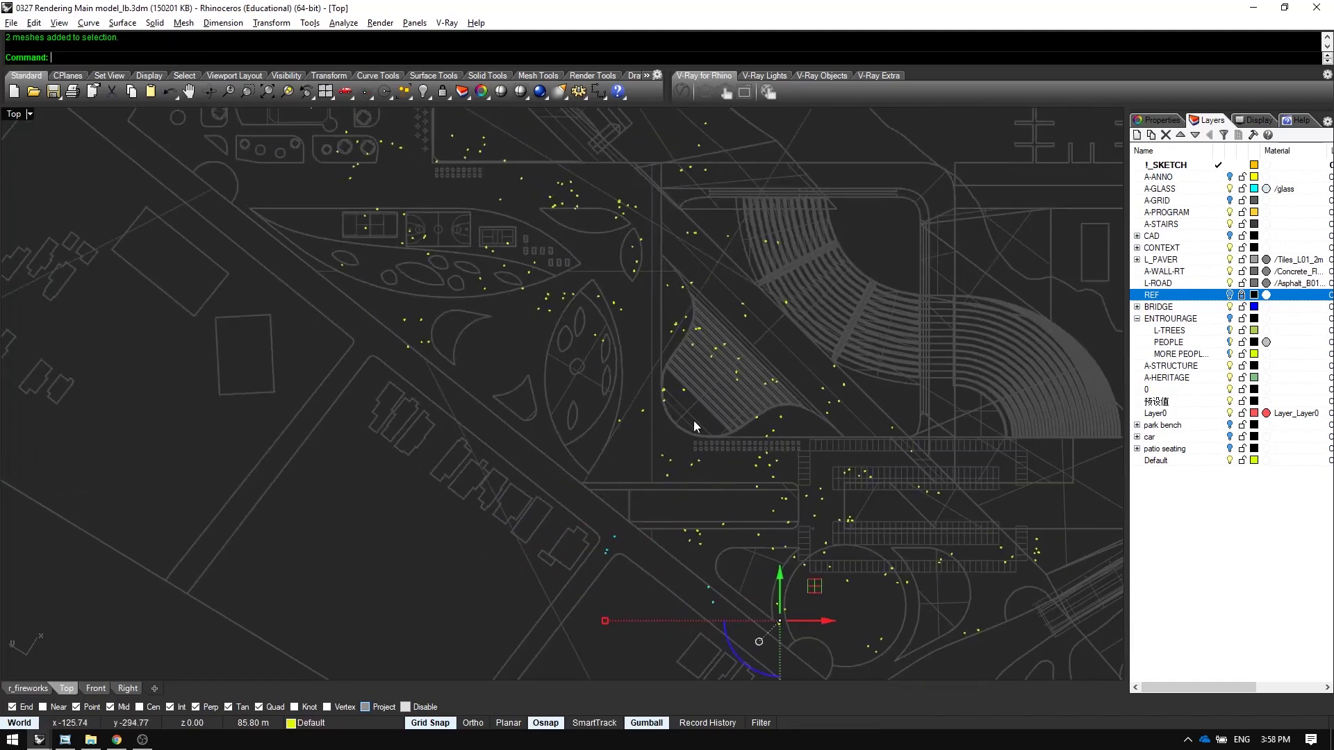
{"action": "right_click_drag", "start_coordinate": [433, 315], "coordinate": [538, 486]}
{"action": "left_click_drag", "start_coordinate": [534, 546], "coordinate": [530, 549], "text": "shift"}
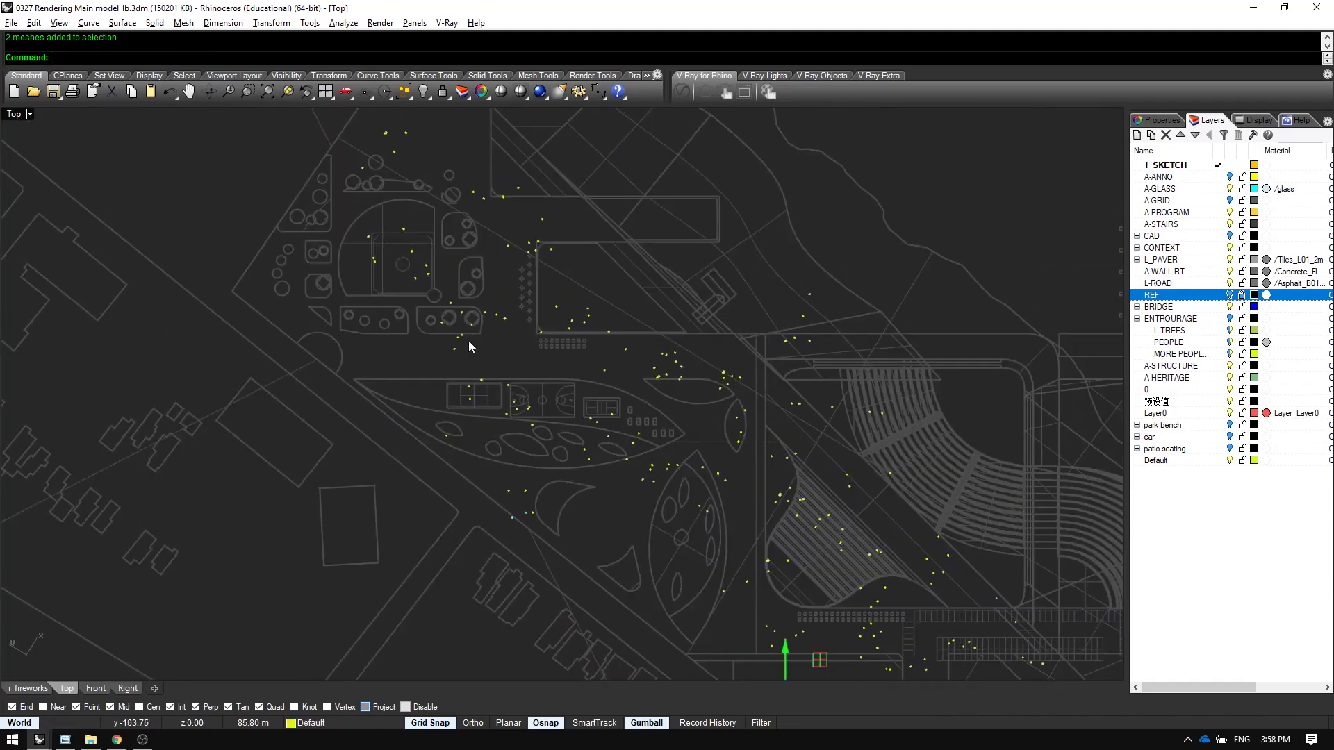
{"action": "right_click_drag", "start_coordinate": [452, 225], "coordinate": [484, 370]}
{"action": "scroll", "coordinate": [457, 307], "scroll_direction": "up", "scroll_amount": 6}
{"action": "key", "text": "Delete"}
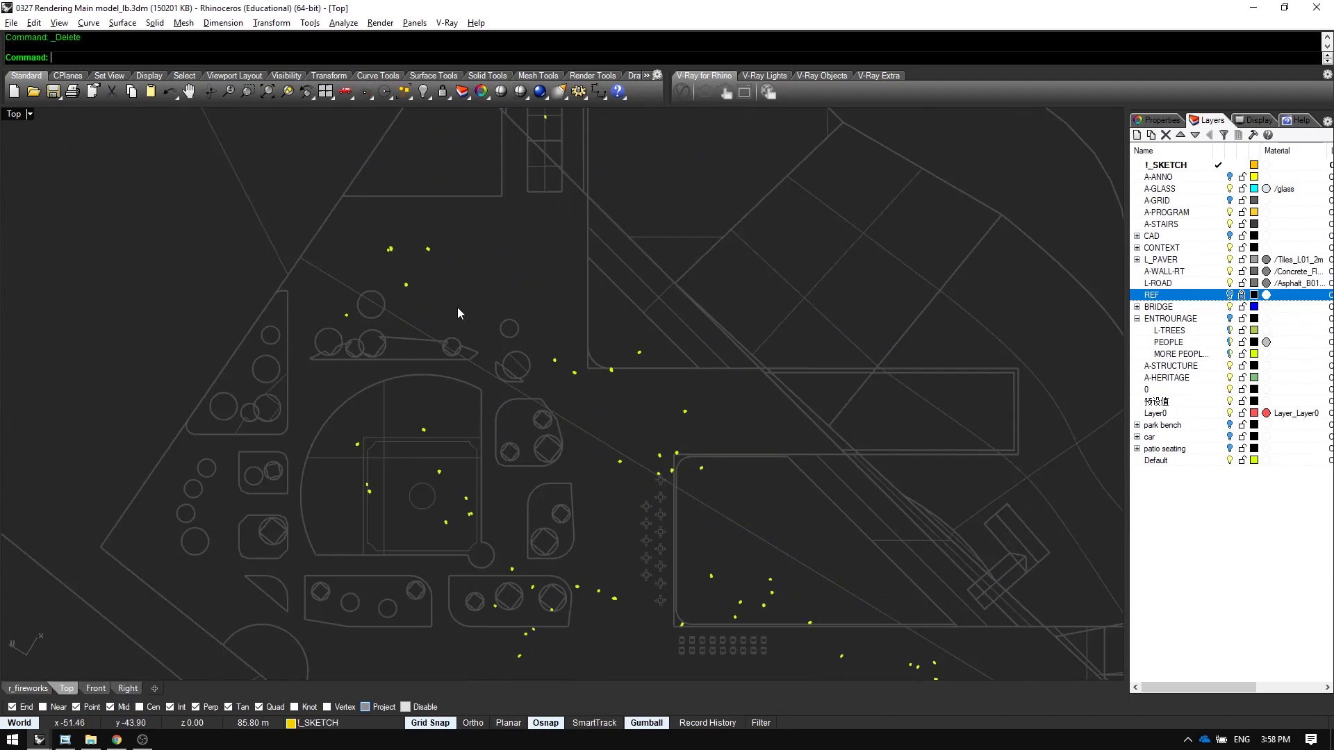
- Move the two people meshes beside the corner of the rectangular lawn about 15 m in plan toward the open plaza
{"action": "right_click_drag", "start_coordinate": [719, 370], "coordinate": [602, 210]}
{"action": "left_click_drag", "start_coordinate": [490, 385], "coordinate": [590, 496]}
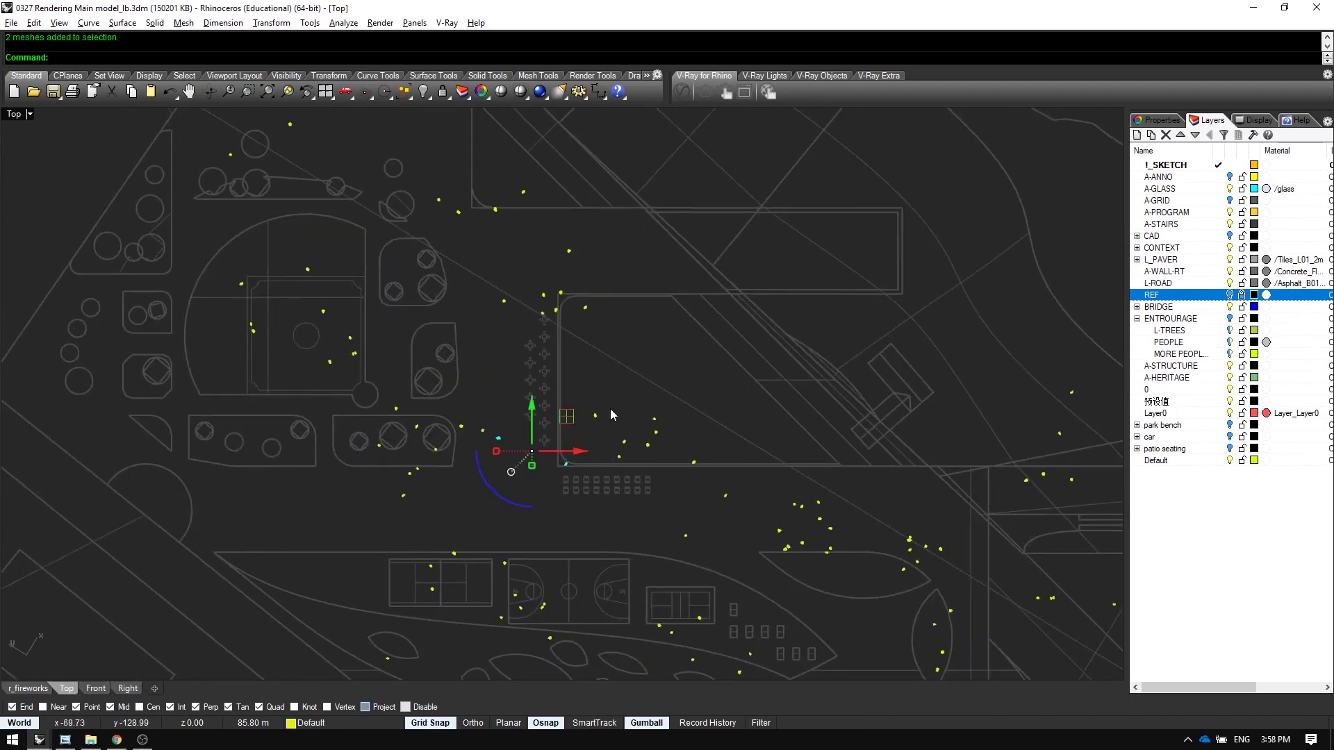
{"action": "left_click_drag", "start_coordinate": [564, 418], "coordinate": [551, 484]}
{"action": "left_click", "coordinate": [671, 396]}
{"action": "right_click_drag", "start_coordinate": [690, 391], "coordinate": [554, 347]}
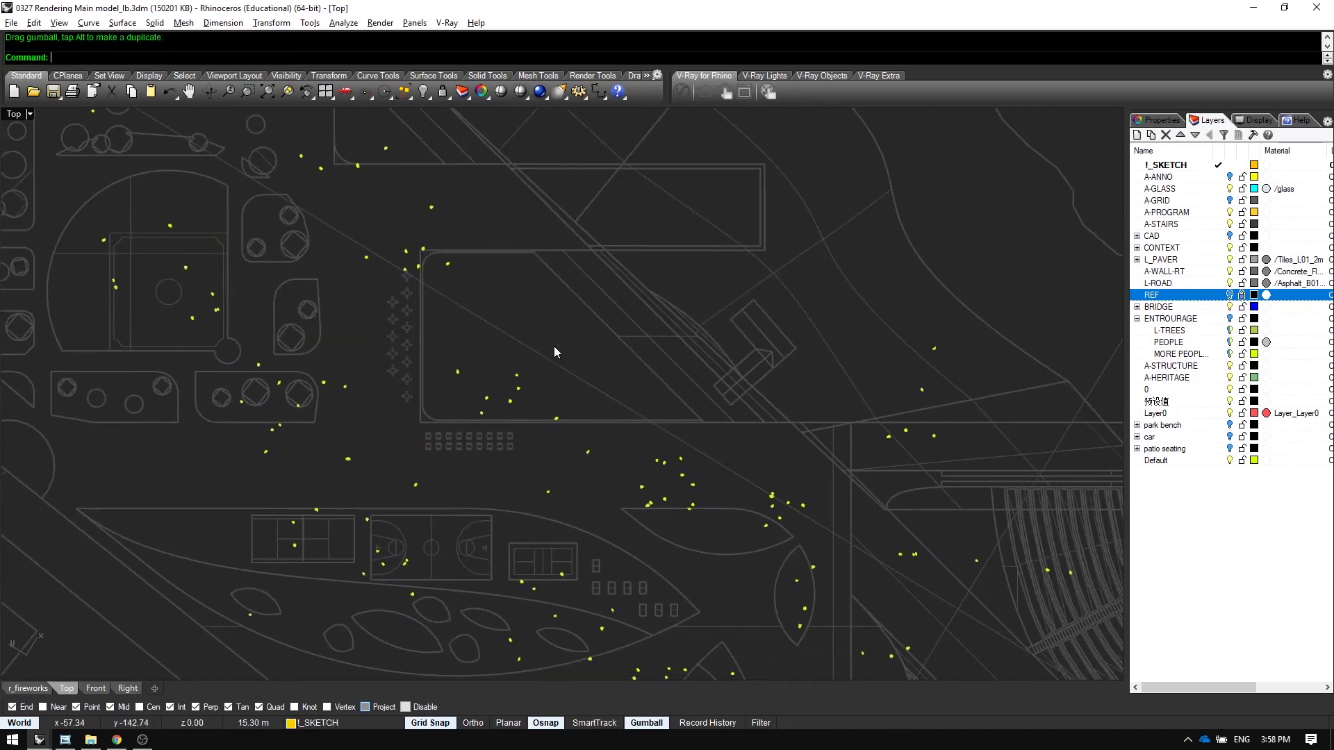
- Select all the people meshes floating above the site in the perspective view and hide them
{"action": "key", "text": "ctrl+m"}
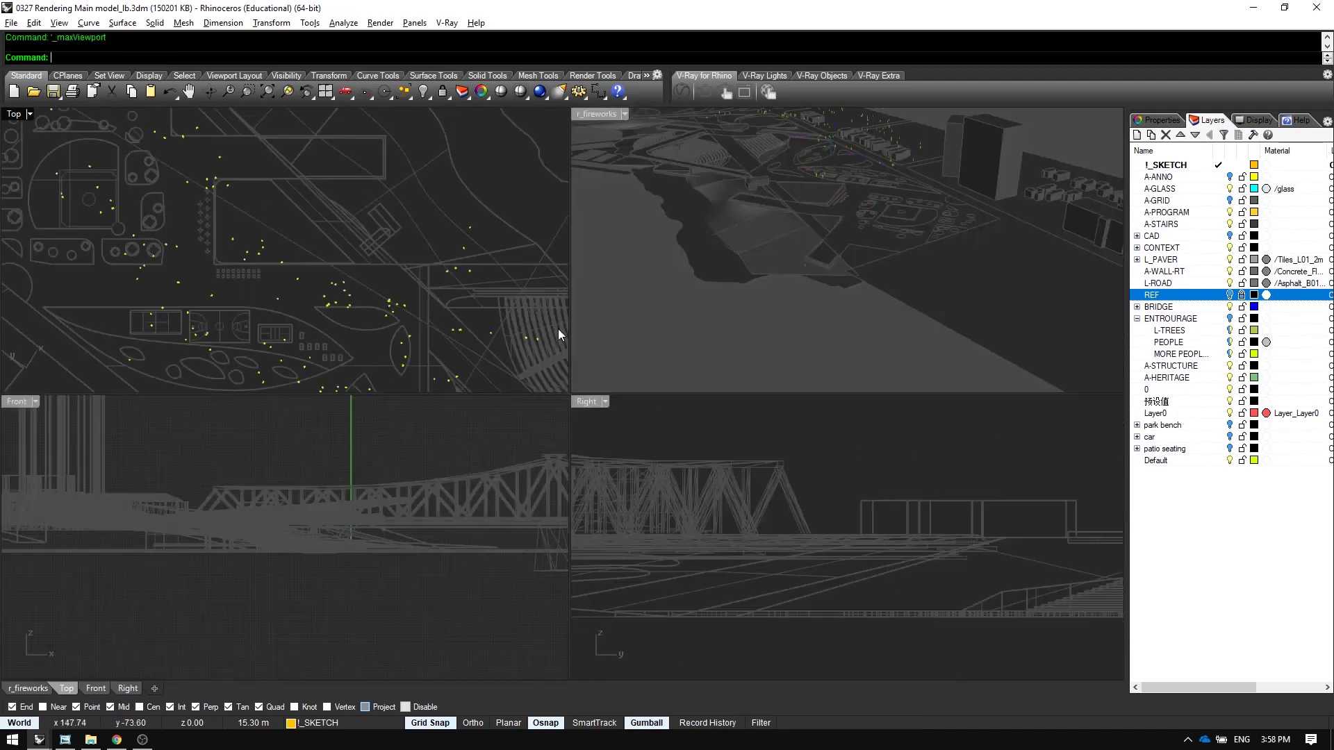
{"action": "right_click_drag", "start_coordinate": [743, 284], "coordinate": [639, 424]}
{"action": "key", "text": "ctrl+m"}
{"action": "left_click_drag", "start_coordinate": [467, 281], "coordinate": [915, 427]}
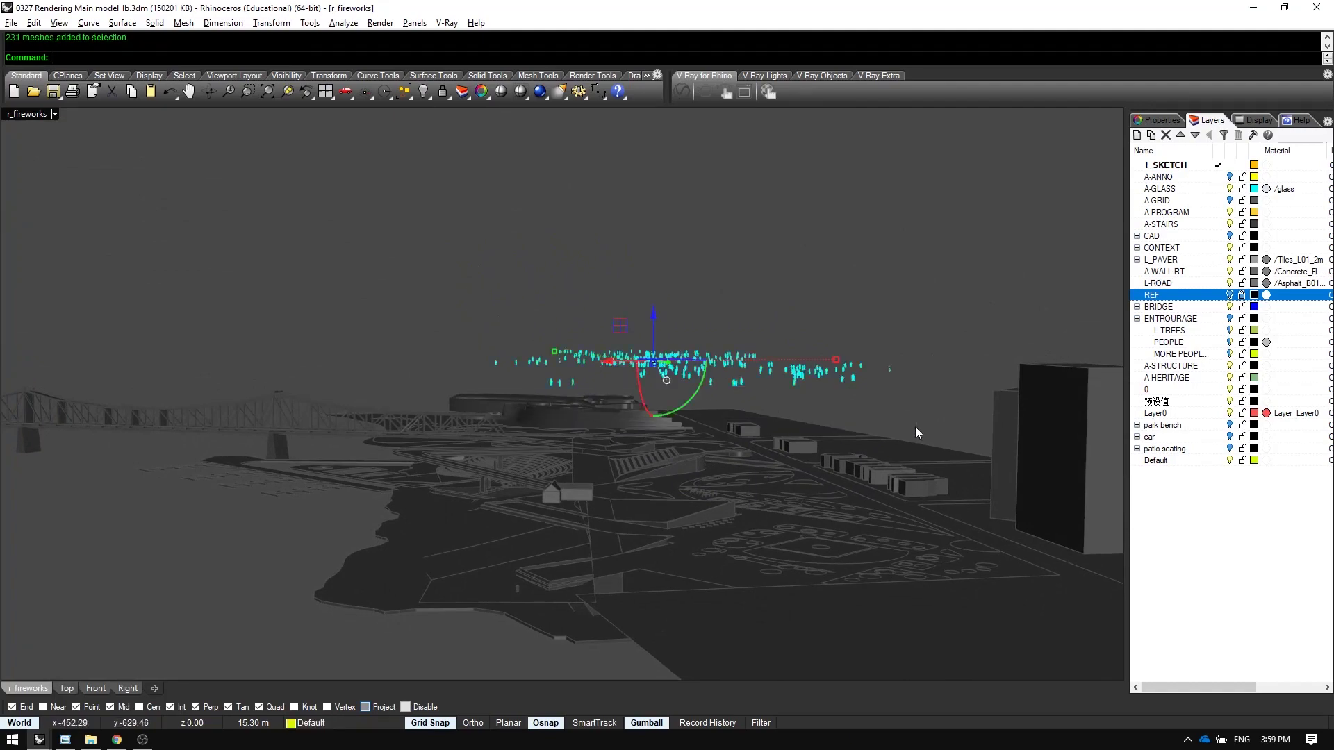
{"action": "right_click_drag", "start_coordinate": [618, 506], "coordinate": [605, 484]}
{"action": "scroll", "coordinate": [604, 484], "scroll_direction": "down", "scroll_amount": 4}
{"action": "scroll", "coordinate": [562, 485], "scroll_direction": "up", "scroll_amount": 4}
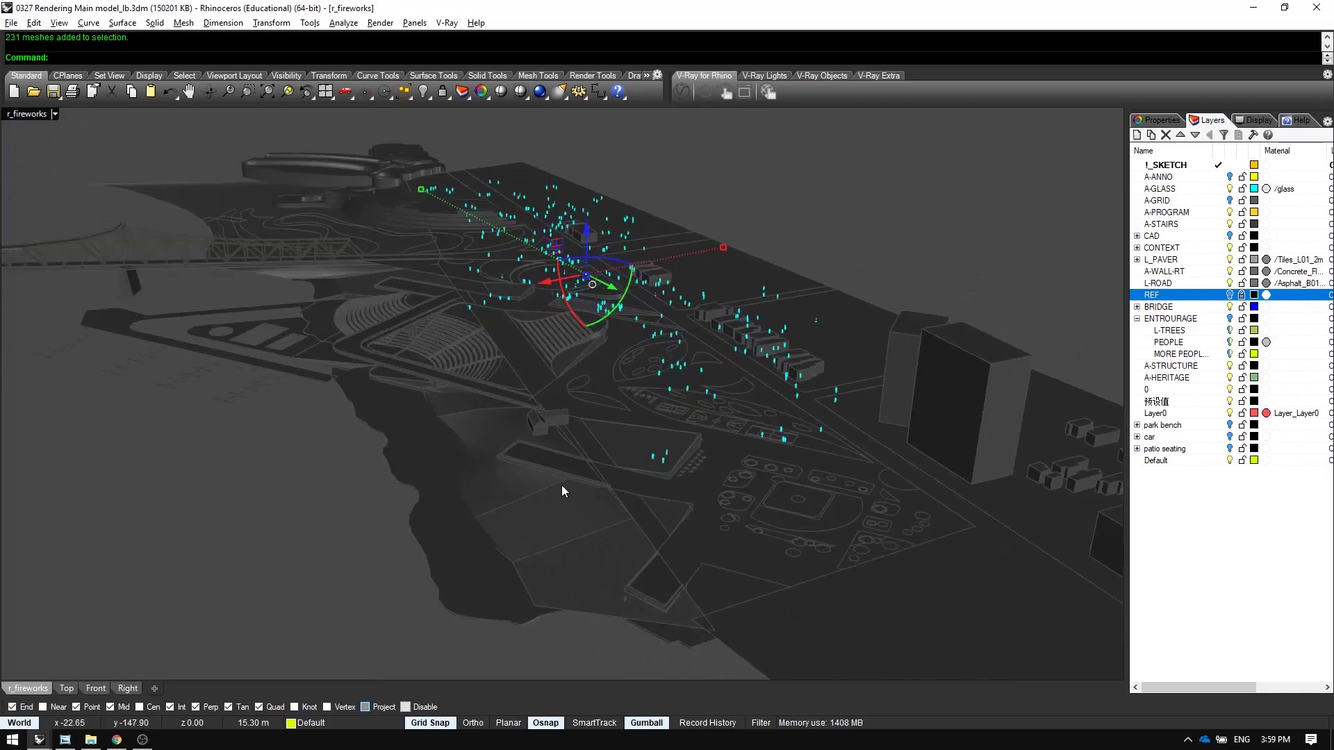
{"action": "scroll", "coordinate": [561, 485], "scroll_direction": "up", "scroll_amount": 2}
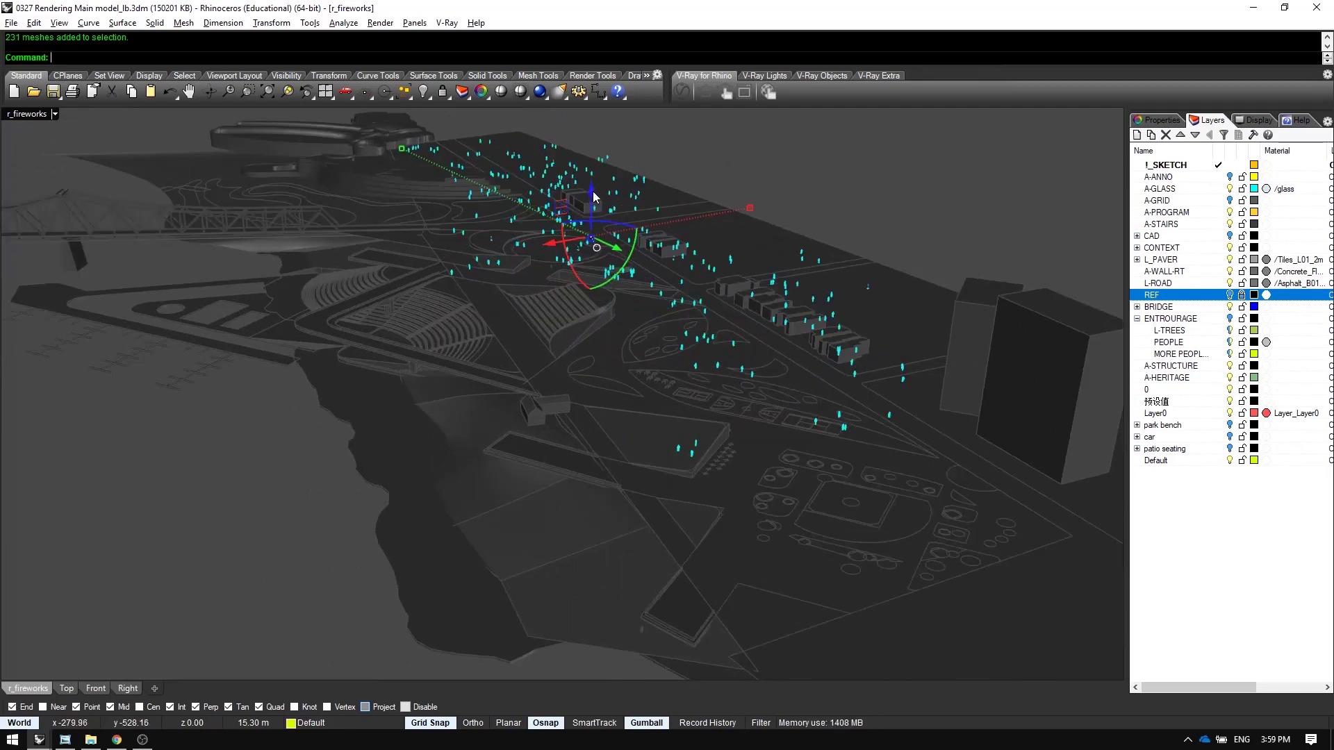
{"action": "left_click_drag", "start_coordinate": [594, 197], "coordinate": [624, 564]}
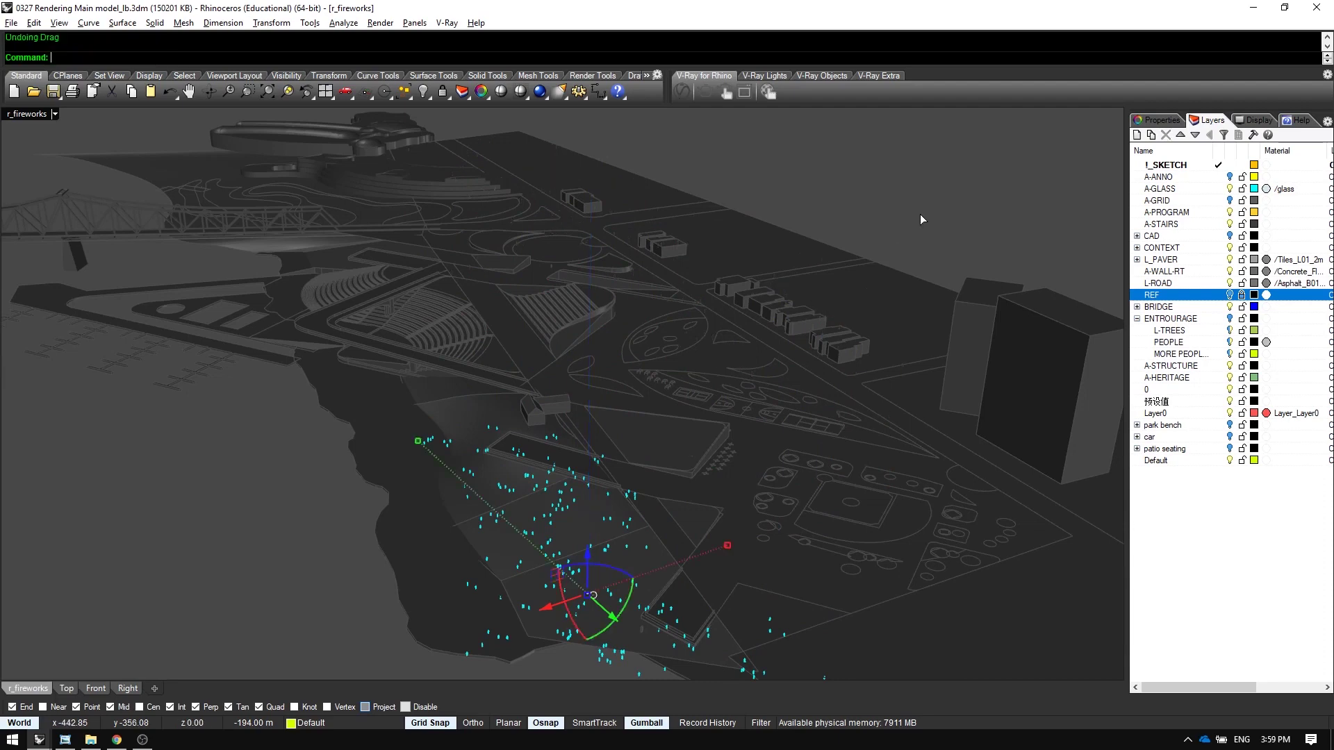
{"action": "key", "text": "ctrl+z"}
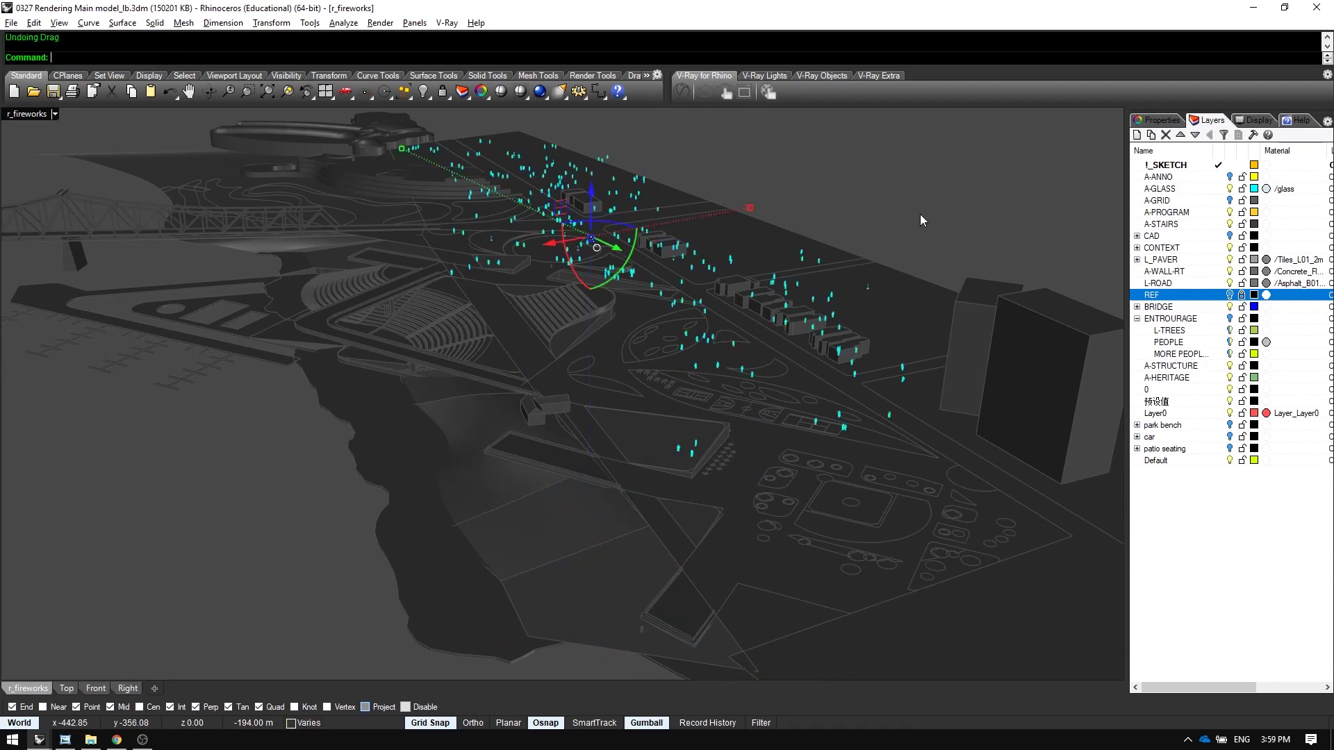
{"action": "type", "text": "ide"}
{"action": "key", "text": "Return"}
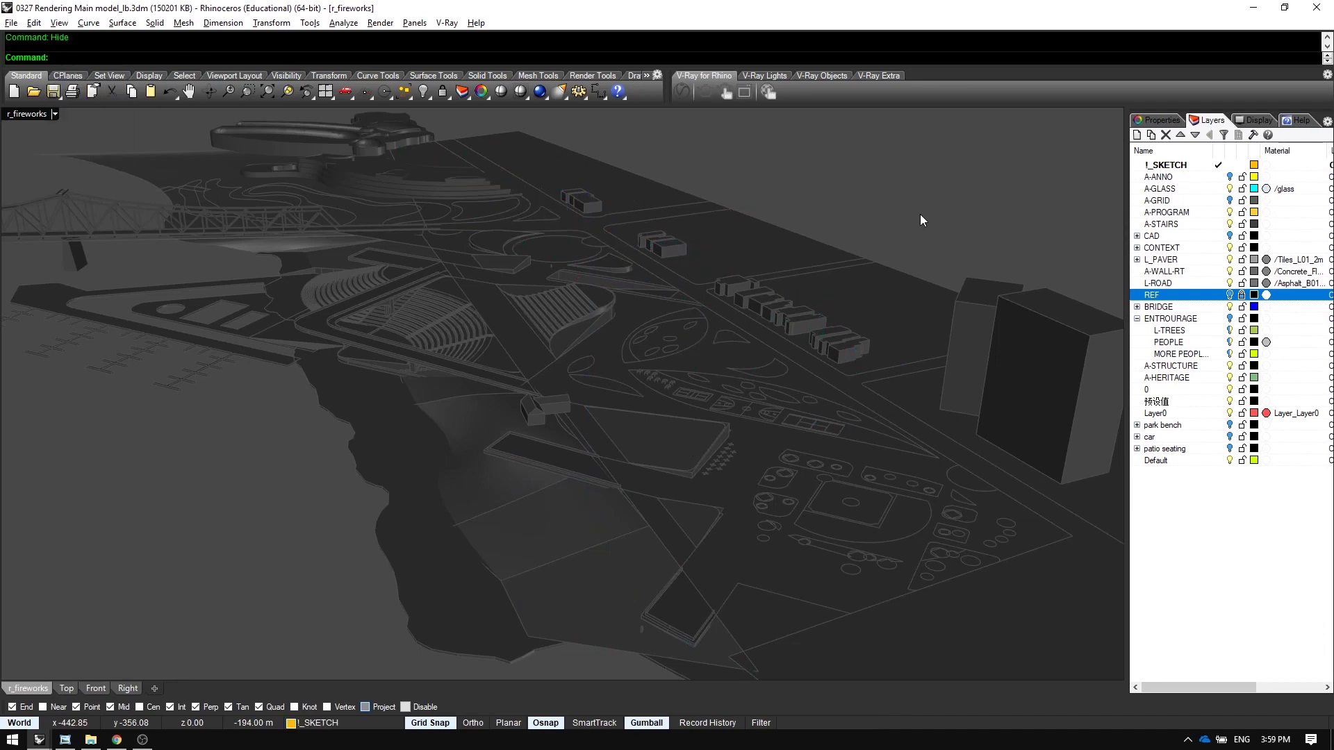
- Try to drape a surface over the park area in the top view
{"action": "right_click_drag", "start_coordinate": [548, 302], "coordinate": [578, 323]}
{"action": "key", "text": "ctrl+m"}
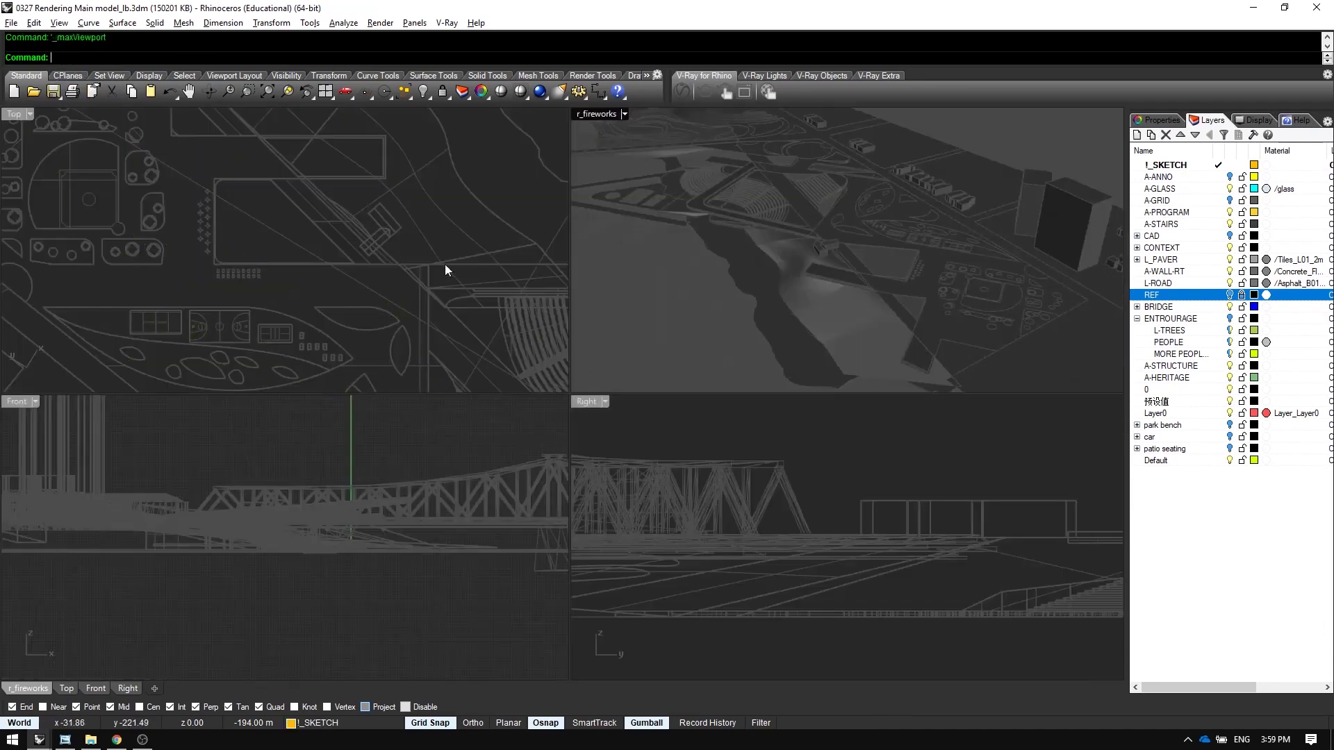
{"action": "right_click_drag", "start_coordinate": [444, 264], "coordinate": [437, 211]}
{"action": "key", "text": "ctrl+m"}
{"action": "scroll", "coordinate": [459, 278], "scroll_direction": "down", "scroll_amount": 10}
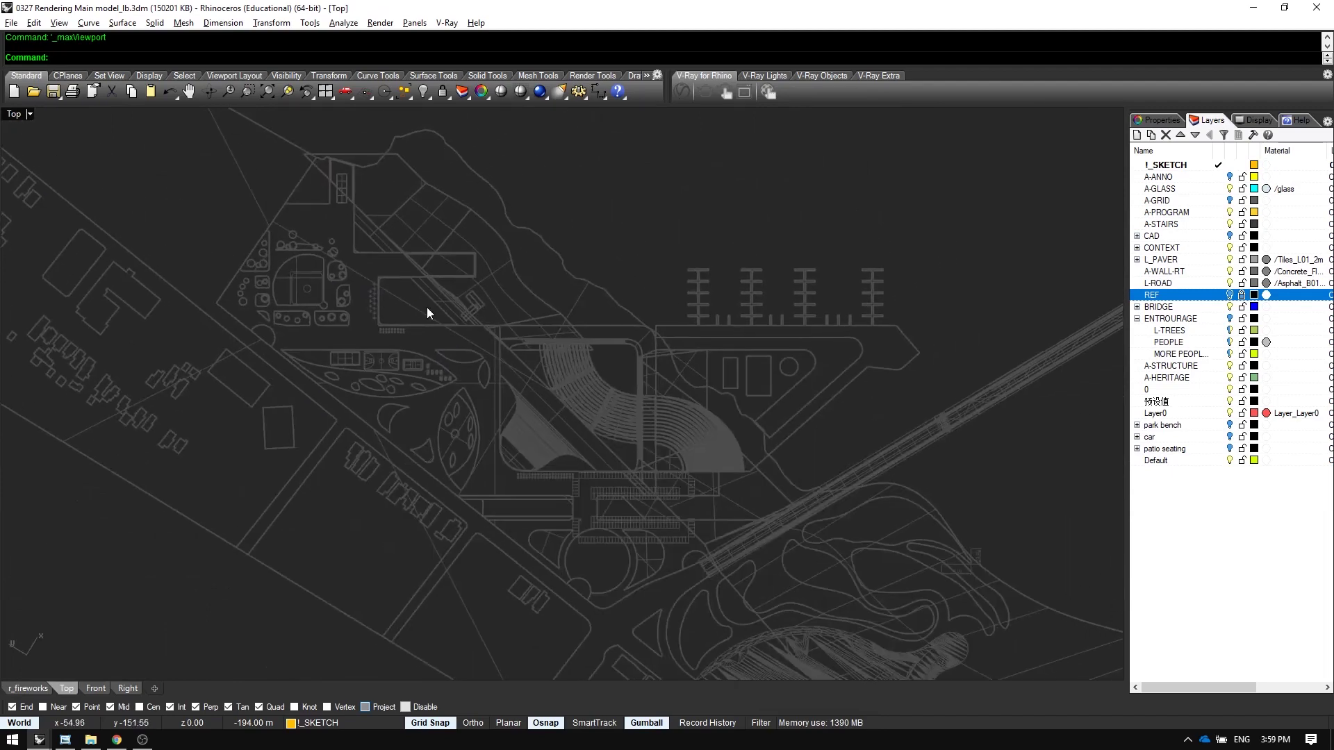
{"action": "type", "text": "Drape"}
{"action": "key", "text": "Return"}
{"action": "left_click_drag", "start_coordinate": [221, 170], "coordinate": [793, 600]}
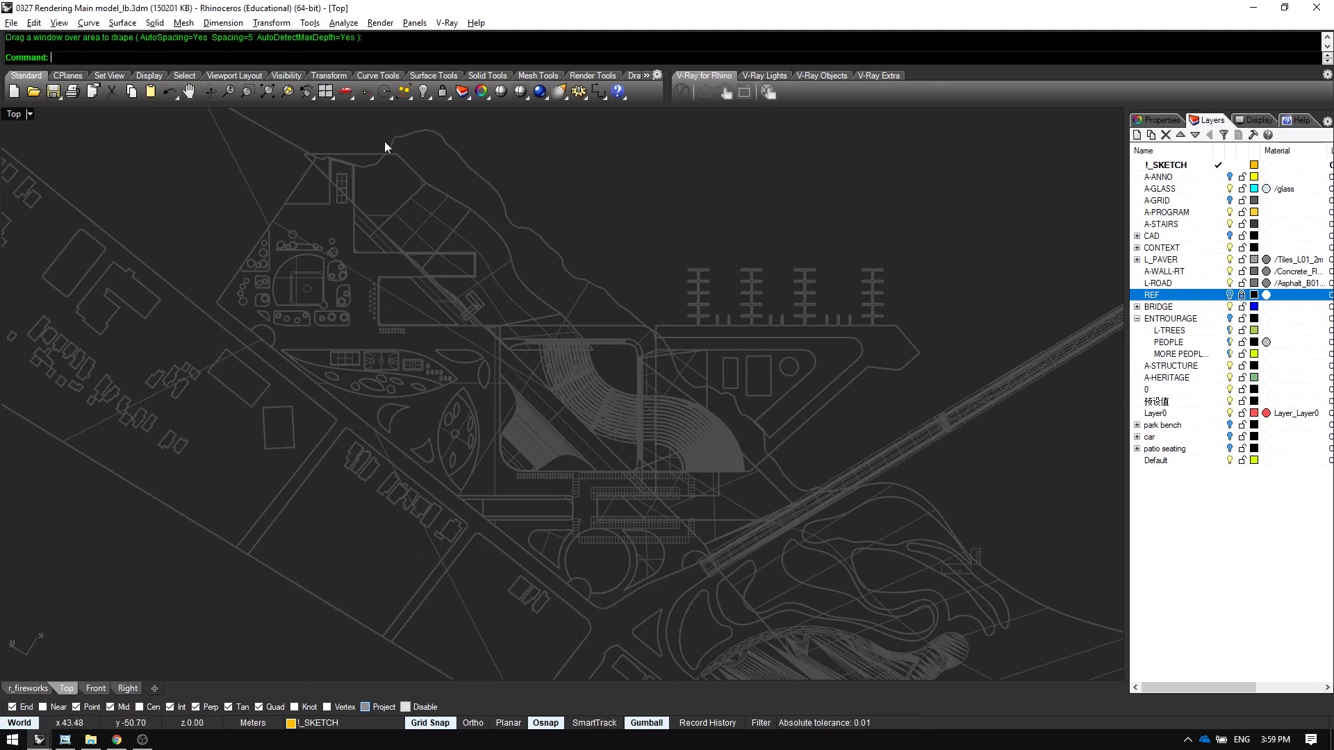
- Unlock all the locked objects of the site model
{"action": "left_click_drag", "start_coordinate": [901, 179], "coordinate": [566, 419]}
{"action": "type", "text": "lo"}
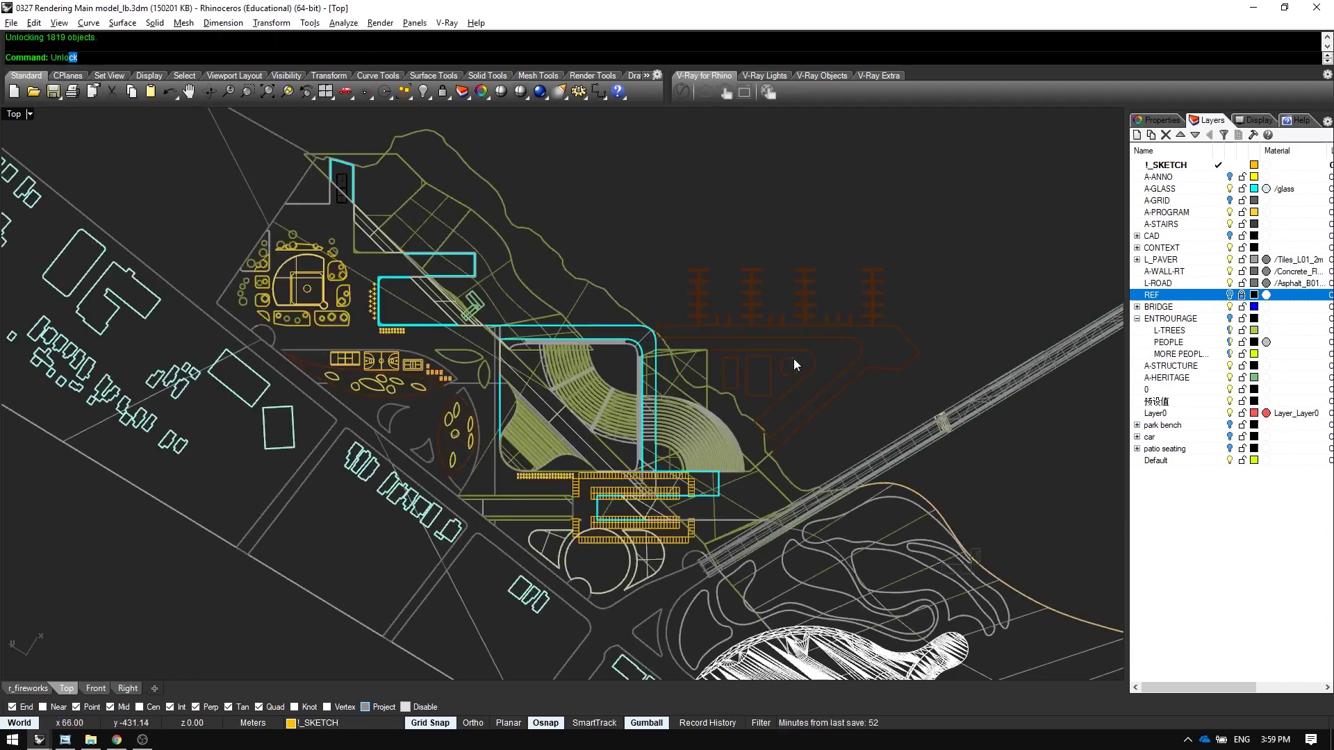
{"action": "key", "text": "Escape"}
- Drape a surface with a spacing of 5 over the whole park and amphitheatre area in the top view
{"action": "type", "text": "Drape"}
{"action": "key", "text": "Return"}
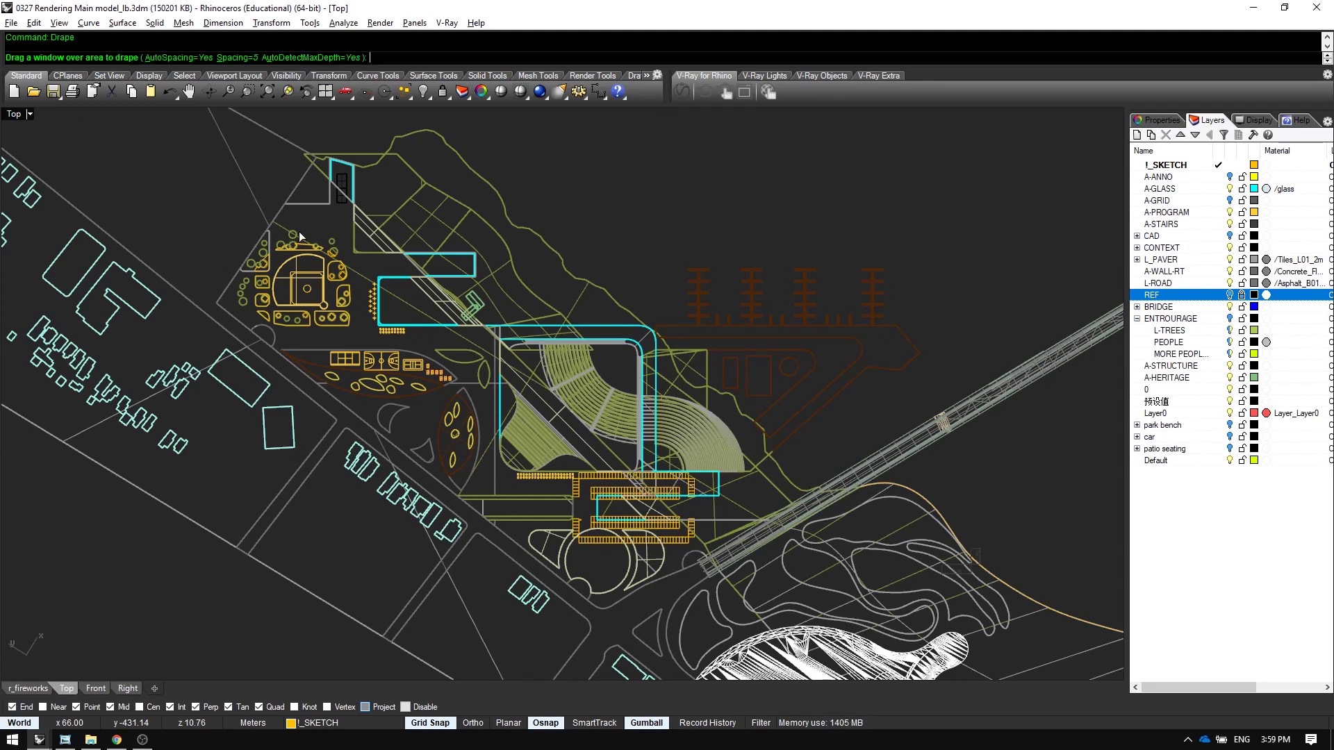
{"action": "left_click_drag", "start_coordinate": [209, 152], "coordinate": [814, 610]}
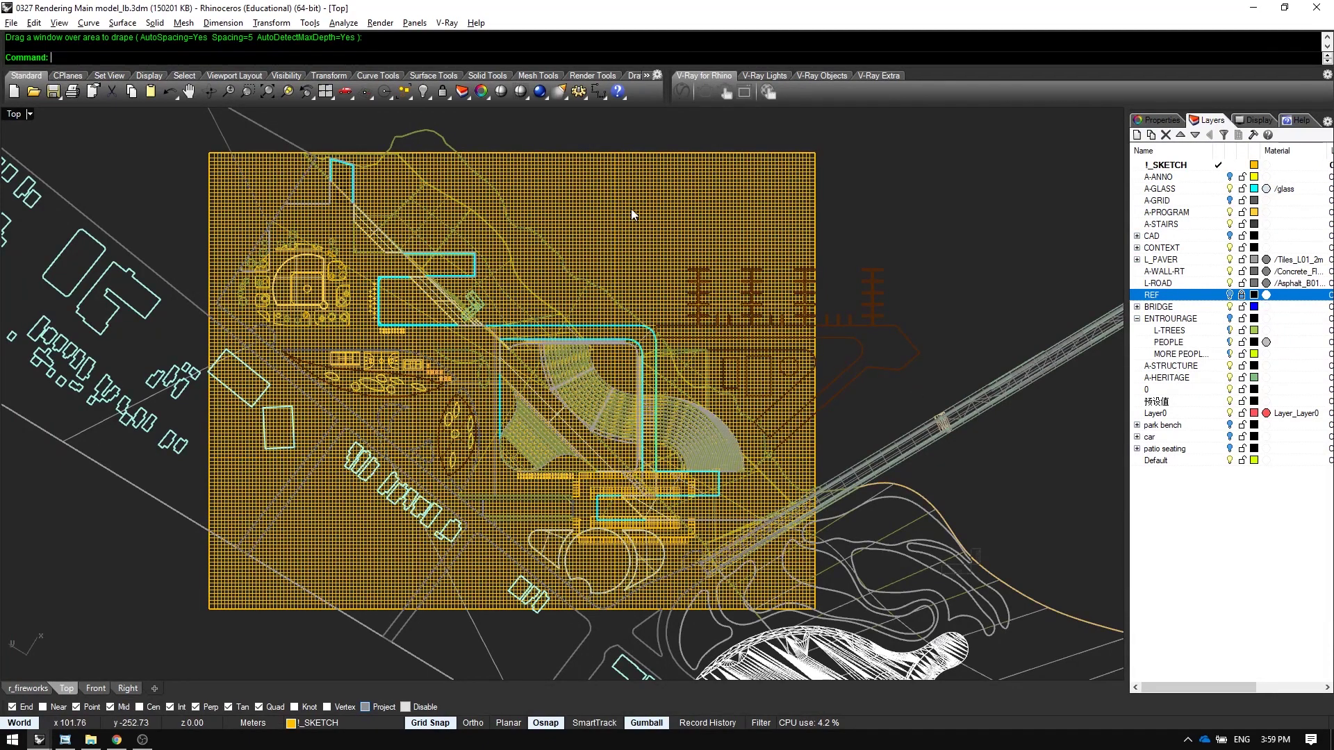
{"action": "left_click", "coordinate": [631, 208]}
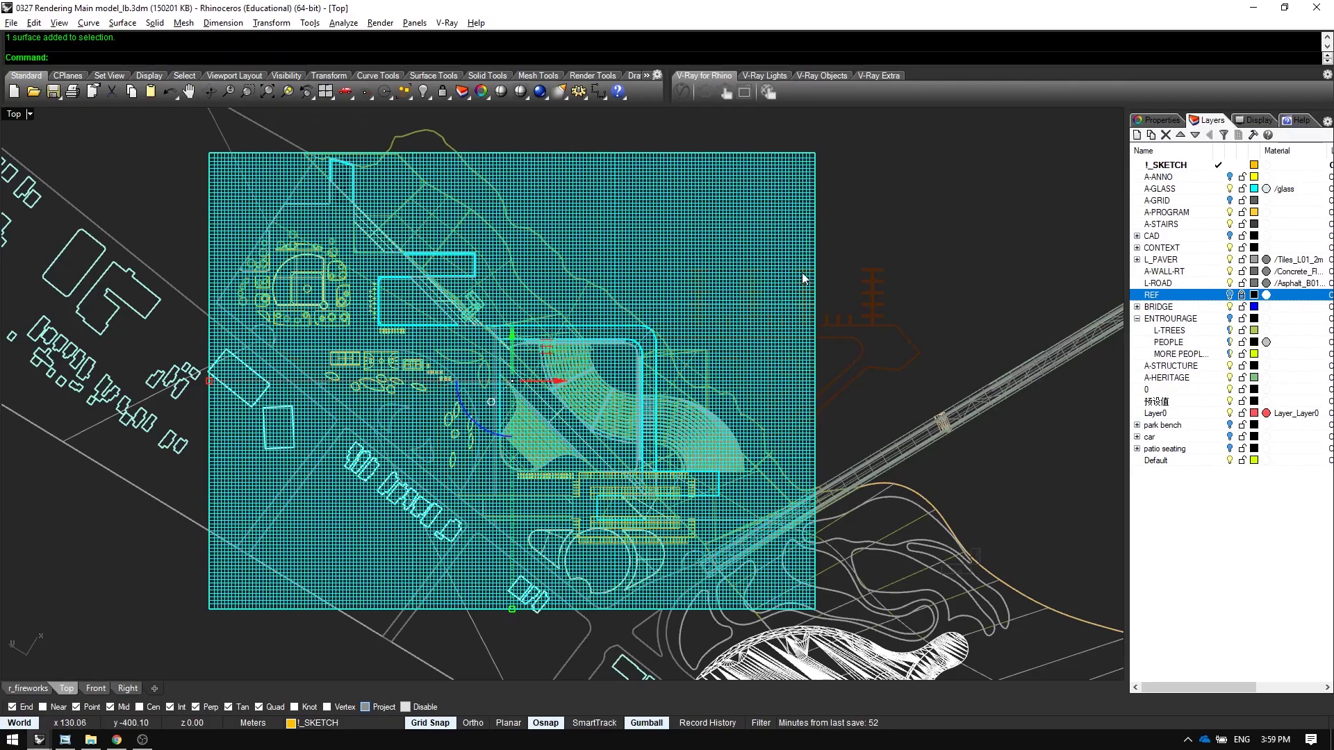
- Examine how the draped surface follows the site's terrain and buildings in the r_fireworks perspective view
{"action": "key", "text": "ctrl+m"}
{"action": "left_click", "coordinate": [881, 238]}
{"action": "right_click_drag", "start_coordinate": [898, 302], "coordinate": [835, 297]}
{"action": "key", "text": "ctrl+m"}
{"action": "right_click_drag", "start_coordinate": [540, 425], "coordinate": [649, 426], "text": "shift"}
{"action": "key", "text": "Escape"}
{"action": "scroll", "coordinate": [469, 482], "scroll_direction": "down", "scroll_amount": 5}
- Raise the draped surface 37 m to inspect its relief, and undo the move
{"action": "left_click", "coordinate": [470, 482]}
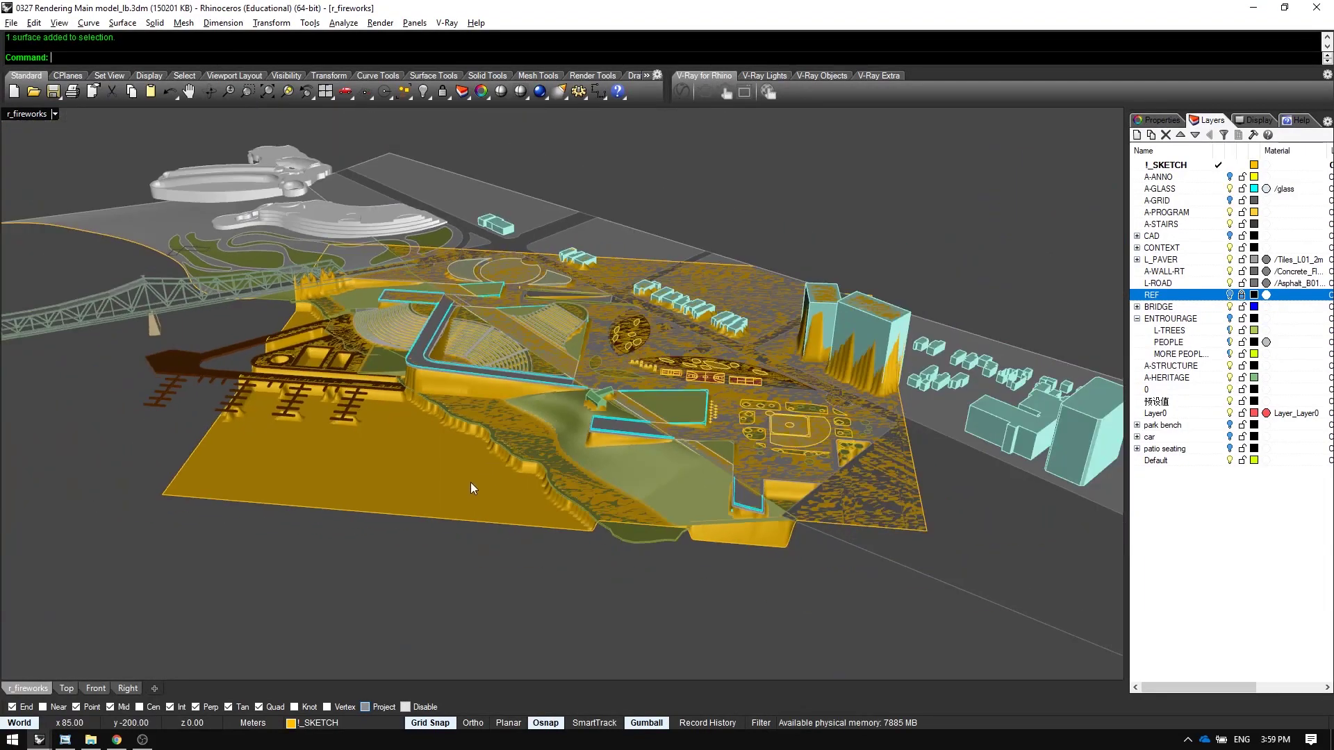
{"action": "left_click_drag", "start_coordinate": [569, 324], "coordinate": [372, 308]}
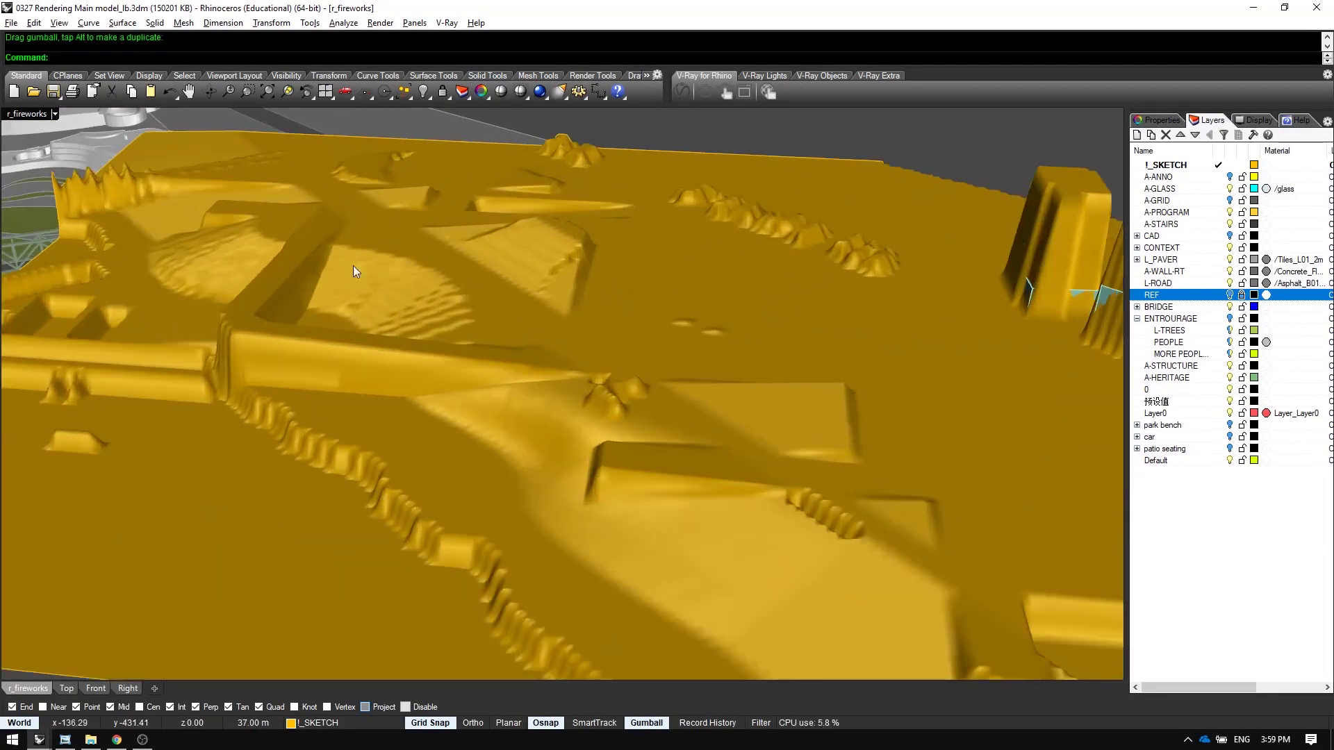
{"action": "scroll", "coordinate": [530, 439], "scroll_direction": "down", "scroll_amount": 7}
{"action": "key", "text": "ctrl+z"}
{"action": "scroll", "coordinate": [479, 502], "scroll_direction": "up", "scroll_amount": 6}
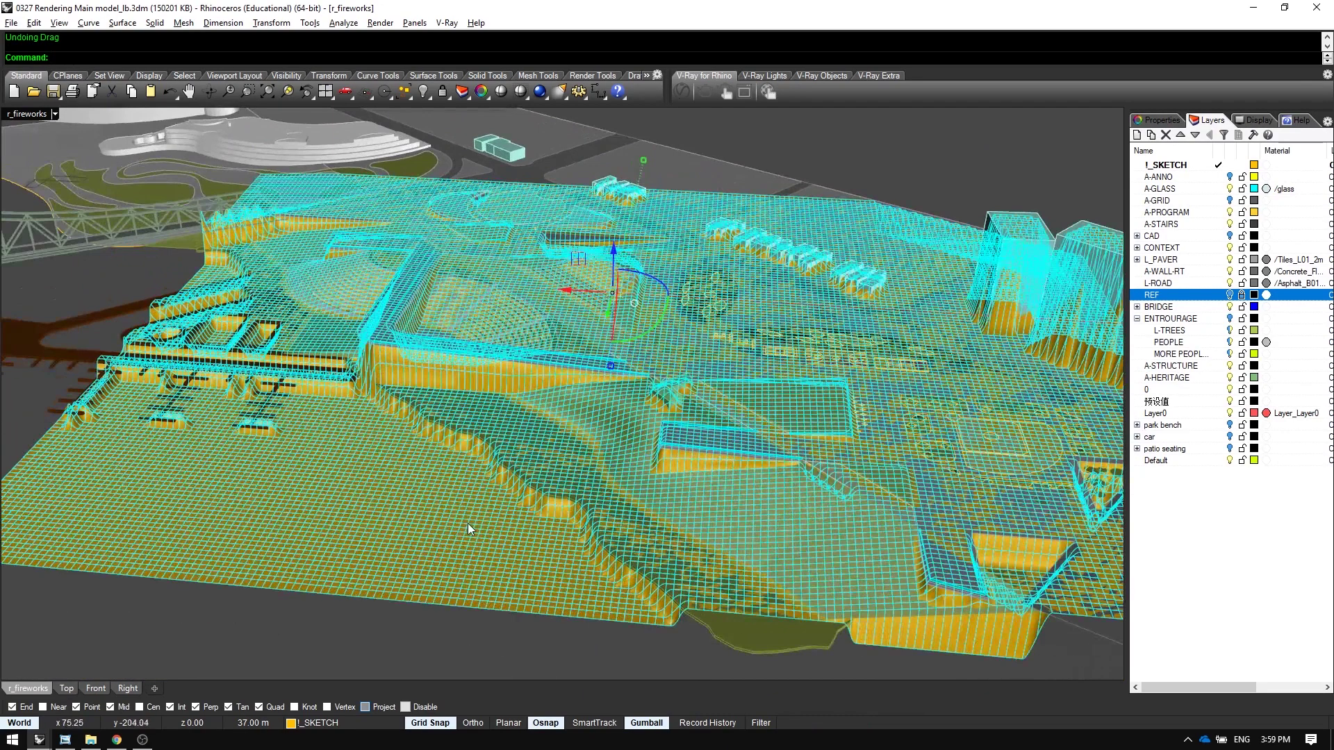
{"action": "left_click", "coordinate": [446, 643]}
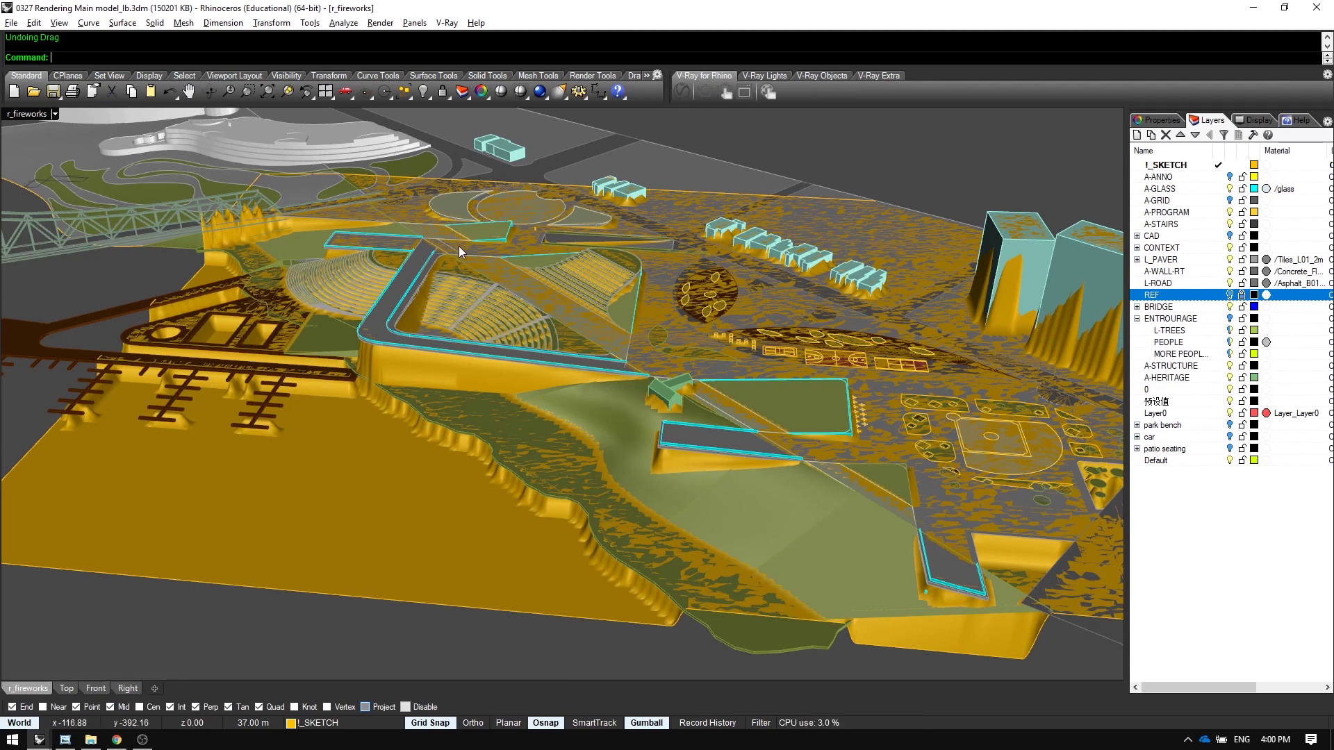
{"action": "left_click", "coordinate": [341, 538]}
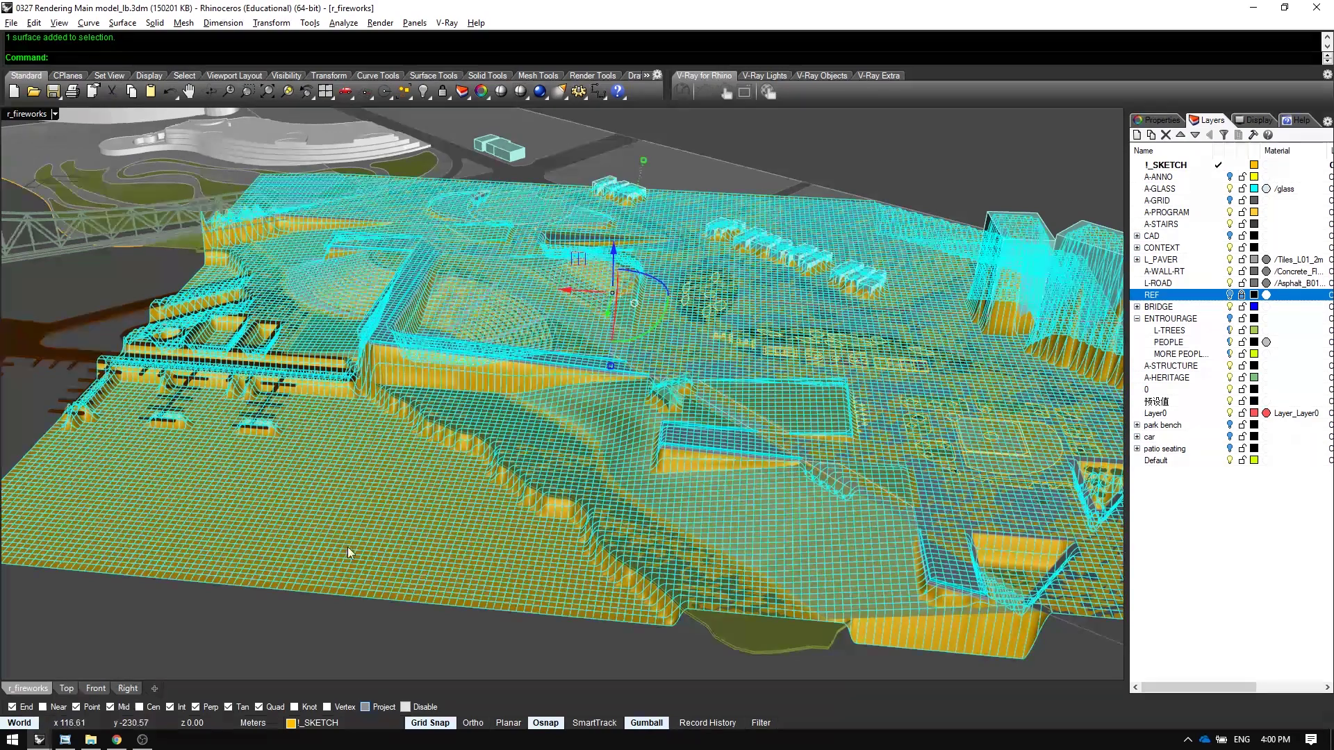
{"action": "left_click", "coordinate": [378, 627]}
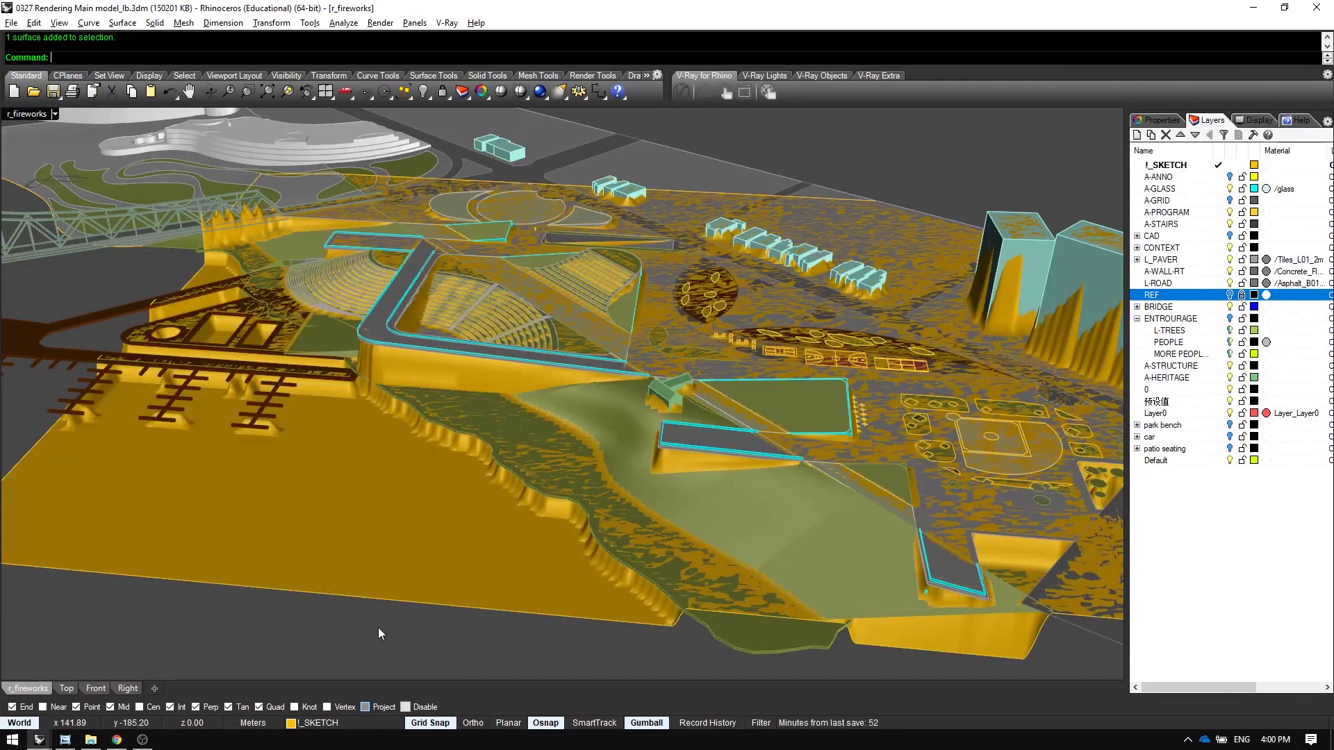
- Show the hidden people meshes again above the draped surface
{"action": "type", "text": "UN"}
{"action": "key", "text": "Escape"}
{"action": "type", "text": "SHOW"}
{"action": "key", "text": "Return"}
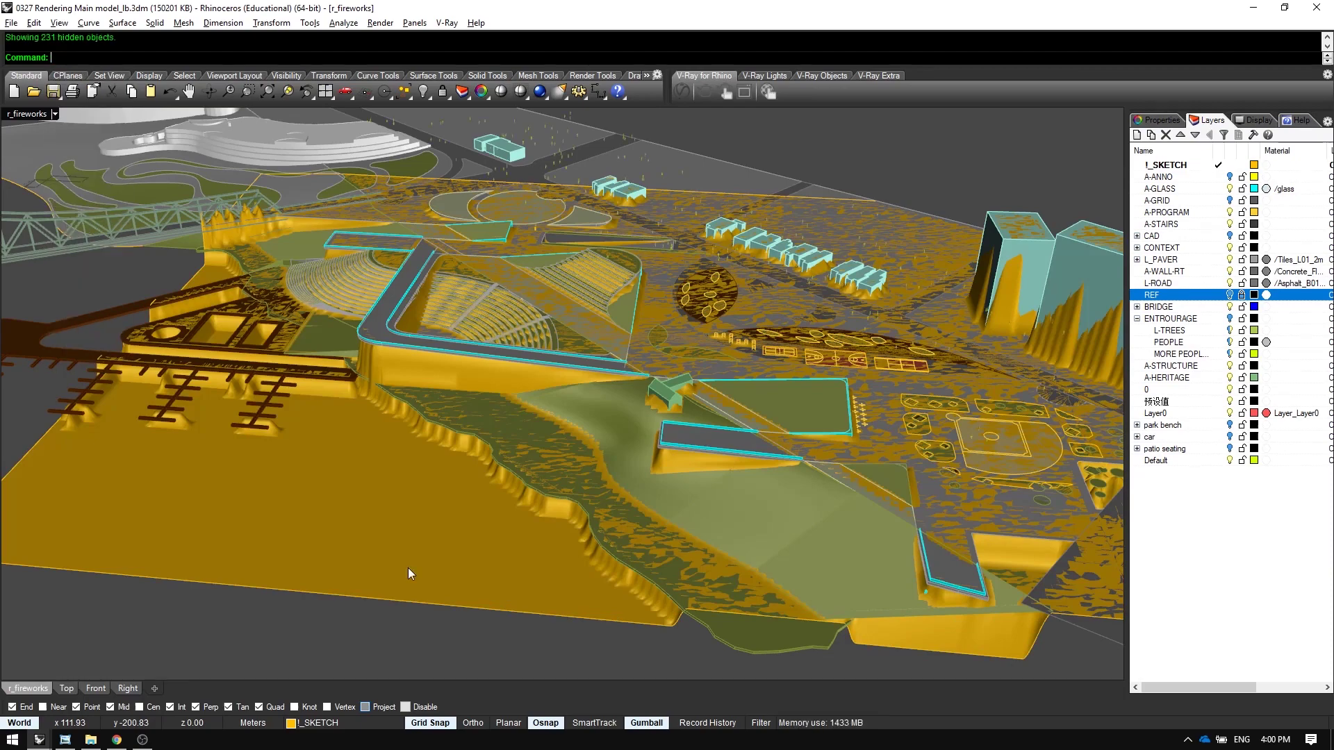
{"action": "right_click_drag", "start_coordinate": [468, 549], "coordinate": [426, 500]}
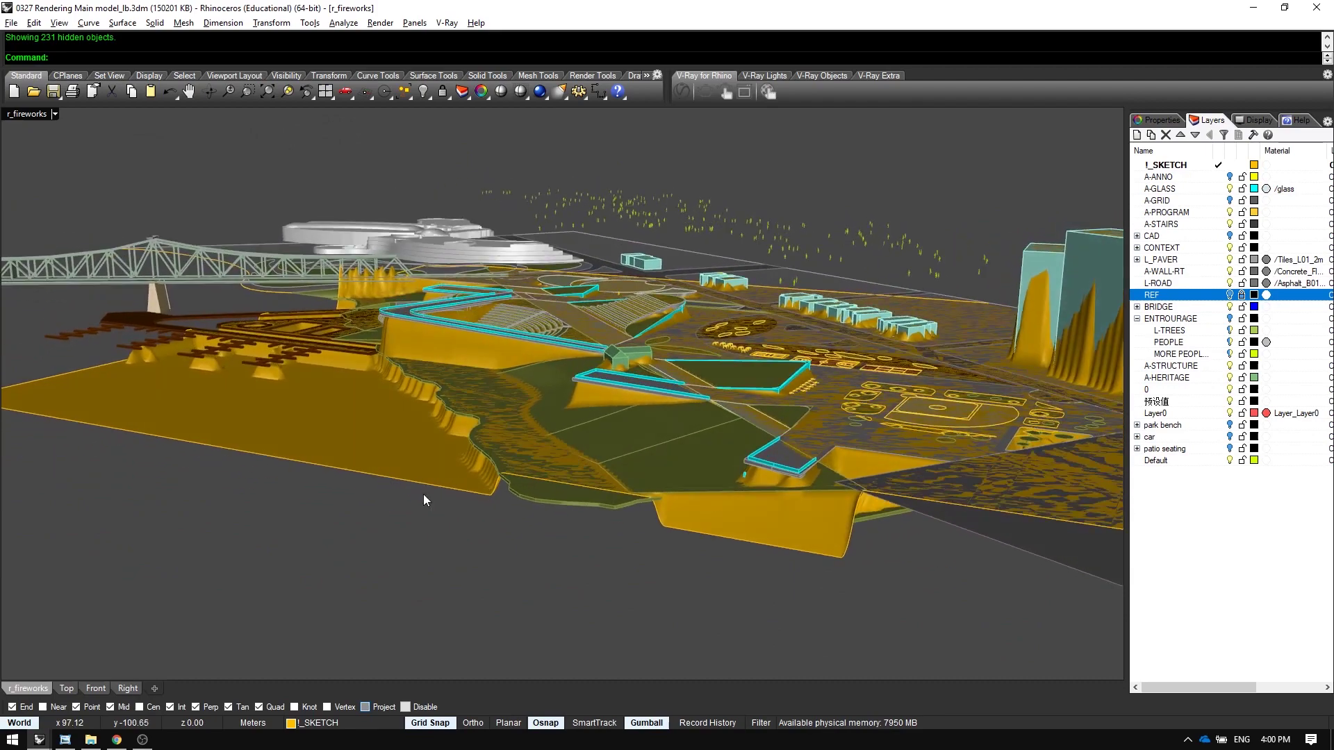
- Review the DropObjecttoSurface.rvb script file in File Explorer and the Drop on Surface script page on guillaumetry.com in the browser
{"action": "key", "text": "alt+Tab"}
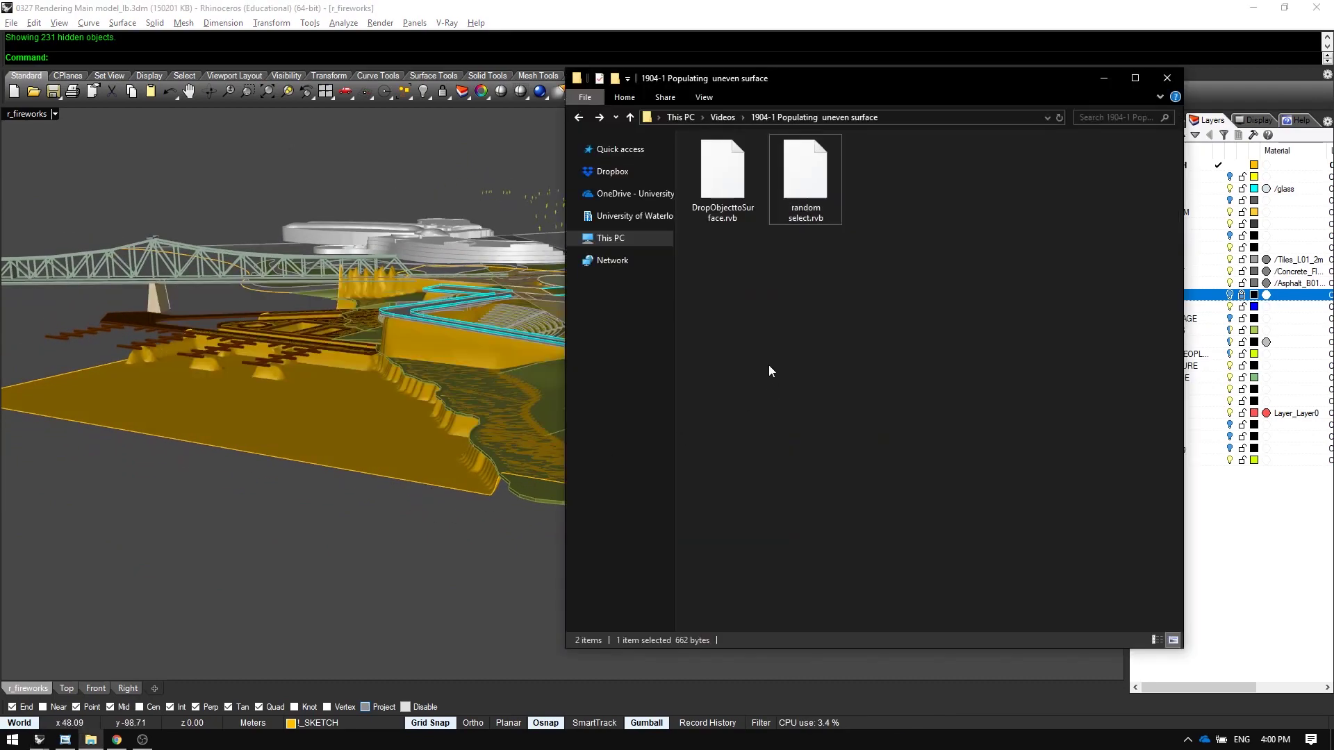
{"action": "left_click", "coordinate": [722, 181]}
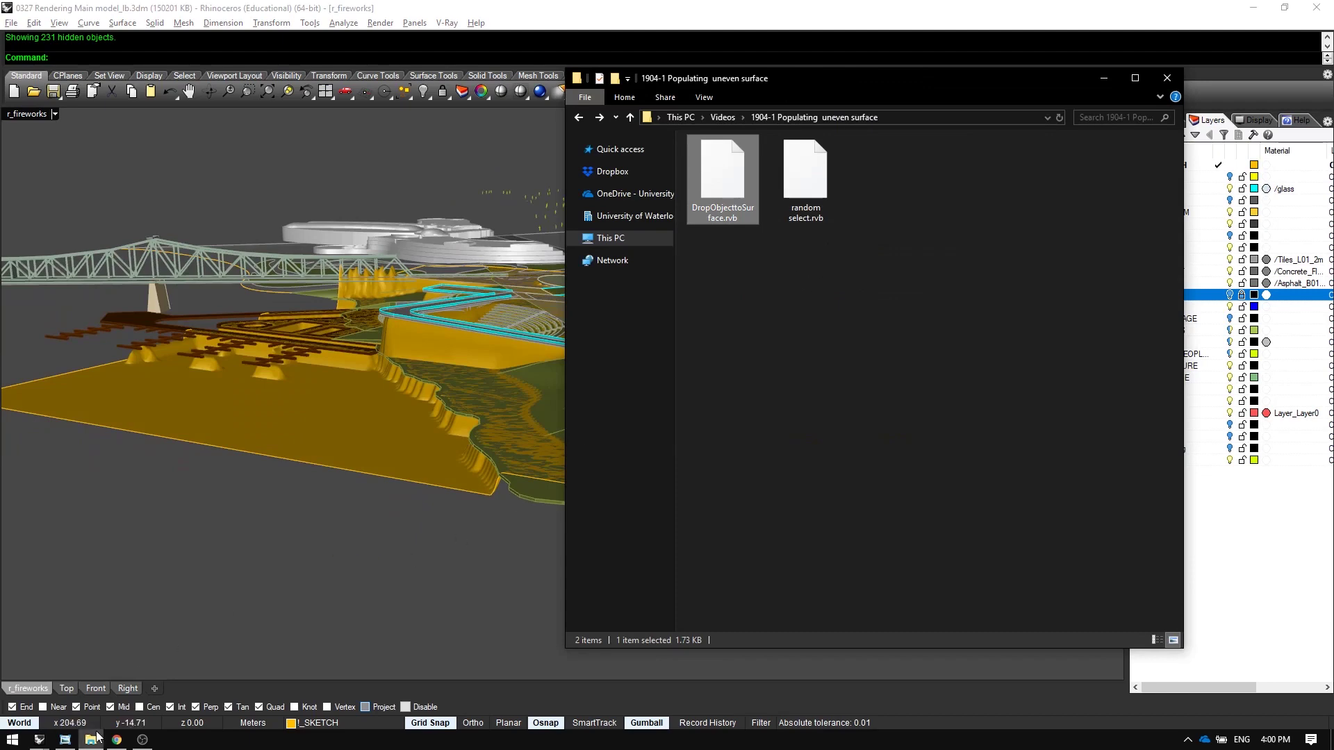
{"action": "left_click", "coordinate": [117, 739]}
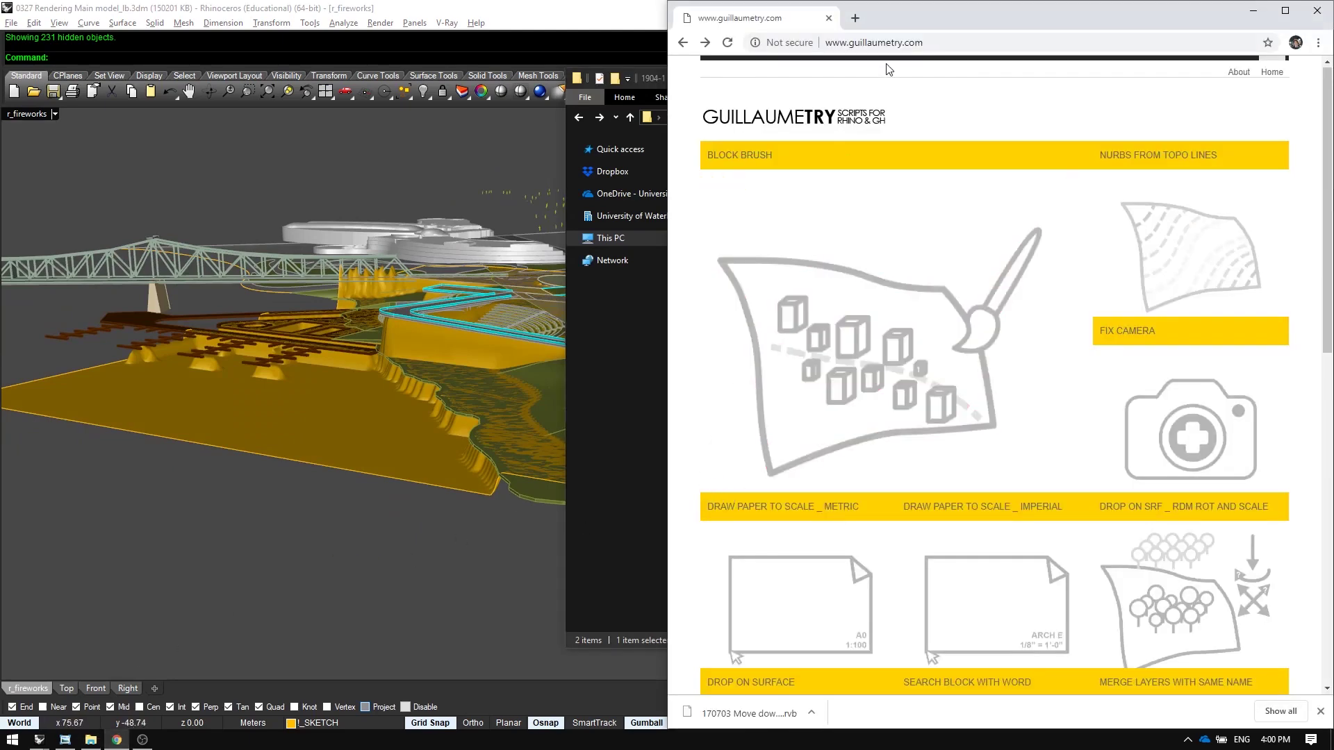
{"action": "scroll", "coordinate": [868, 90], "scroll_direction": "down", "scroll_amount": 4}
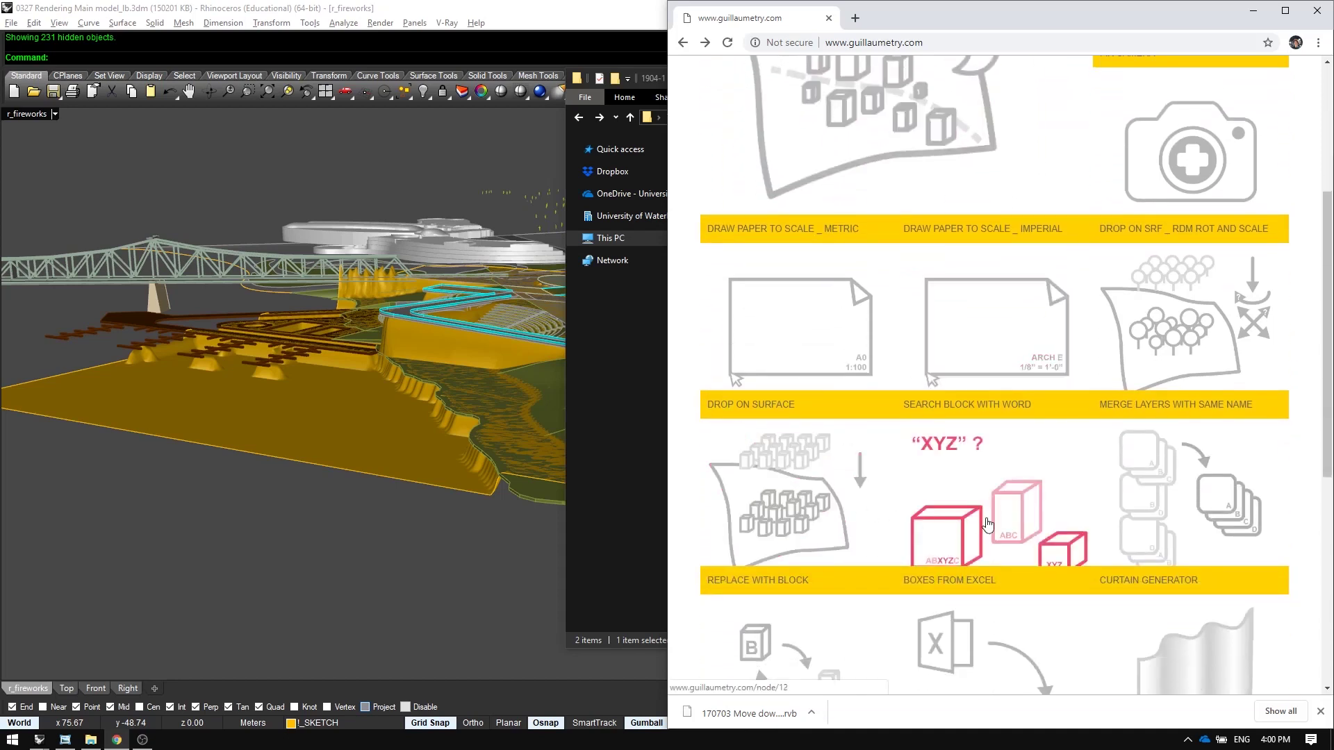
{"action": "scroll", "coordinate": [952, 480], "scroll_direction": "down", "scroll_amount": 1}
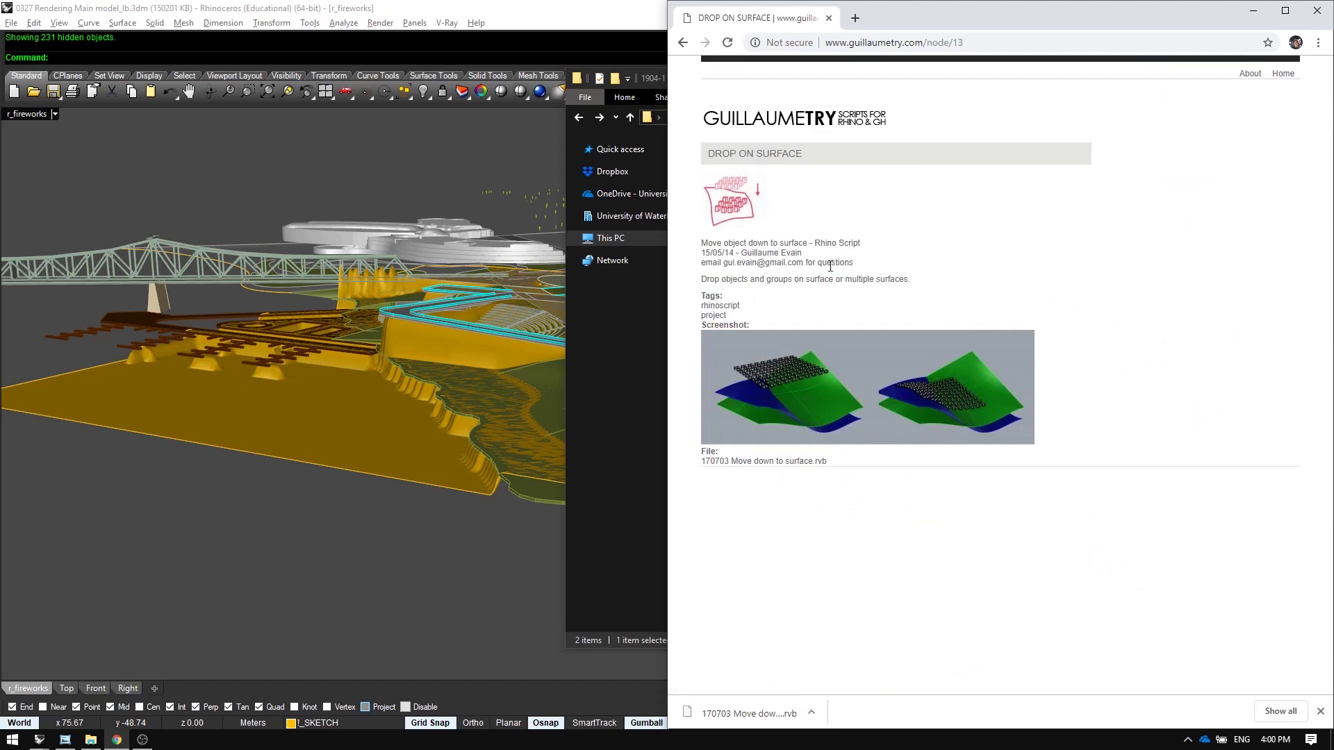
{"action": "left_click_drag", "start_coordinate": [903, 258], "coordinate": [949, 260]}
{"action": "left_click", "coordinate": [951, 261]}
{"action": "key", "text": "alt+Left"}
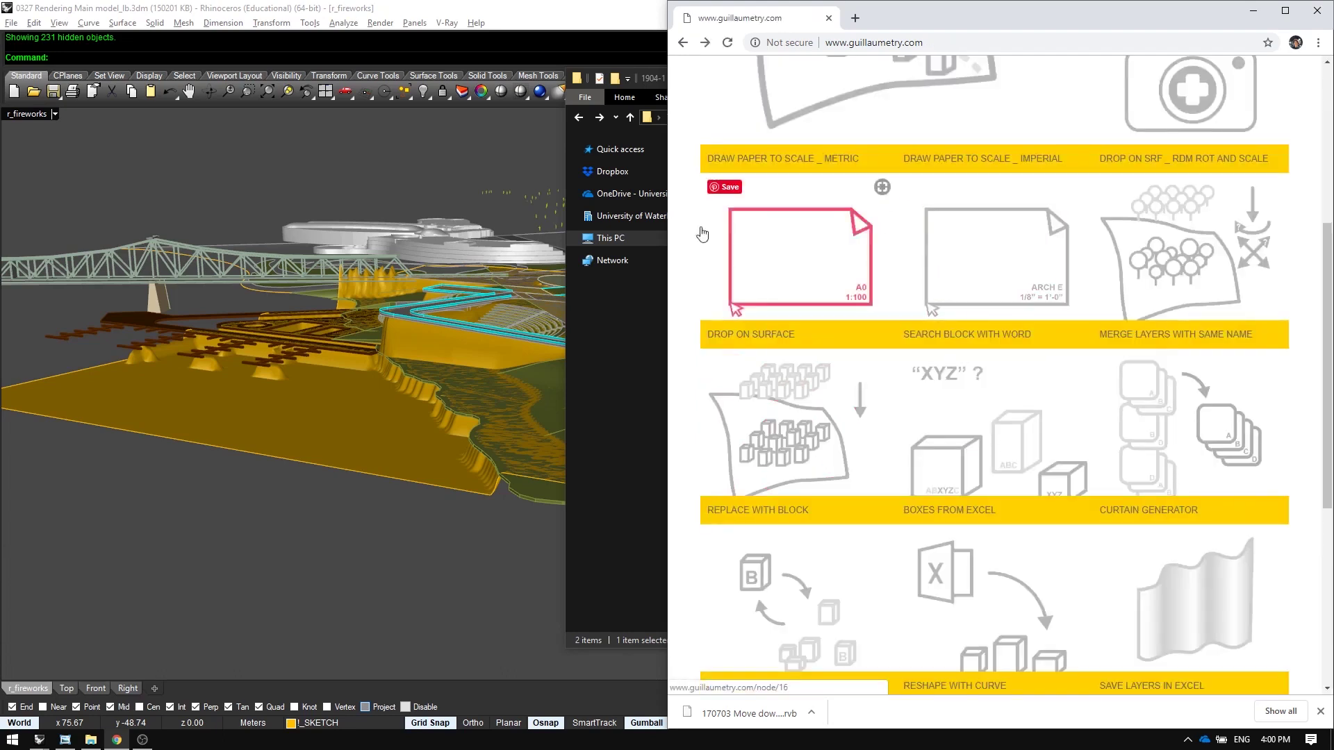
- Load the DropObjecttoSurface.rvb script into Rhino and drop all the floating people onto the draped surface
{"action": "left_click", "coordinate": [660, 337]}
{"action": "left_click_drag", "start_coordinate": [722, 174], "coordinate": [462, 160]}
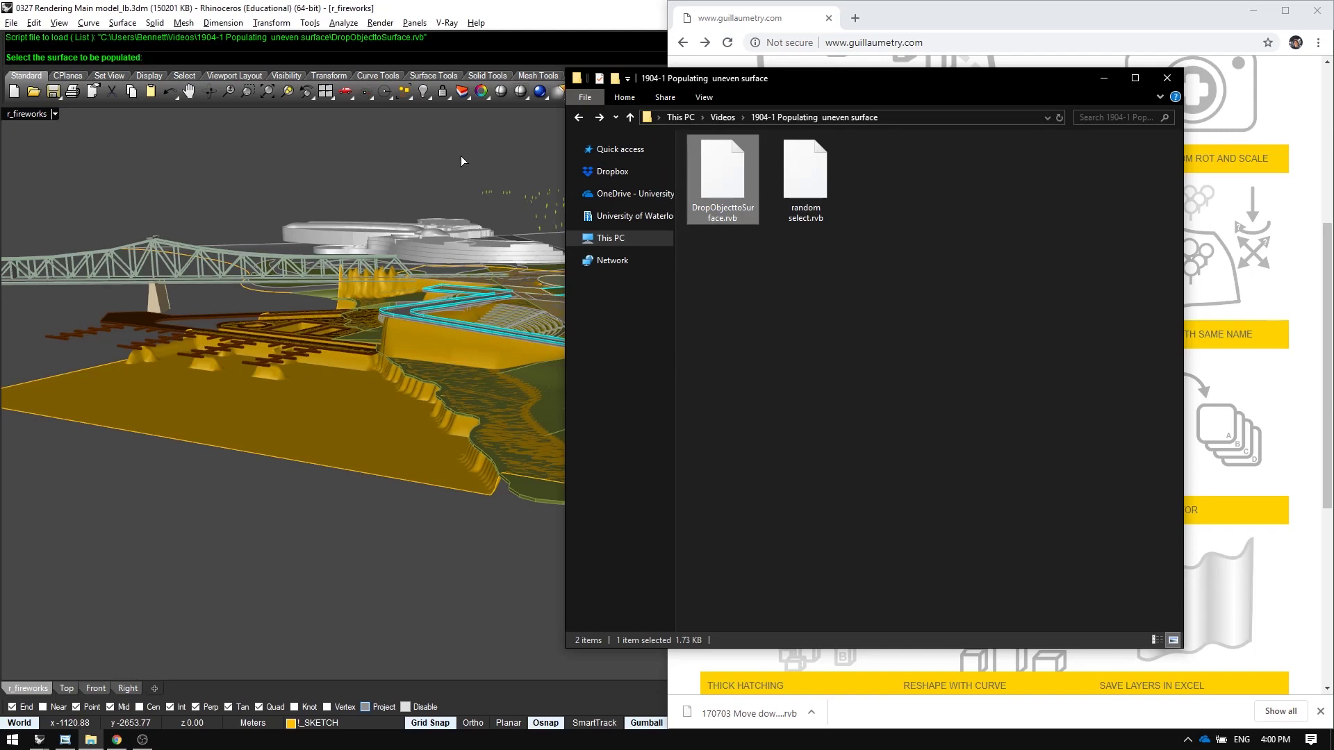
{"action": "left_click", "coordinate": [461, 158]}
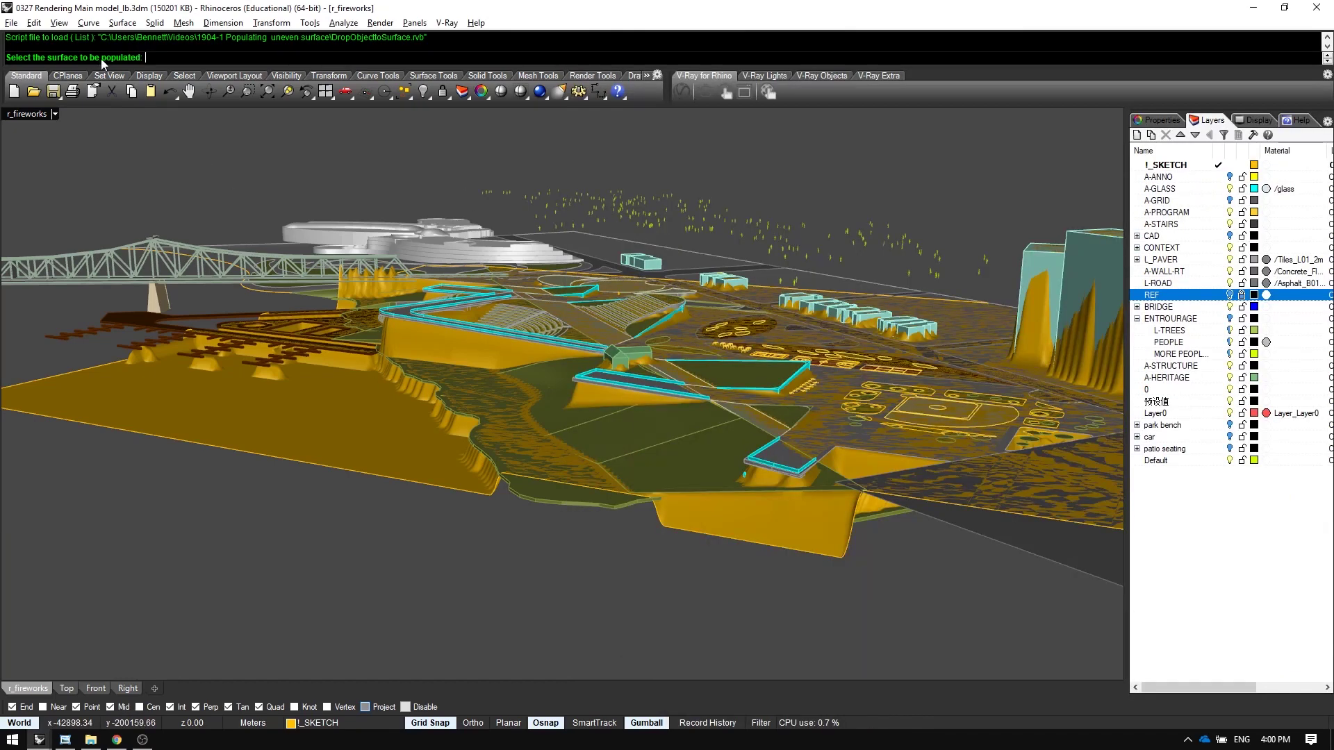
{"action": "left_click", "coordinate": [322, 402]}
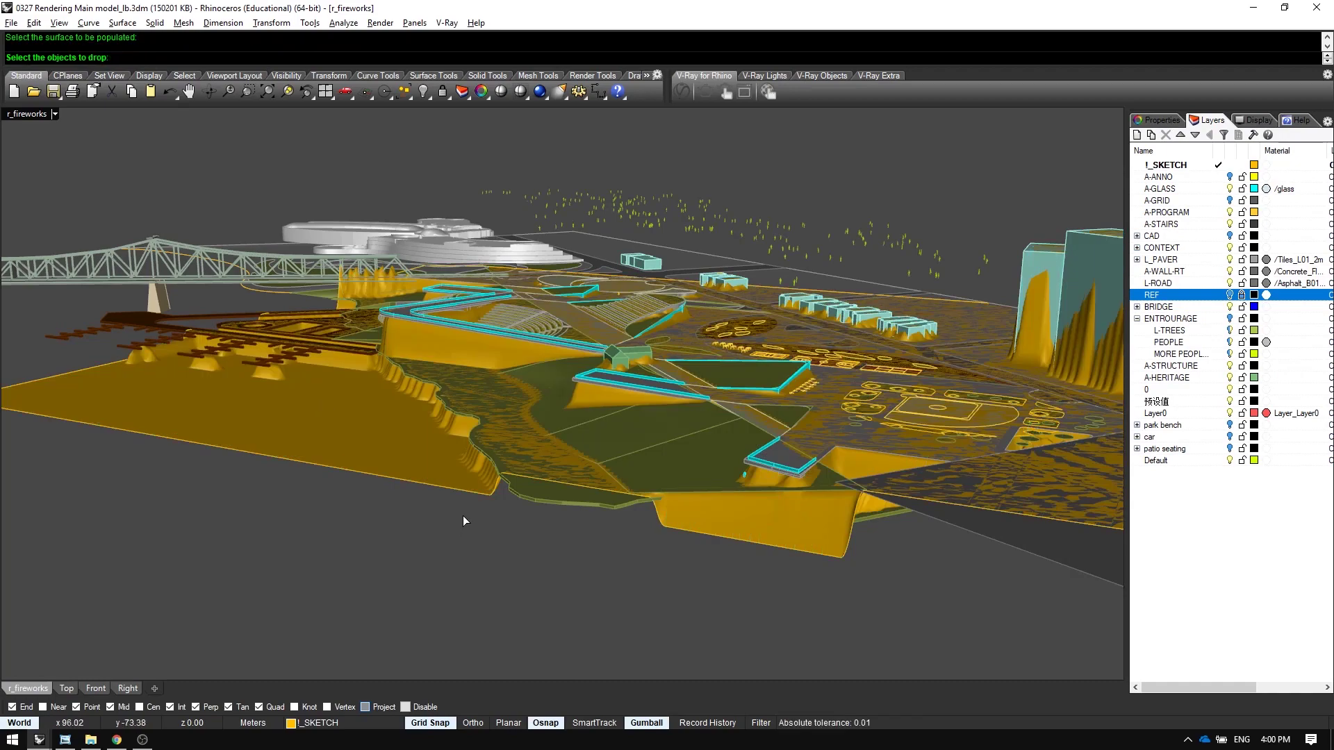
{"action": "right_click_drag", "start_coordinate": [581, 369], "coordinate": [611, 354]}
{"action": "left_click_drag", "start_coordinate": [359, 165], "coordinate": [979, 263]}
{"action": "right_click", "coordinate": [536, 275]}
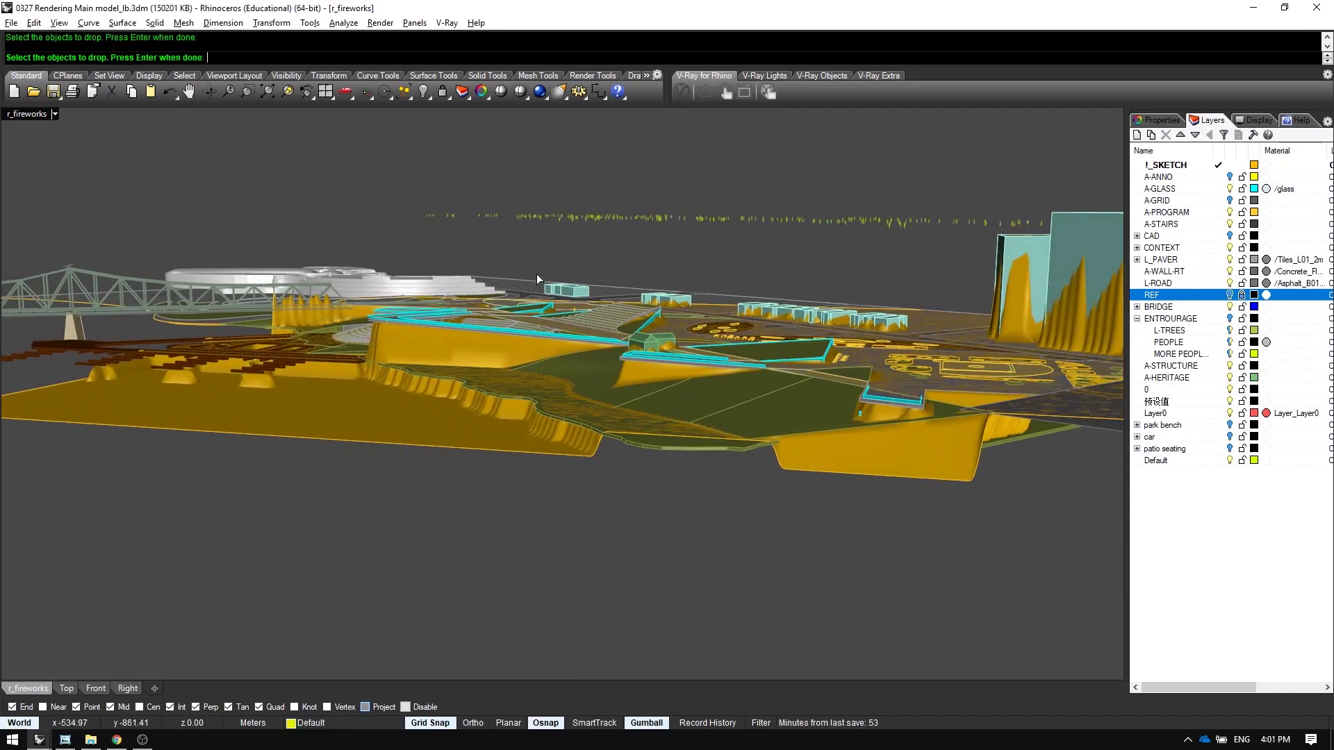
{"action": "key", "text": "Return"}
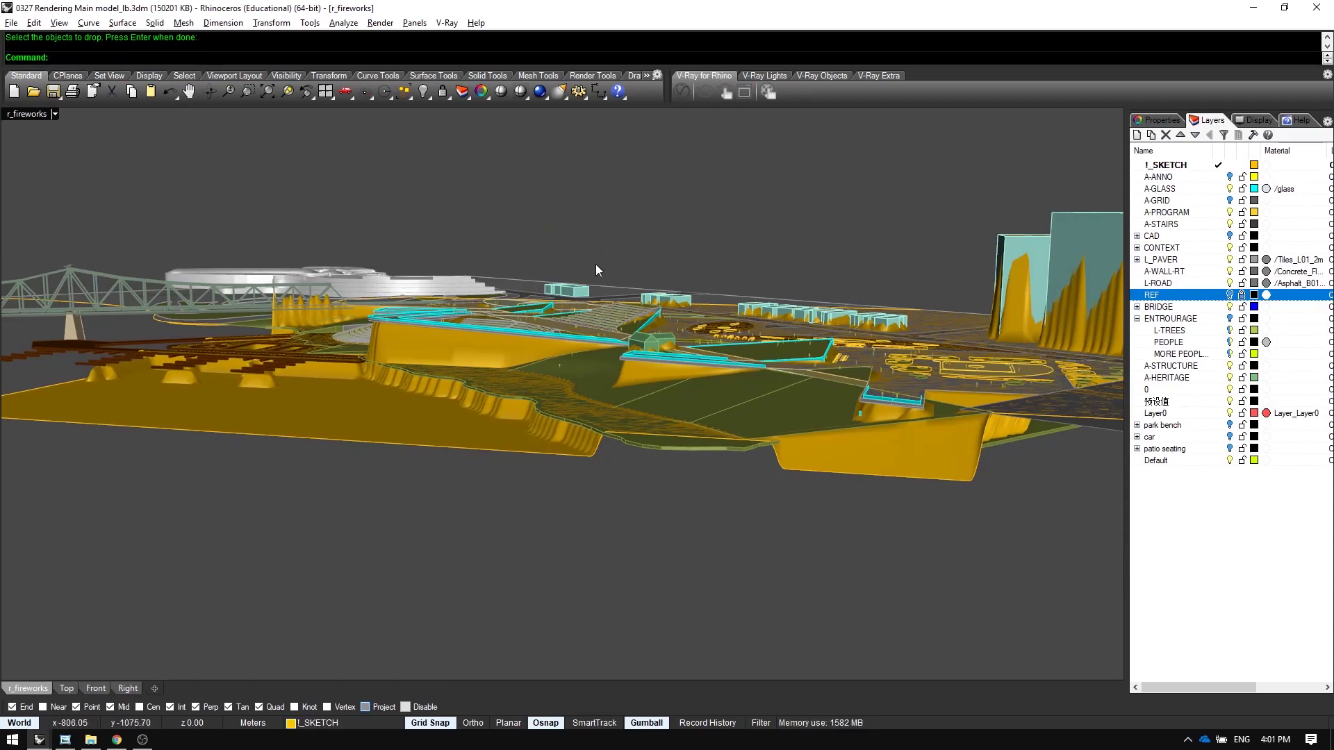
- Delete the draped surface beneath the dropped people in the r_fireworks view
{"action": "right_click_drag", "start_coordinate": [682, 351], "coordinate": [690, 428]}
{"action": "scroll", "coordinate": [678, 381], "scroll_direction": "up", "scroll_amount": 6}
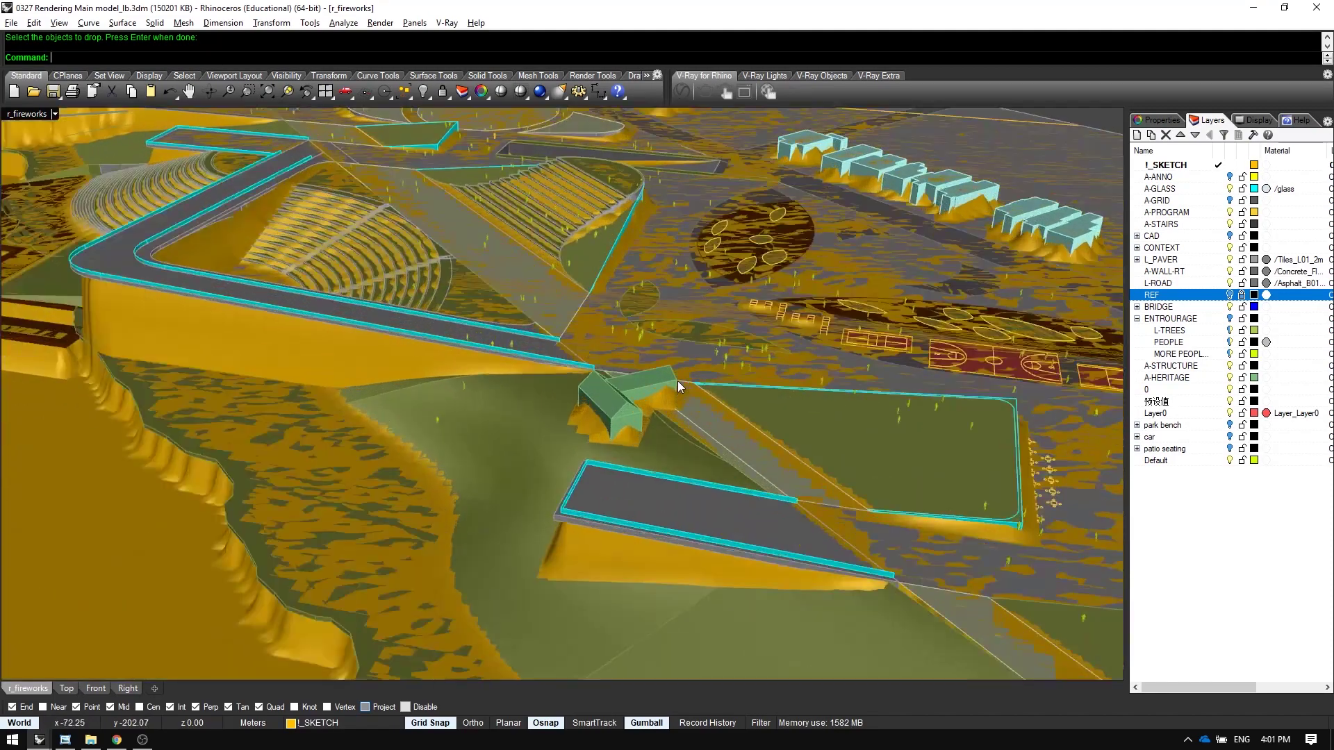
{"action": "scroll", "coordinate": [604, 307], "scroll_direction": "up", "scroll_amount": 6}
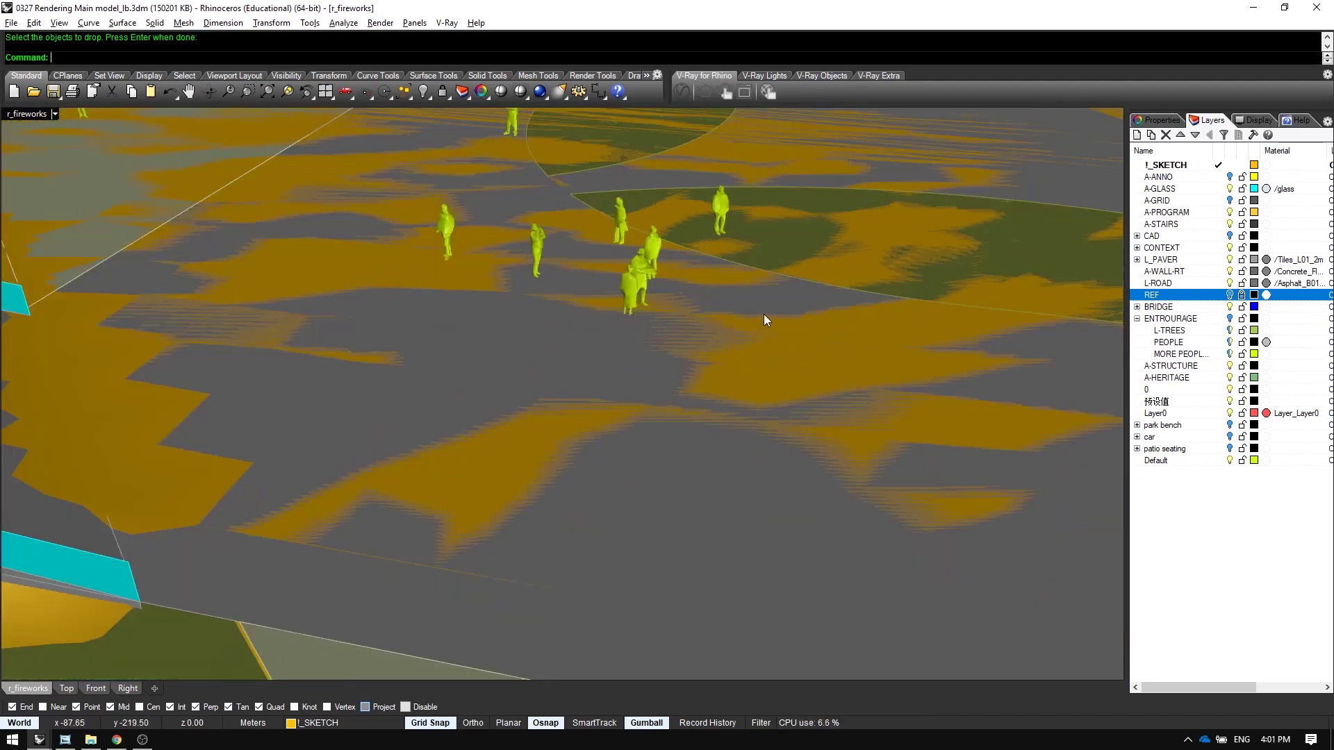
{"action": "left_click", "coordinate": [764, 315]}
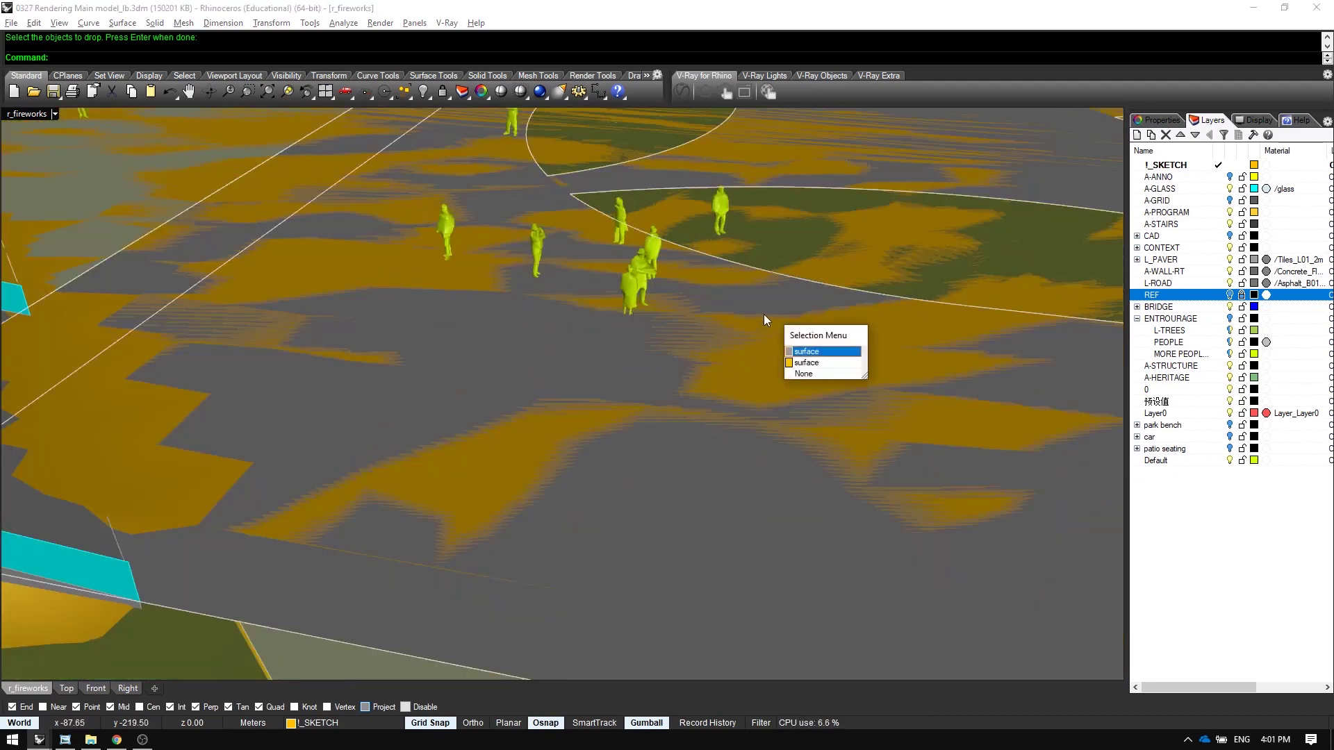
{"action": "left_click", "coordinate": [797, 364]}
{"action": "scroll", "coordinate": [711, 494], "scroll_direction": "down", "scroll_amount": 6}
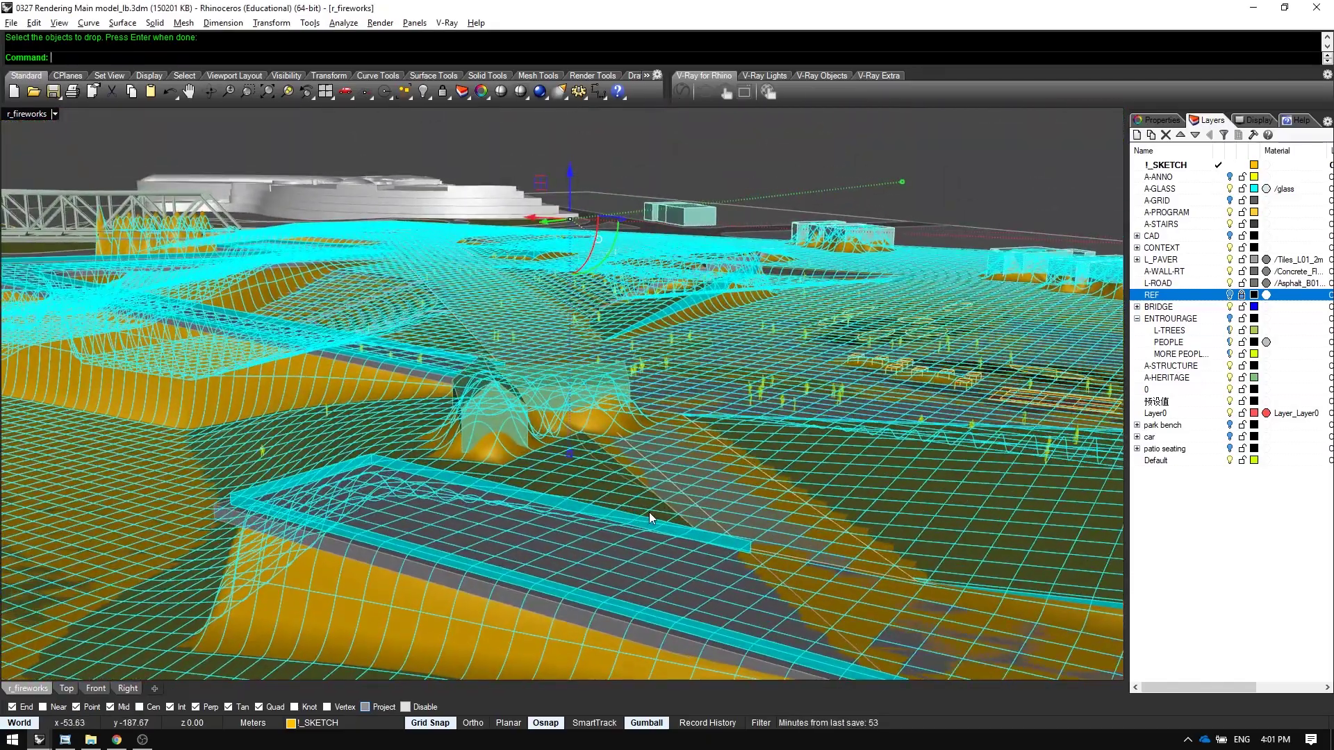
{"action": "key", "text": "Delete"}
- Examine up close how the dropped people stand on the amphitheatre's terraced steps
{"action": "right_click_drag", "start_coordinate": [555, 348], "coordinate": [874, 361]}
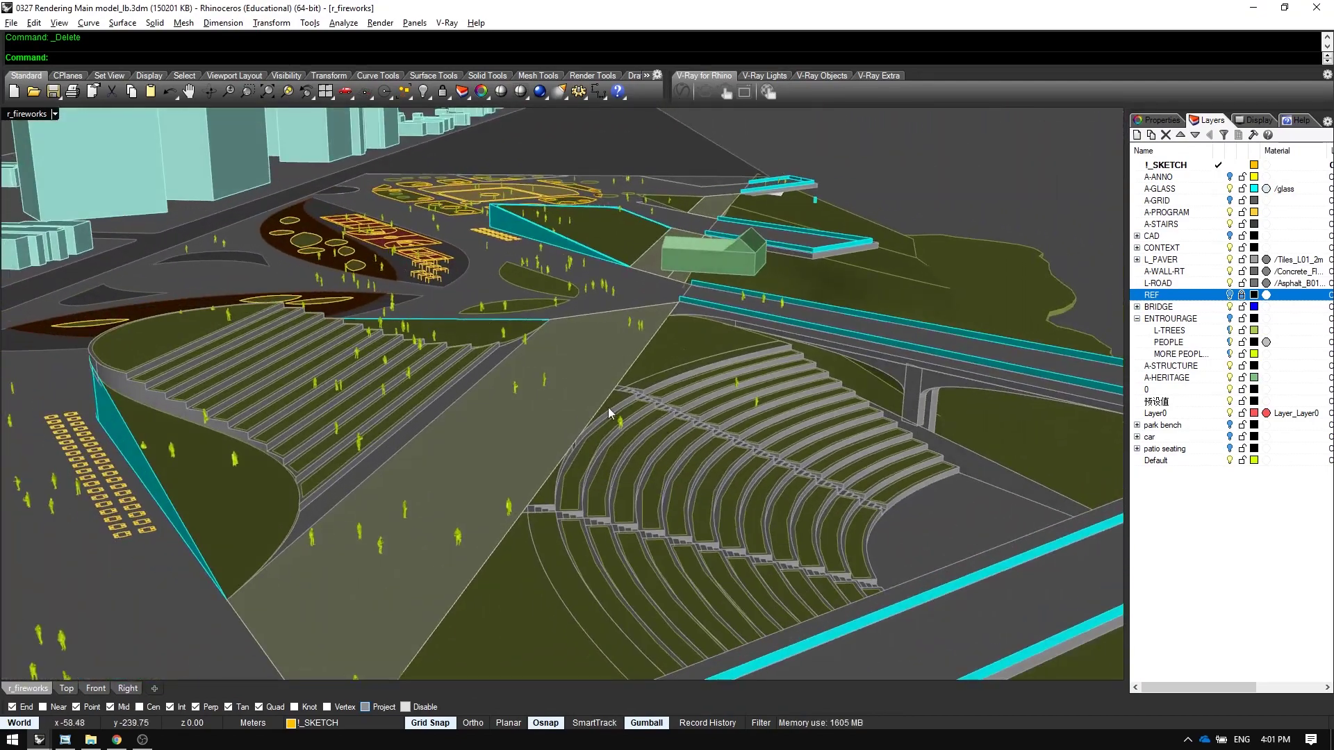
{"action": "scroll", "coordinate": [296, 389], "scroll_direction": "up", "scroll_amount": 7}
{"action": "scroll", "coordinate": [296, 389], "scroll_direction": "up", "scroll_amount": 3}
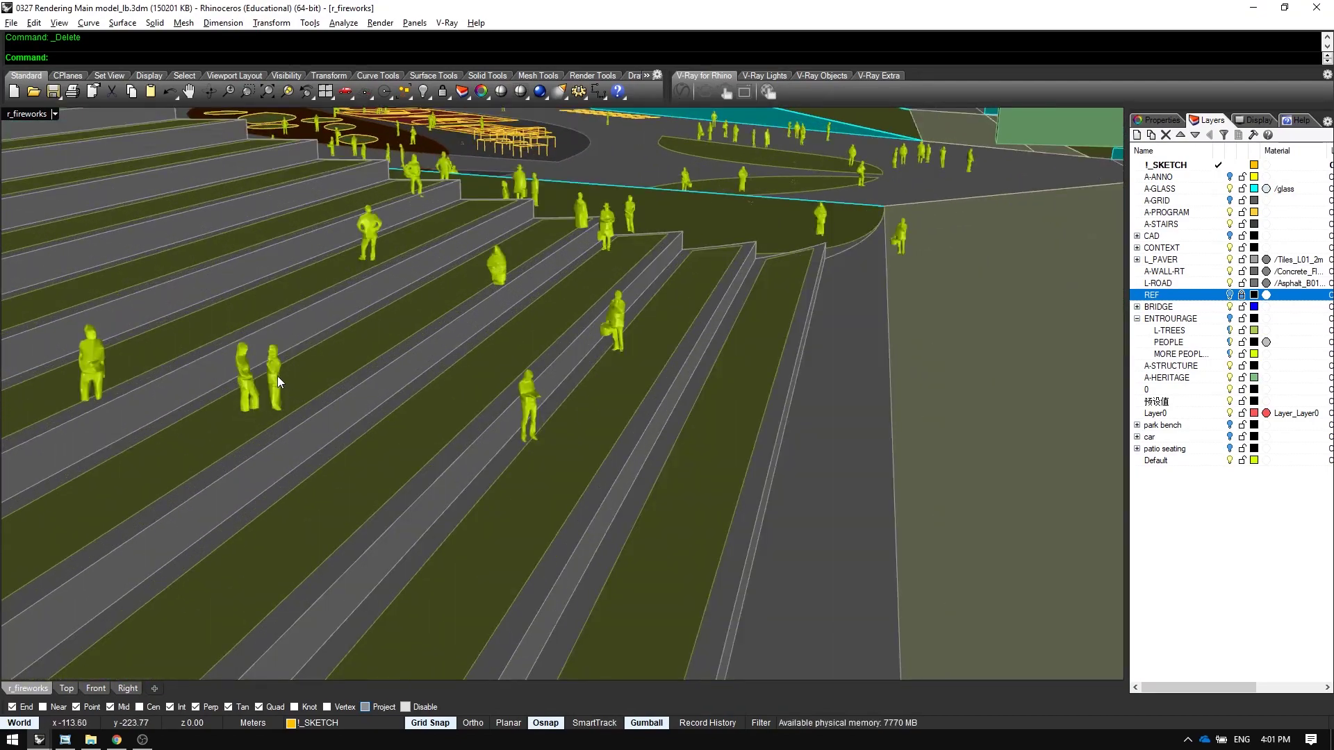
{"action": "left_click", "coordinate": [278, 377]}
{"action": "right_click_drag", "start_coordinate": [393, 289], "coordinate": [661, 369], "text": "shift"}
{"action": "type", "text": "zs"}
{"action": "key", "text": "Return"}
{"action": "scroll", "coordinate": [643, 317], "scroll_direction": "down", "scroll_amount": 10}
{"action": "key", "text": "Escape"}
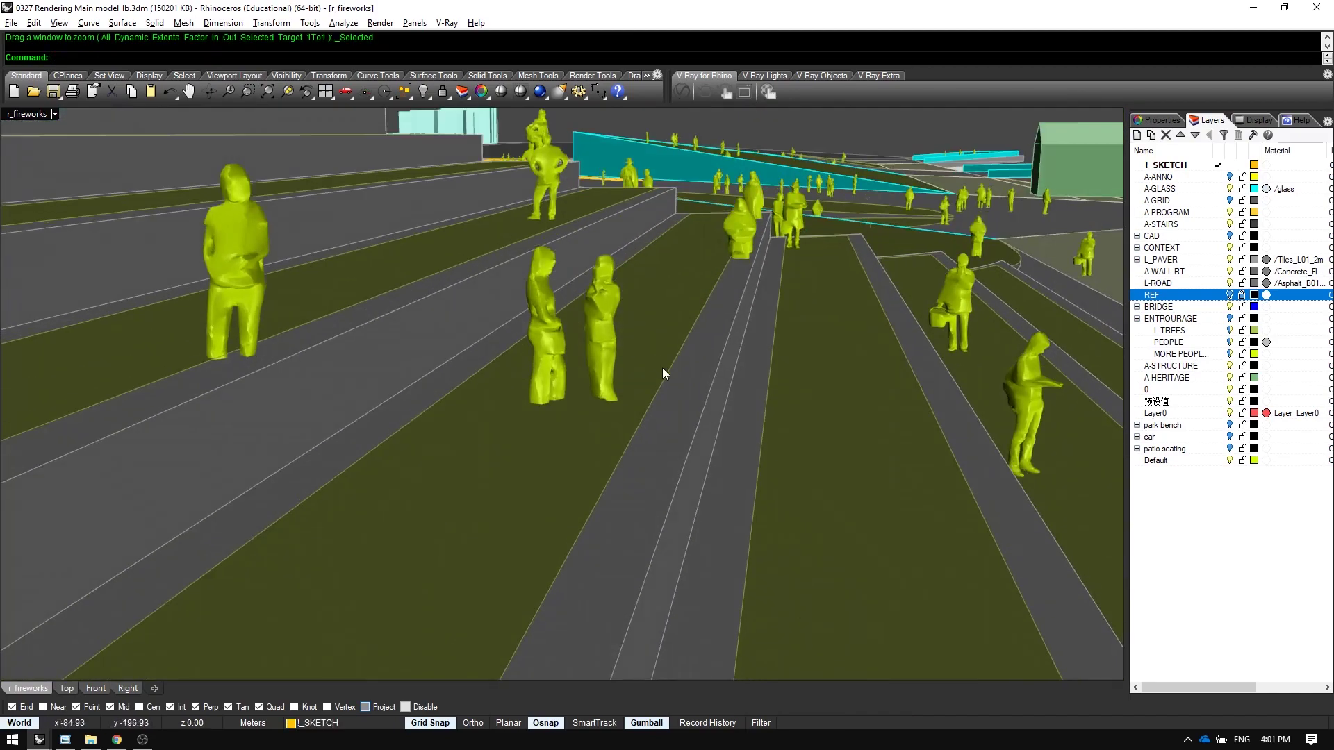
- Undo the draped surface's deletion and select the surface to check its position against the people's feet
{"action": "key", "text": "ctrl+z"}
{"action": "key", "text": "Escape"}
{"action": "mouse_move", "coordinate": [772, 390]}
{"action": "right_mouse_down"}
{"action": "mouse_move", "coordinate": [782, 366]}
{"action": "mouse_move", "coordinate": [770, 377]}
{"action": "right_mouse_up"}
{"action": "left_click", "coordinate": [766, 469]}
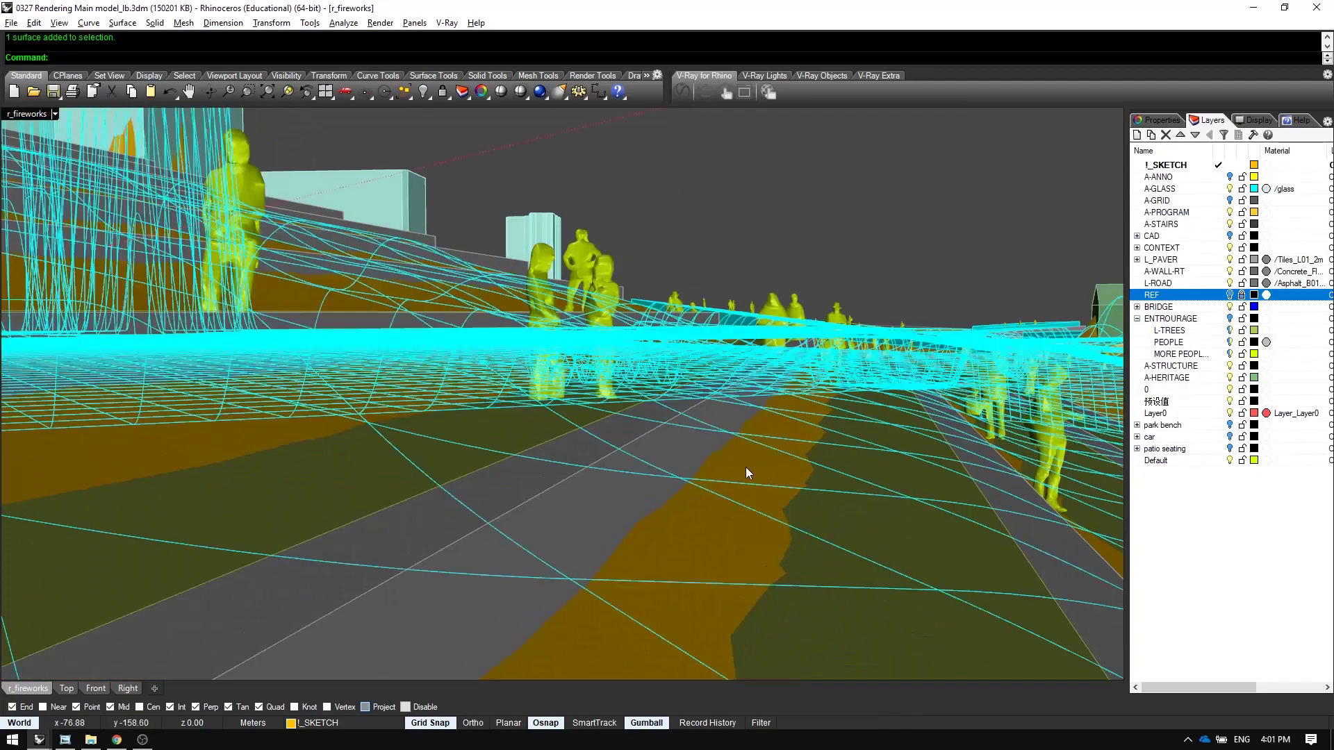
{"action": "mouse_move", "coordinate": [745, 467]}
{"action": "right_mouse_down"}
{"action": "mouse_move", "coordinate": [769, 493]}
{"action": "mouse_move", "coordinate": [751, 481]}
{"action": "right_mouse_up"}
{"action": "key", "text": "Escape"}
- Examine from several angles how closely the draped surface and the people follow the straight and curved amphitheatre steps
{"action": "key", "text": "Home"}
{"action": "key", "text": "Home"}
{"action": "key", "text": "Home"}
{"action": "key", "text": "Home"}
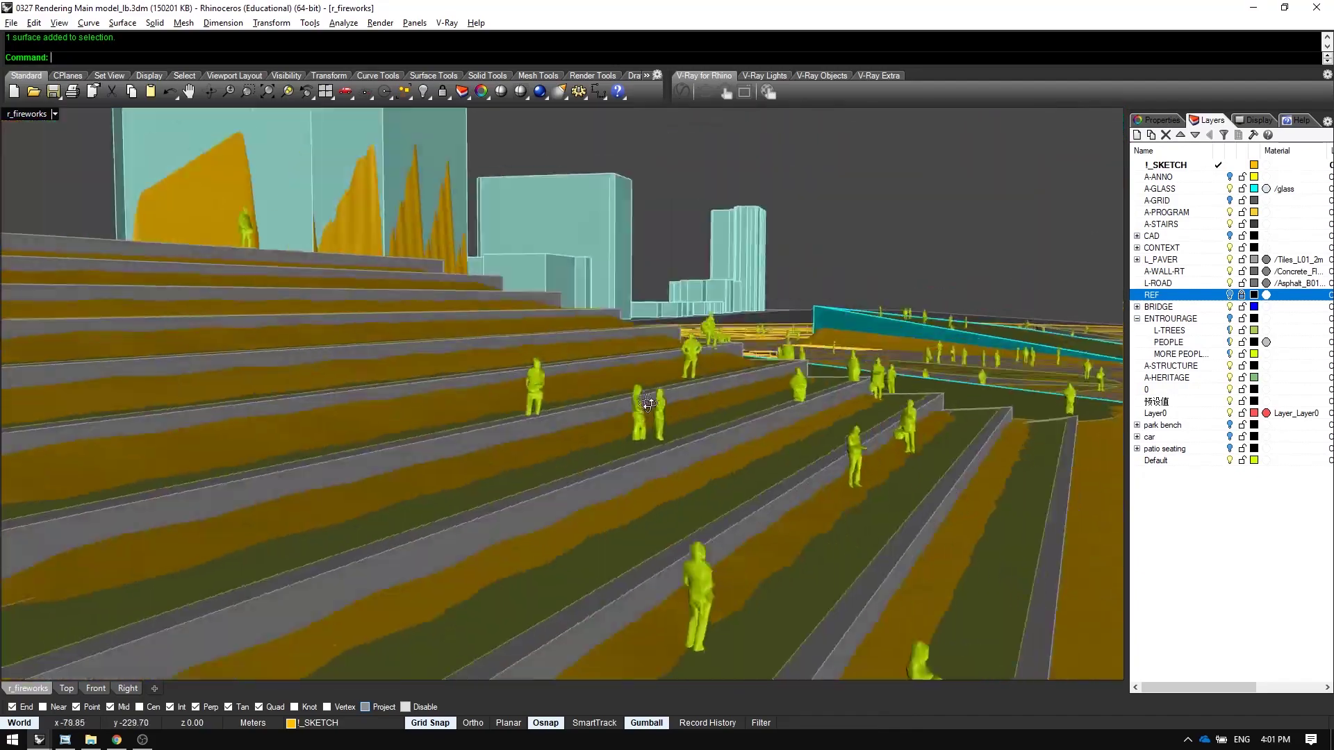
{"action": "key", "text": "Home"}
{"action": "key", "text": "Home"}
{"action": "key", "text": "Home"}
{"action": "key", "text": "Home"}
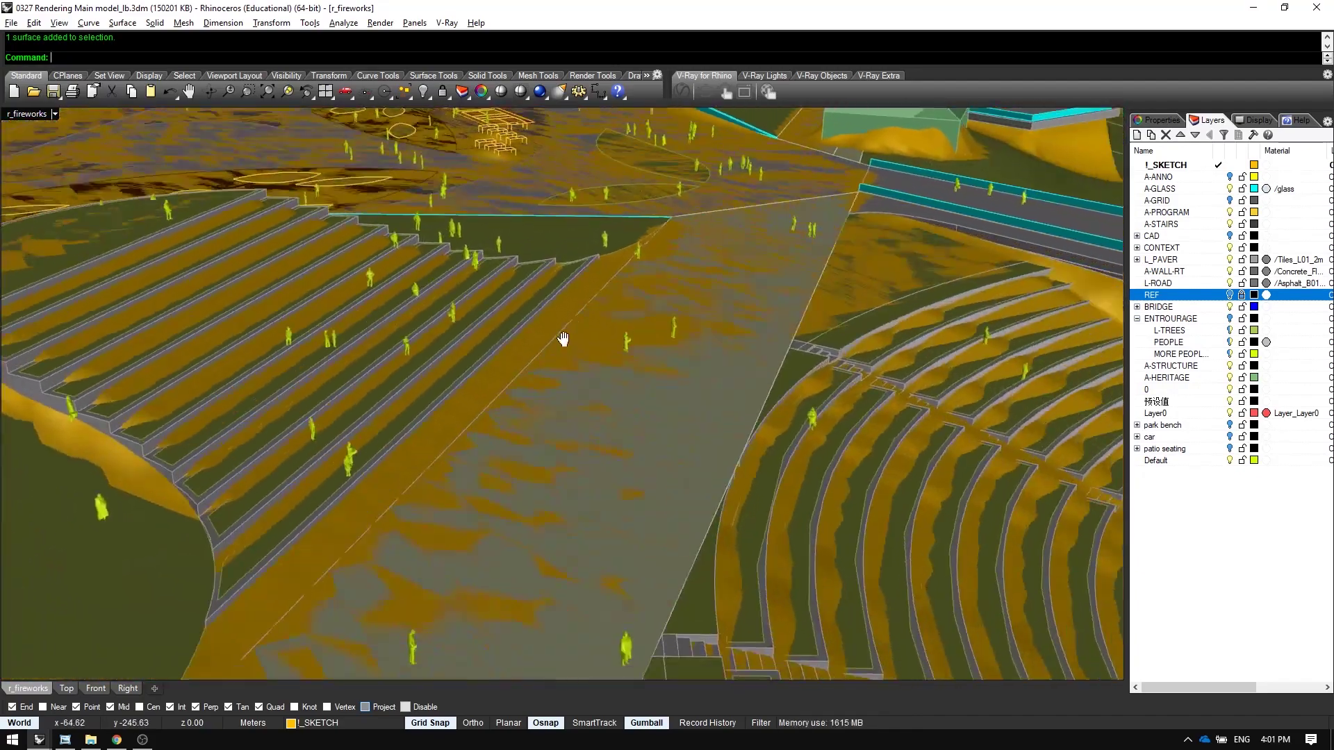
{"action": "scroll", "coordinate": [611, 417], "scroll_direction": "up", "scroll_amount": 5}
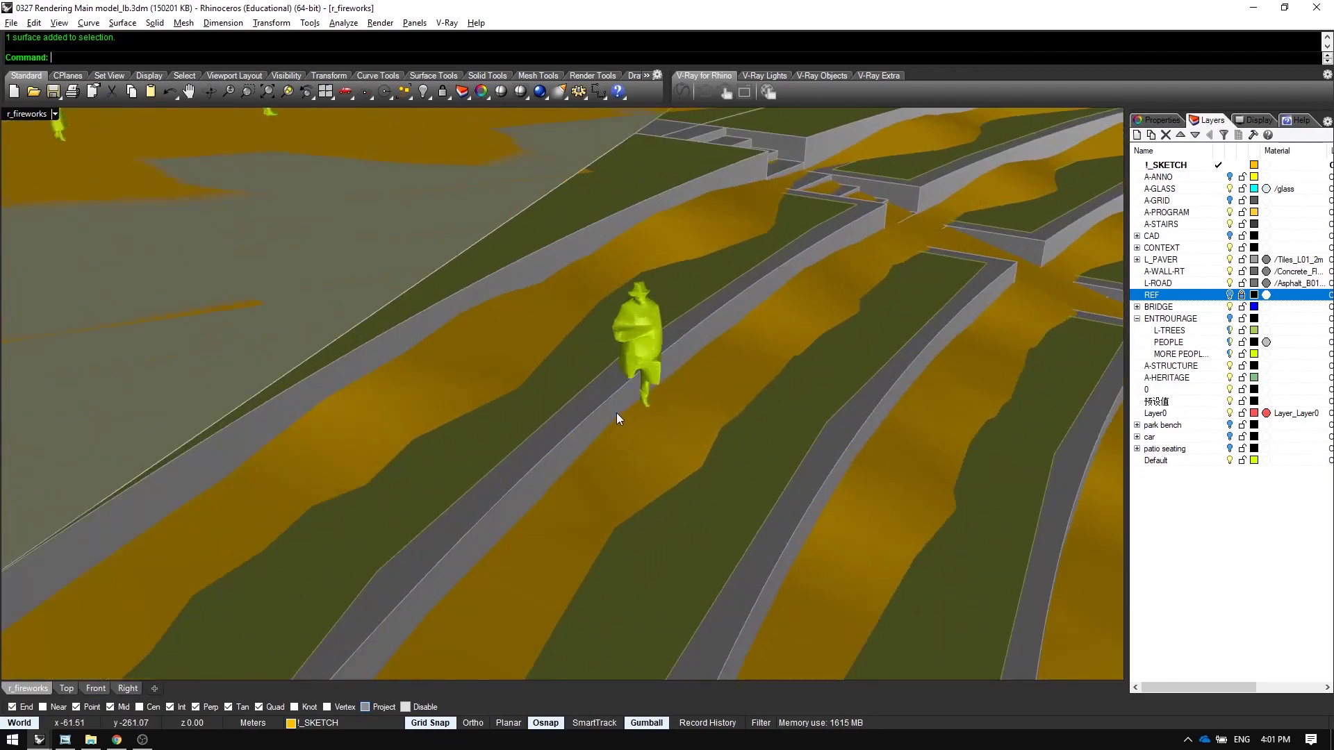
{"action": "key", "text": "Home"}
{"action": "key", "text": "Home"}
{"action": "key", "text": "Home"}
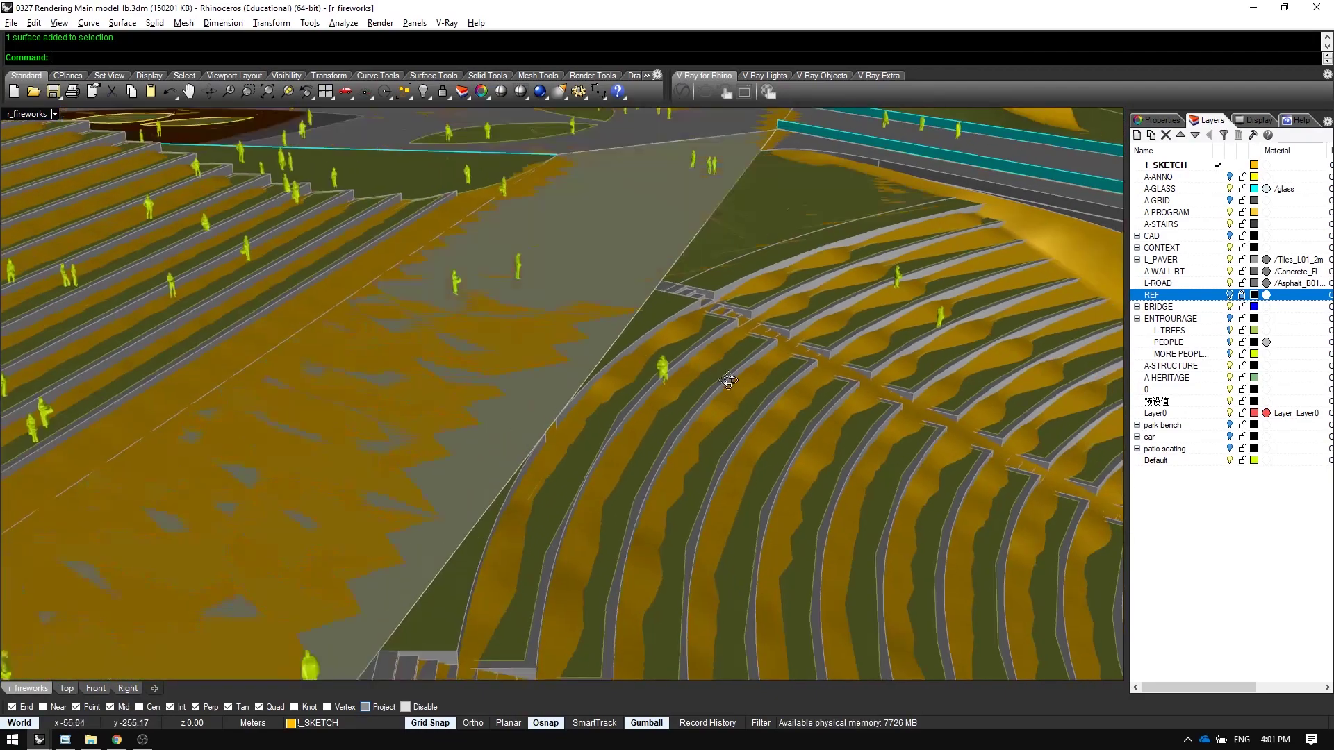
{"action": "key", "text": "Home"}
{"action": "key", "text": "Home"}
{"action": "key", "text": "Home"}
{"action": "key", "text": "Home"}
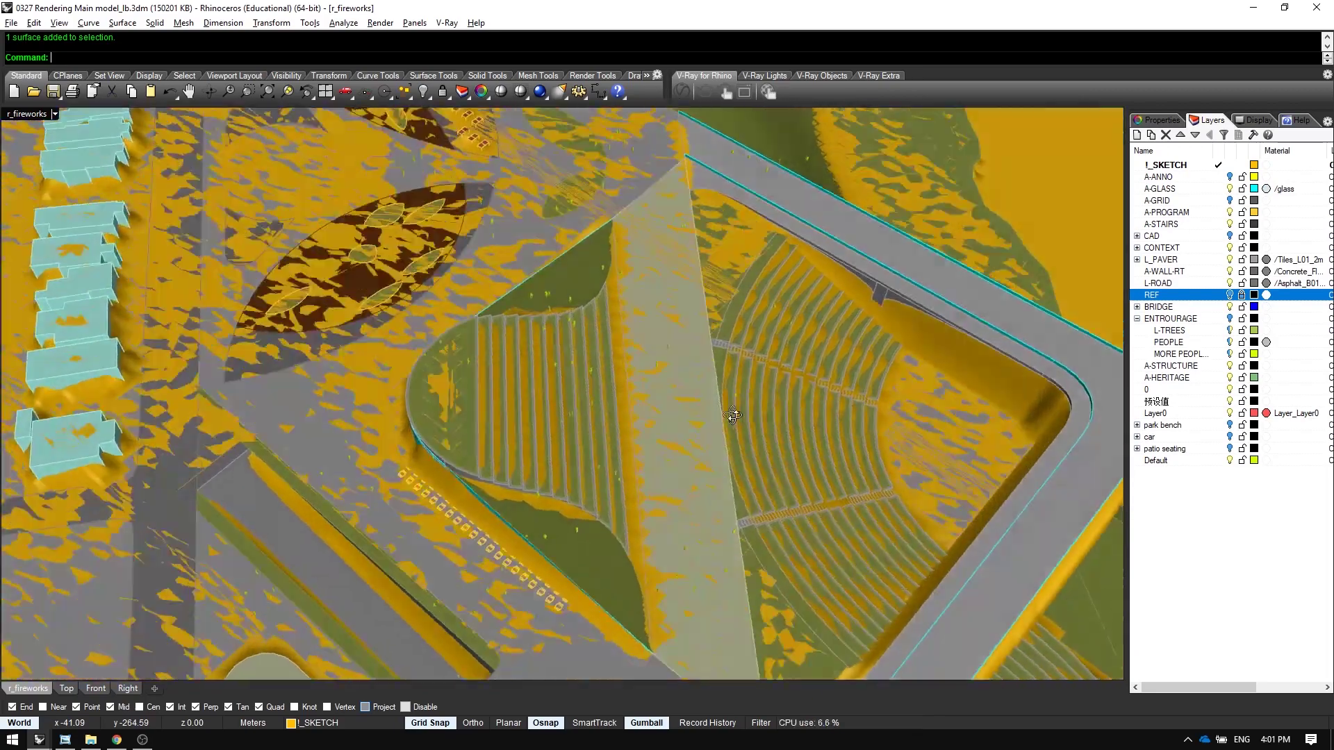
{"action": "key", "text": "Home"}
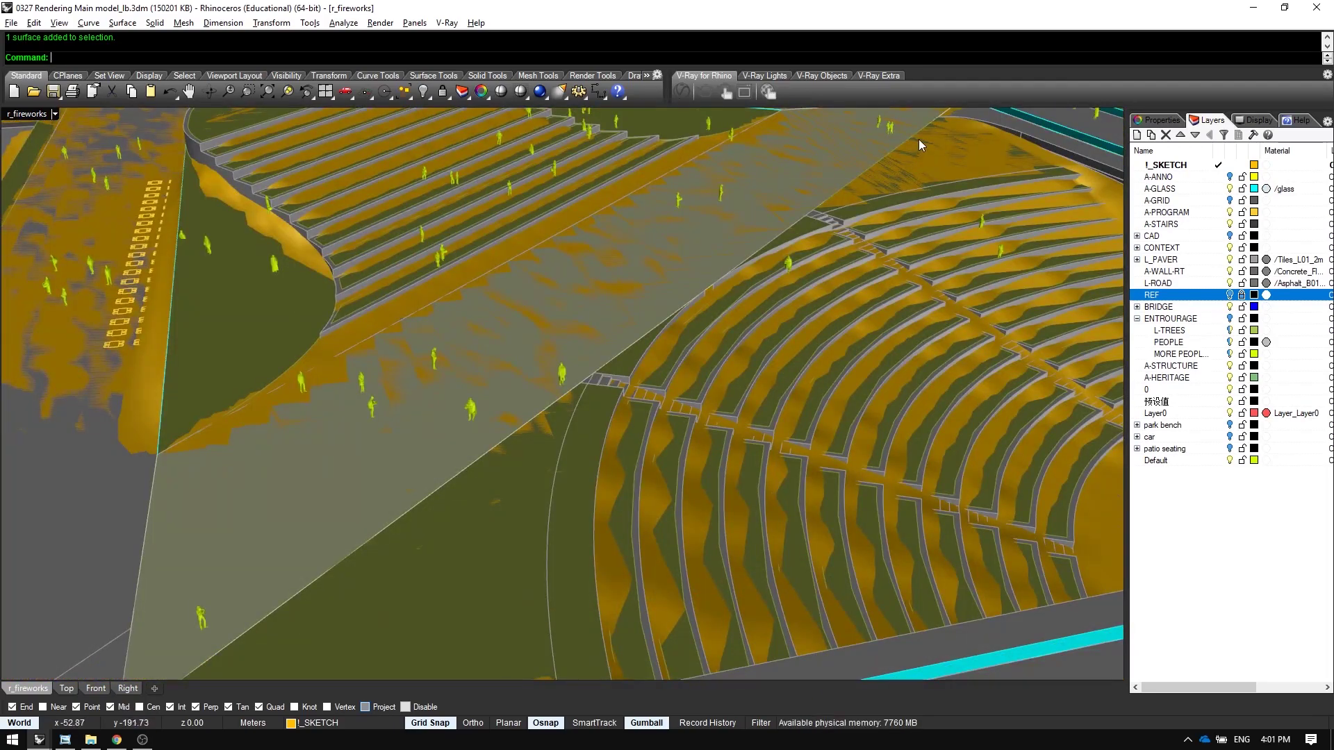
- Undo the dropping of the people and delete the coarse draped surface
{"action": "key", "text": "ctrl+z"}
{"action": "scroll", "coordinate": [844, 268], "scroll_direction": "down", "scroll_amount": 10}
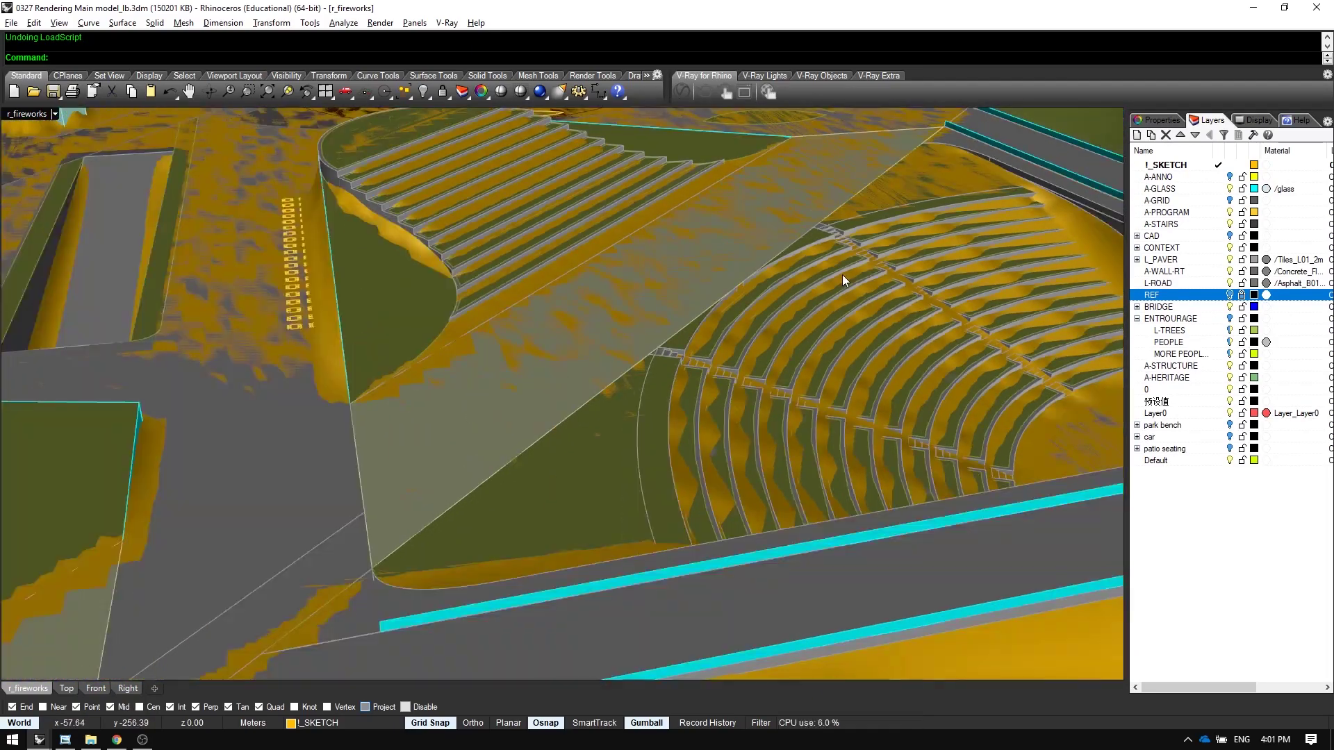
{"action": "right_click_drag", "start_coordinate": [843, 268], "coordinate": [713, 464], "text": "shift"}
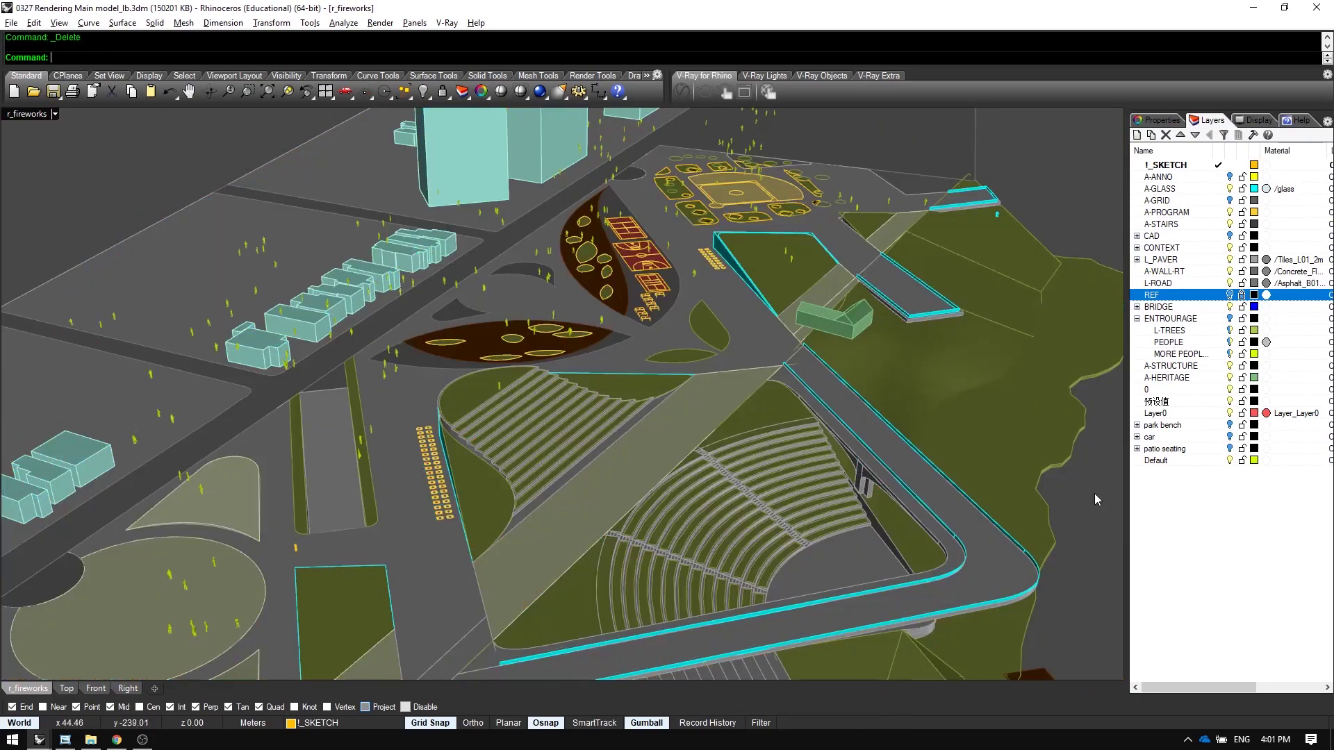
- Select all the people meshes floating above the site and hide them
{"action": "key", "text": "ctrl+m"}
{"action": "right_click_drag", "start_coordinate": [799, 250], "coordinate": [739, 164]}
{"action": "scroll", "coordinate": [869, 249], "scroll_direction": "down", "scroll_amount": 9}
{"action": "left_click_drag", "start_coordinate": [739, 164], "coordinate": [987, 222]}
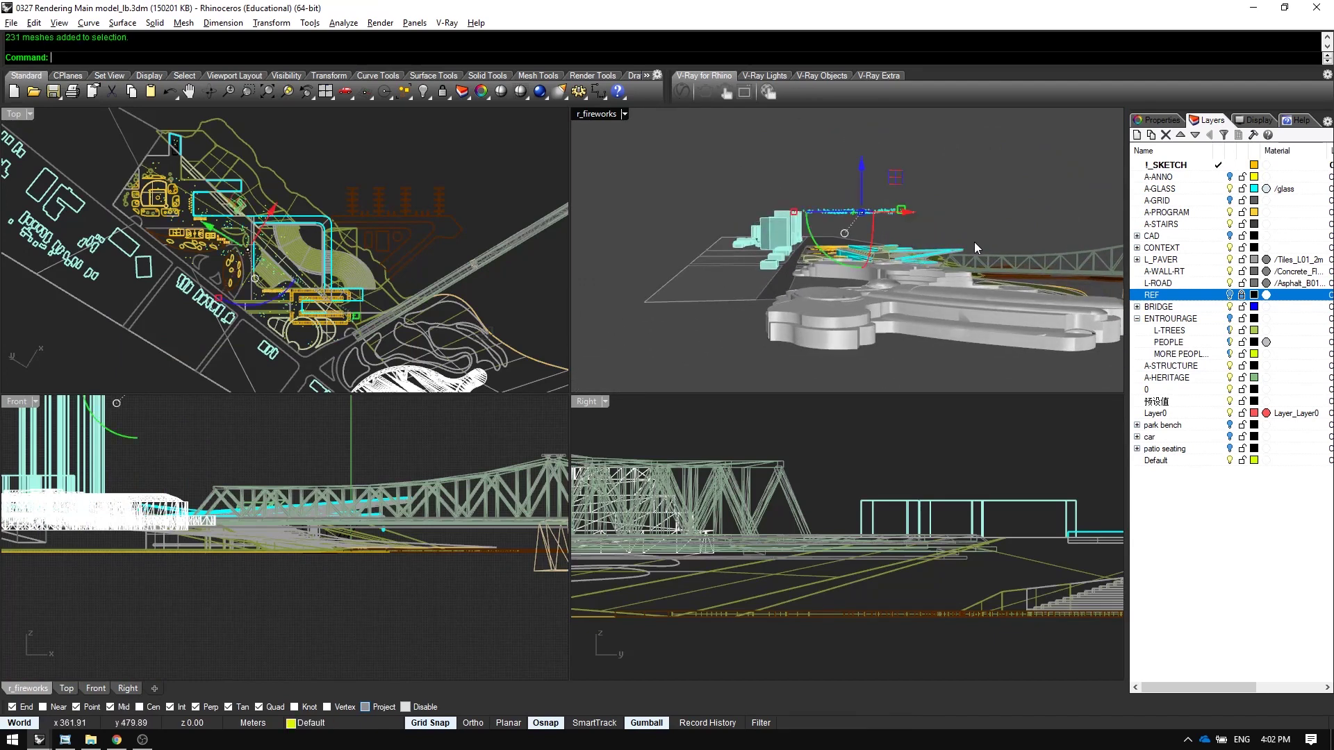
{"action": "key", "text": "ctrl+h"}
- Drape a new surface with a spacing of 1 over the park and amphitheatre area in the Top view
{"action": "left_click", "coordinate": [533, 149]}
{"action": "key", "text": "ctrl+m"}
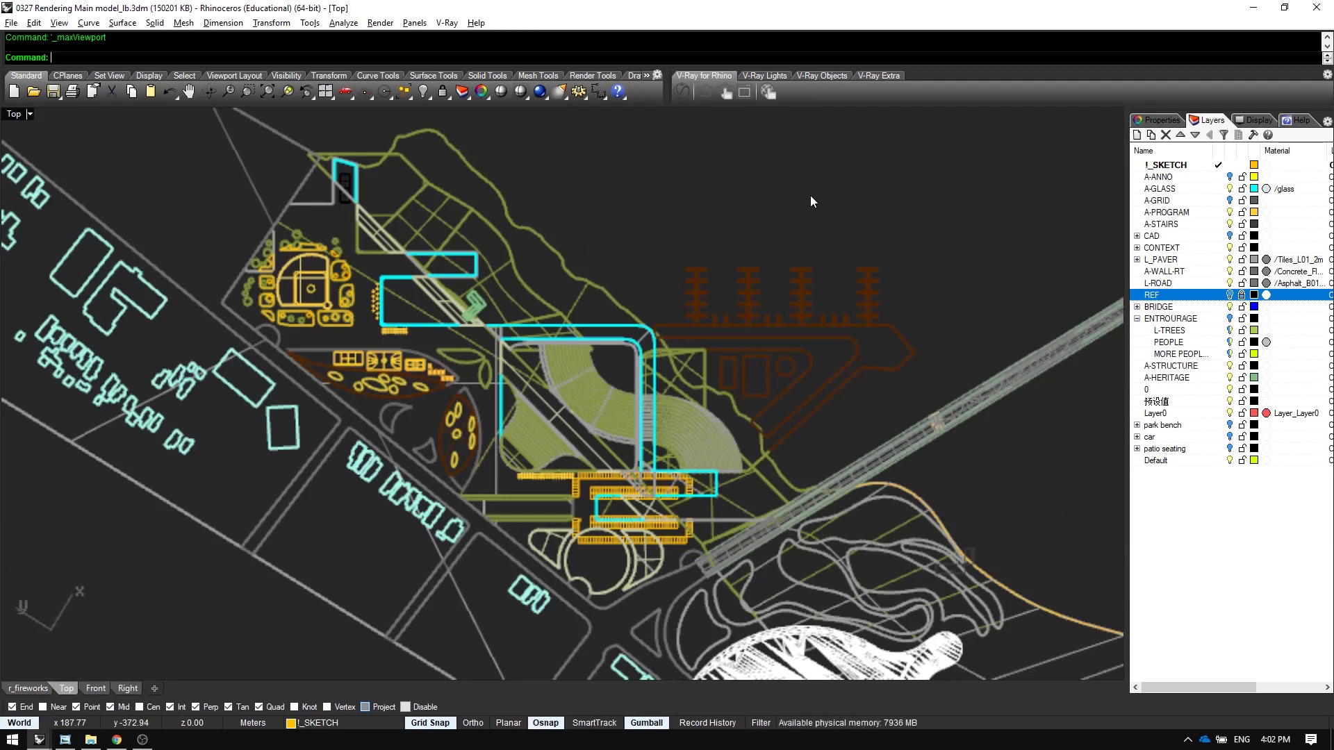
{"action": "right_click_drag", "start_coordinate": [608, 202], "coordinate": [676, 225]}
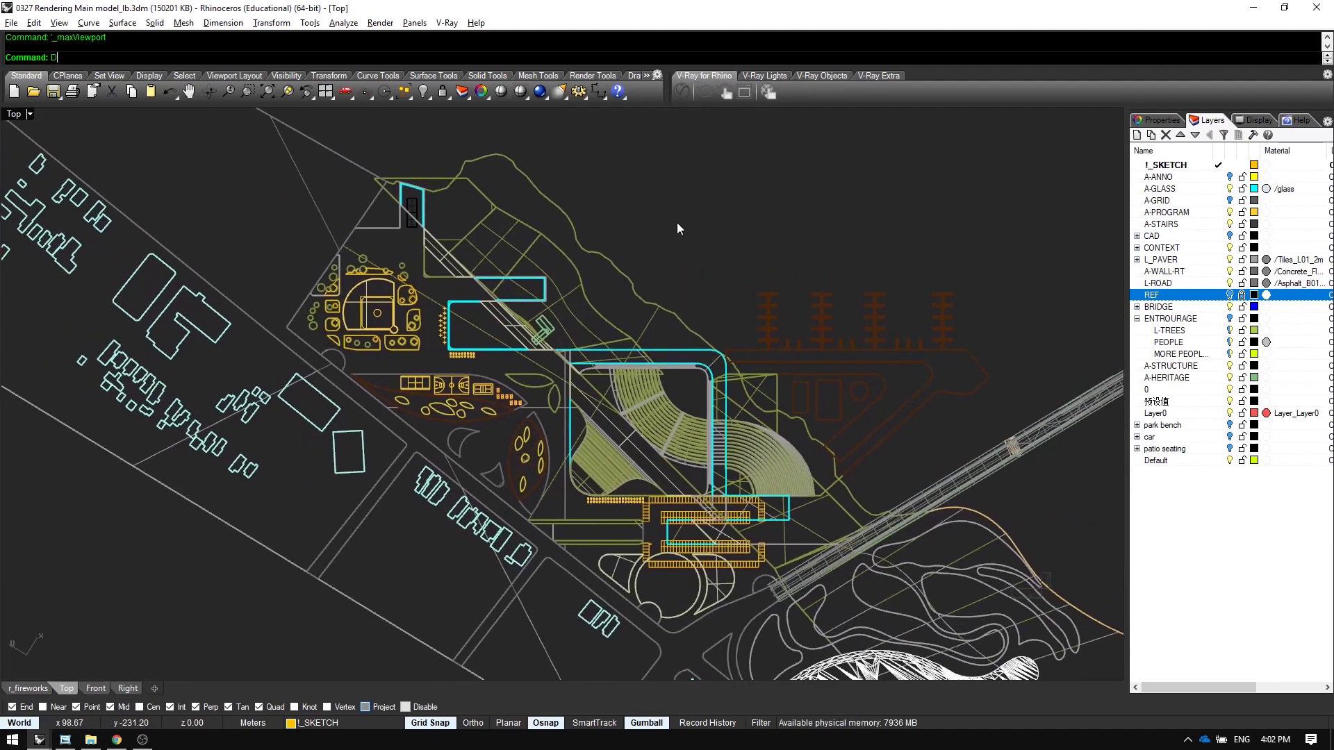
{"action": "type", "text": "Drape"}
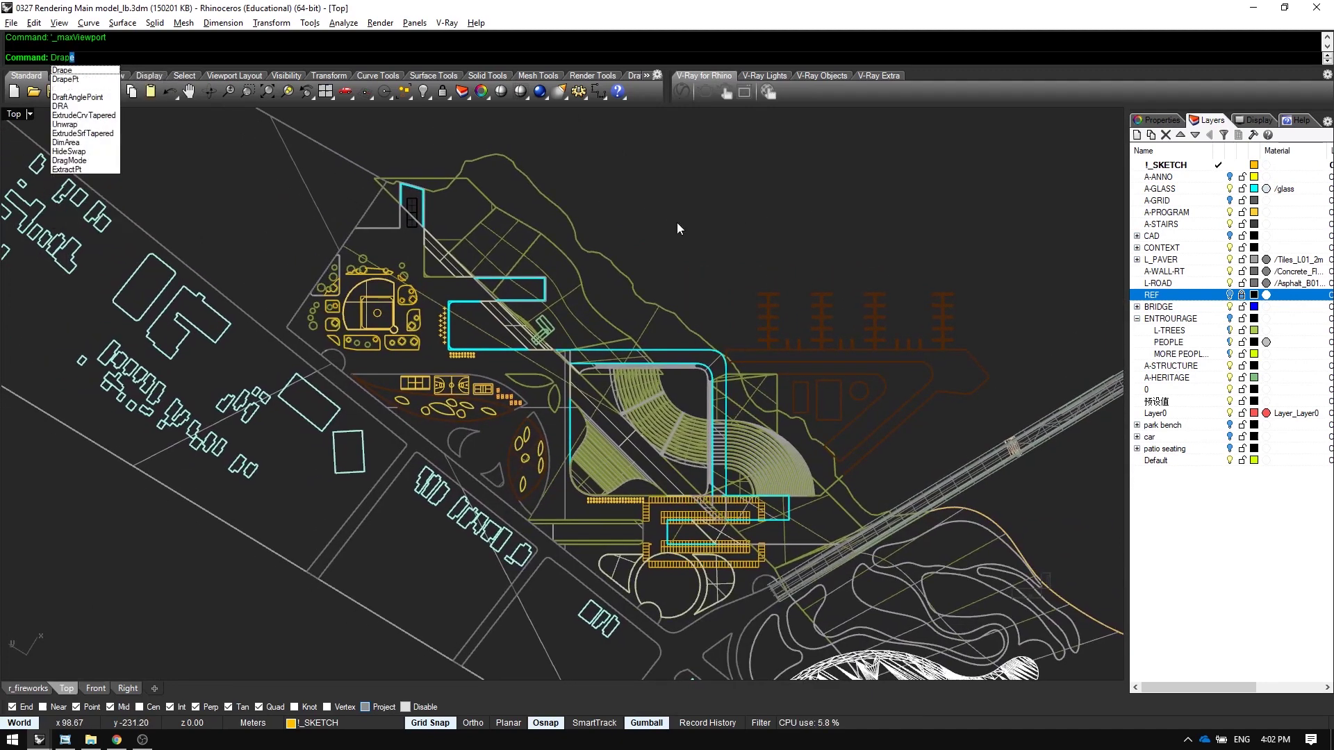
{"action": "key", "text": "Return"}
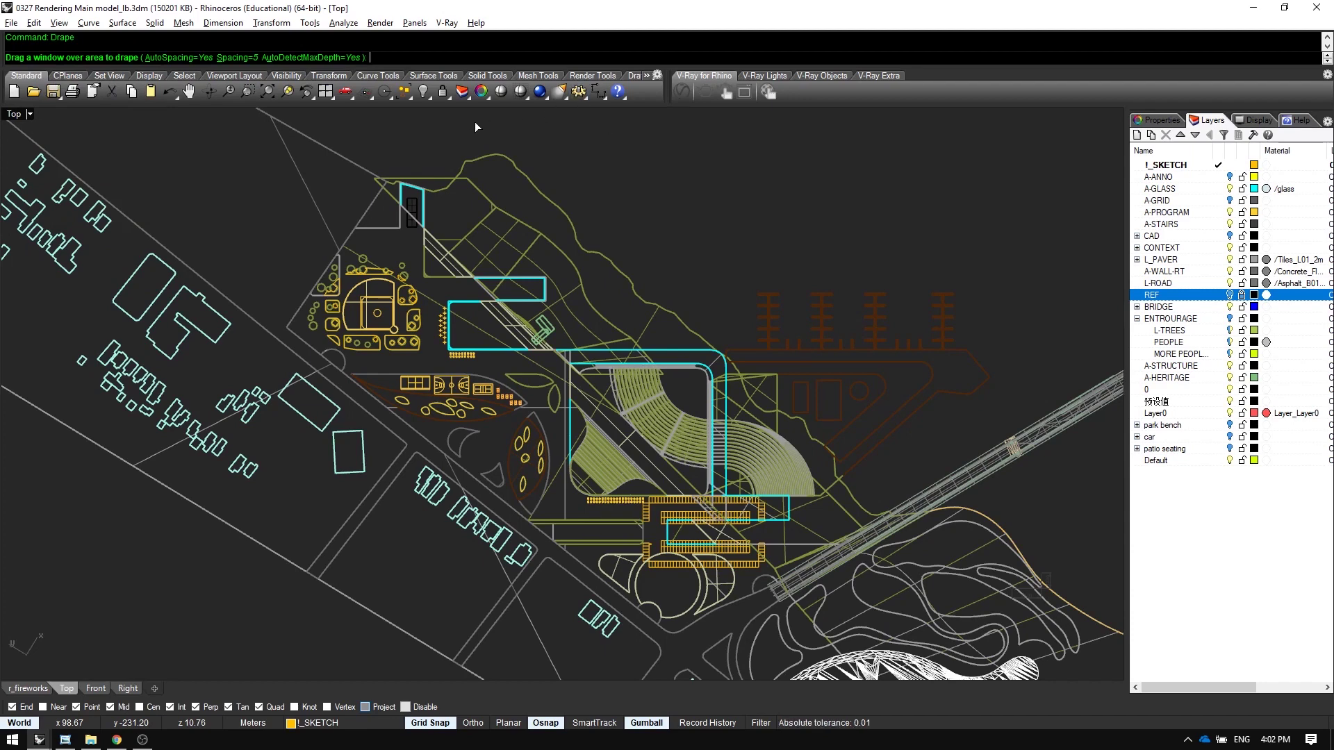
{"action": "left_click", "coordinate": [226, 60]}
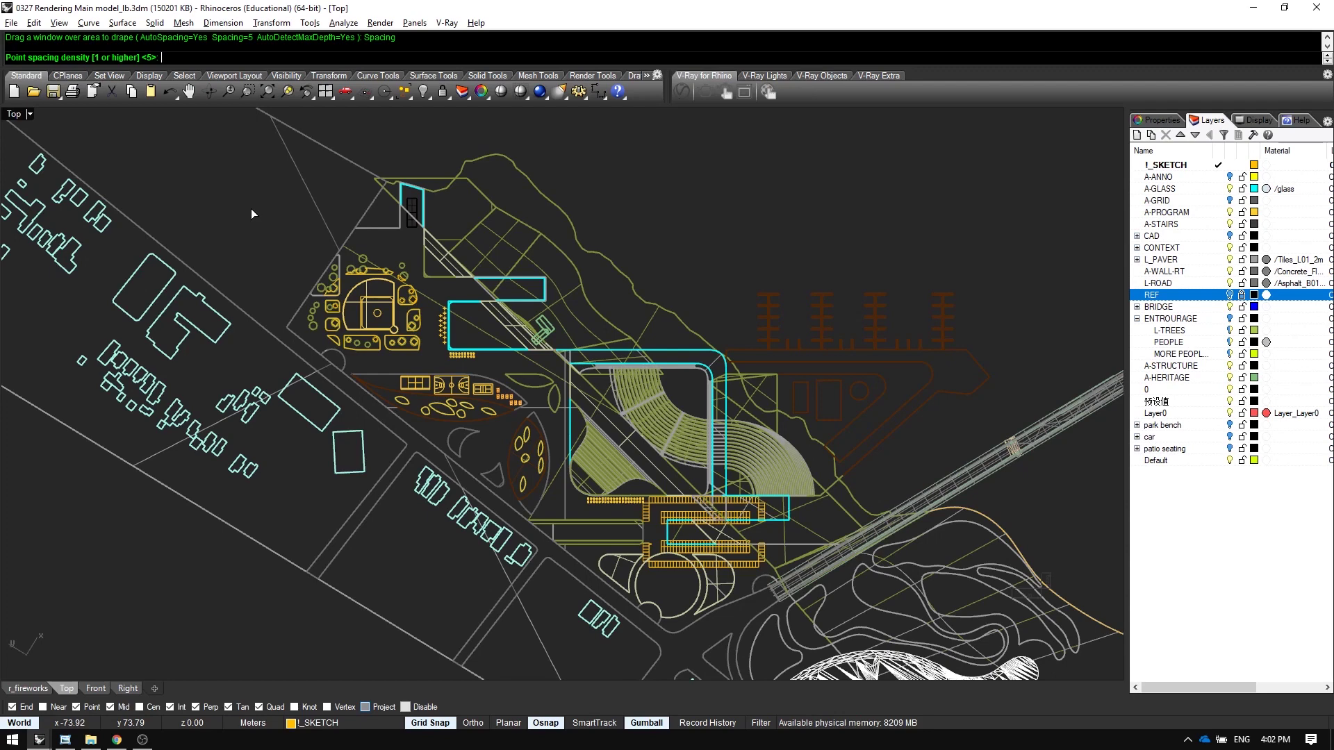
{"action": "type", "text": "1"}
{"action": "key", "text": "Return"}
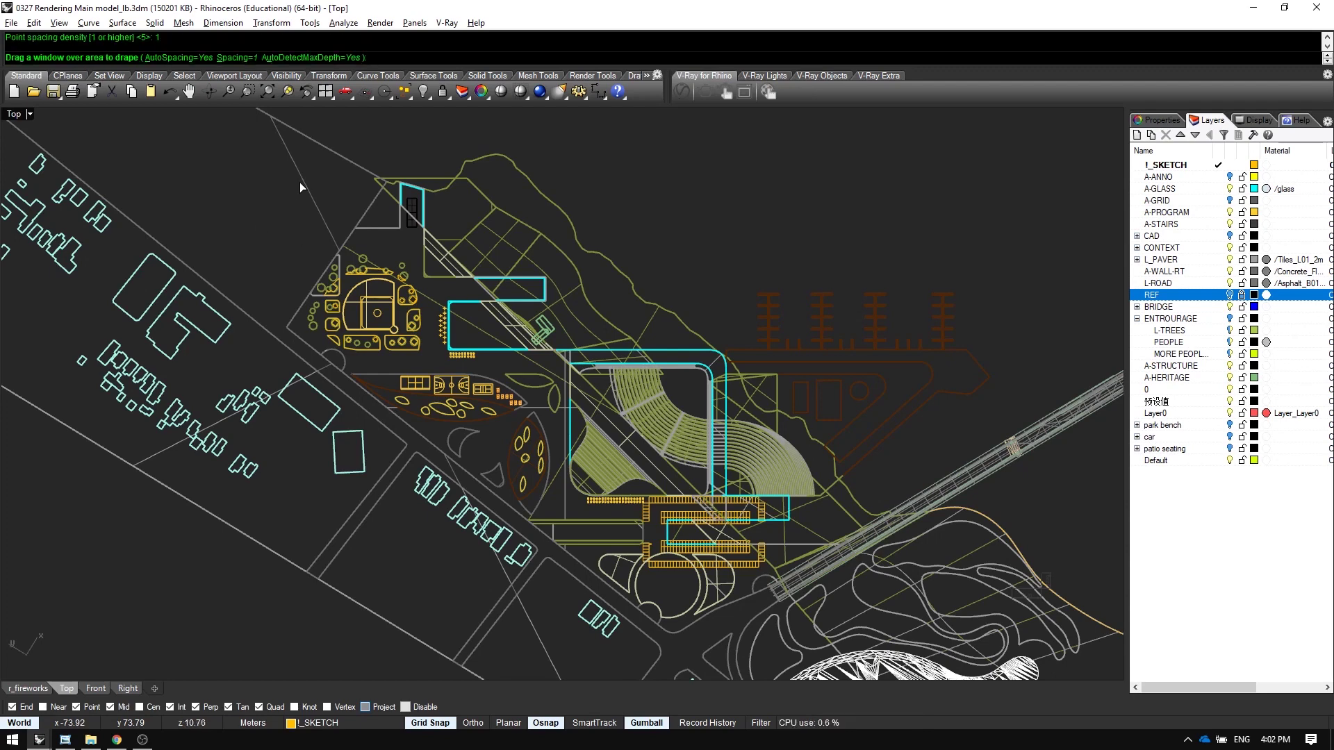
{"action": "left_click_drag", "start_coordinate": [301, 182], "coordinate": [872, 601]}
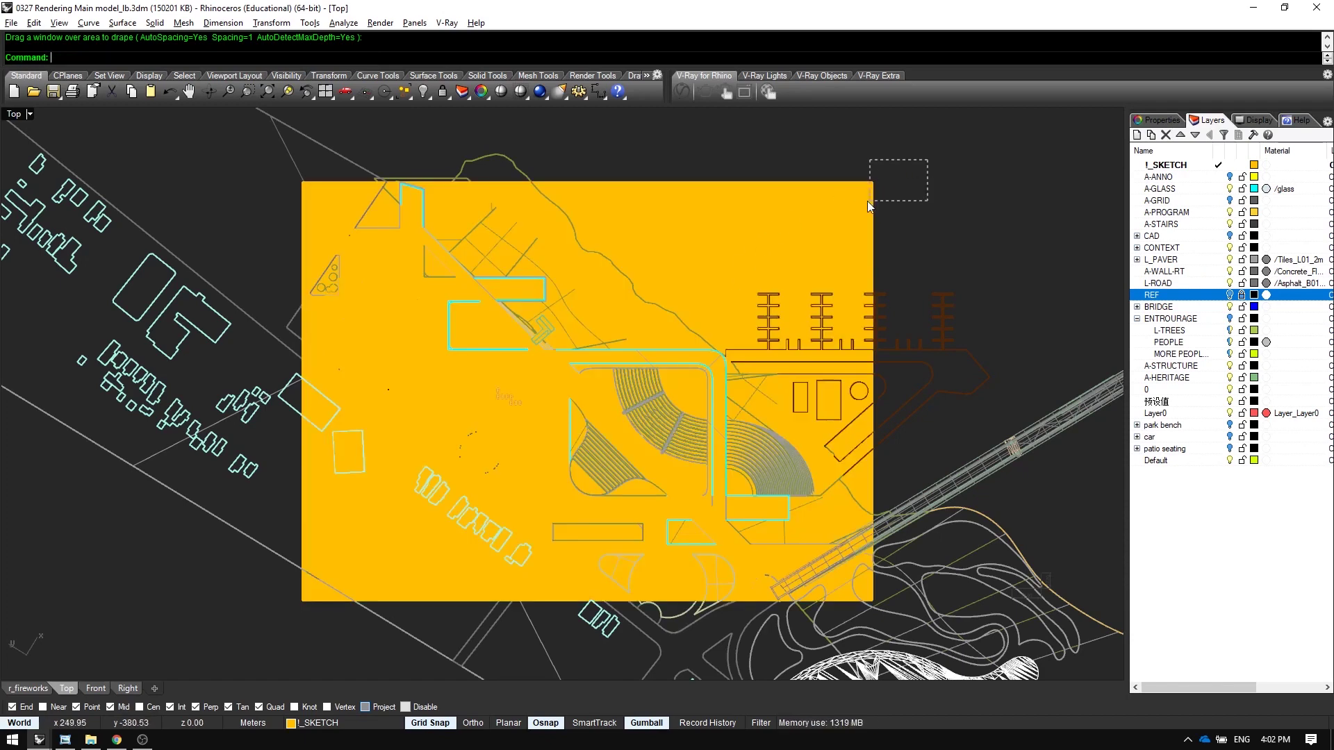
- Maximize the r_fireworks perspective view and examine how closely the selected draped surface follows the straight and curved amphitheatre steps
{"action": "left_click", "coordinate": [848, 222]}
{"action": "key", "text": "ctrl+m"}
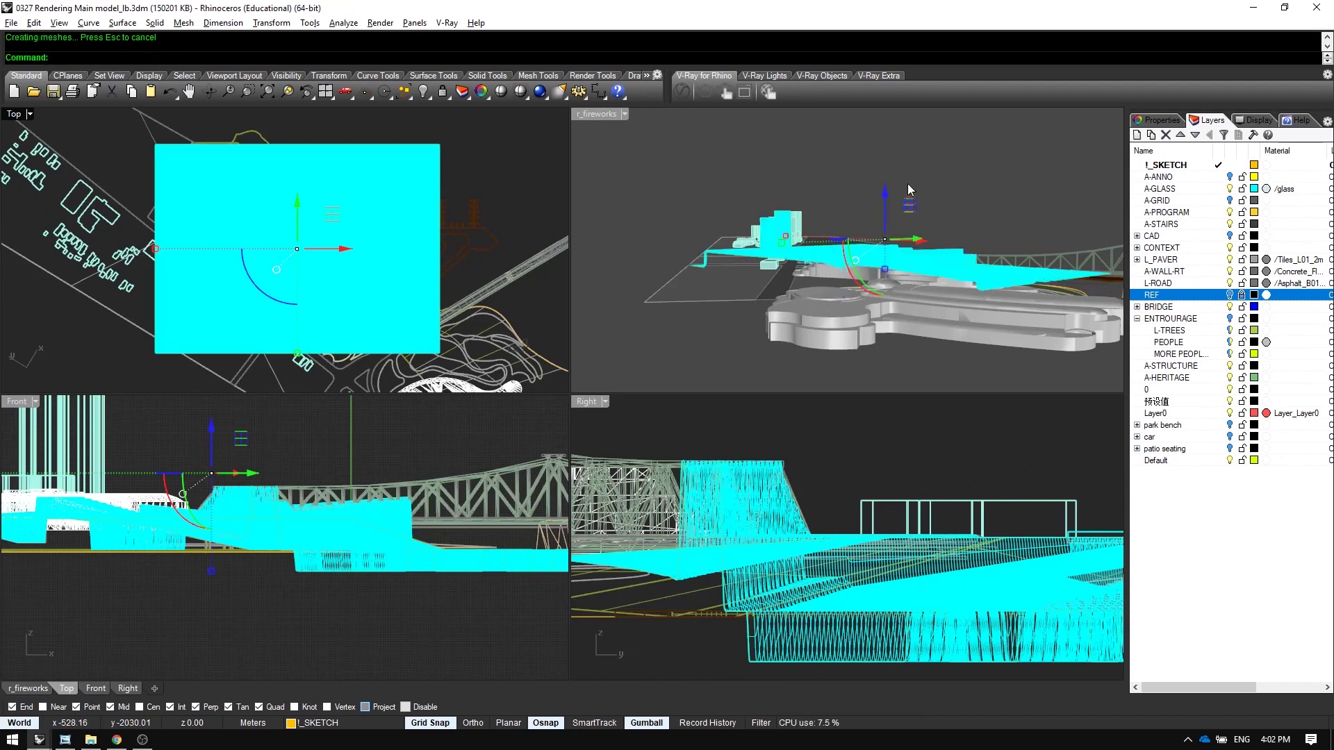
{"action": "right_click_drag", "start_coordinate": [915, 186], "coordinate": [773, 382]}
{"action": "key", "text": "ctrl+m"}
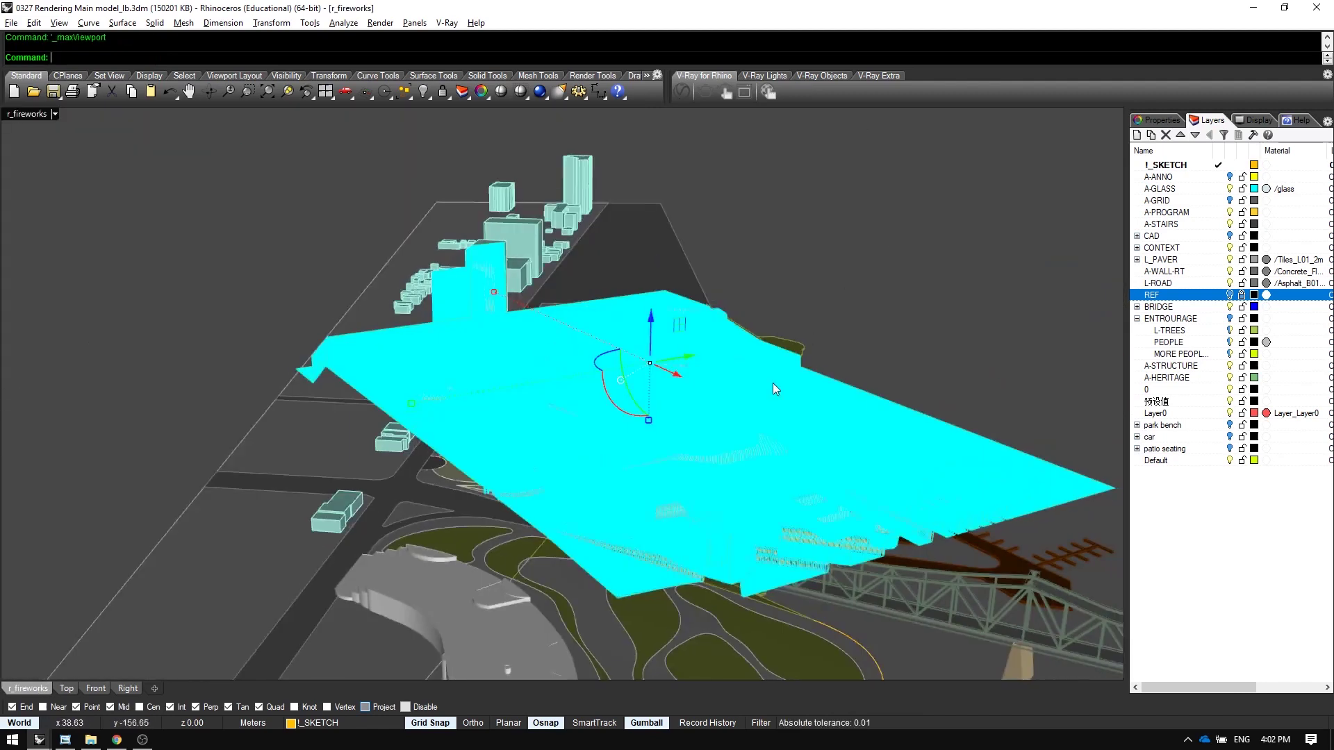
{"action": "left_click", "coordinate": [930, 332]}
{"action": "right_click_drag", "start_coordinate": [930, 332], "coordinate": [885, 455]}
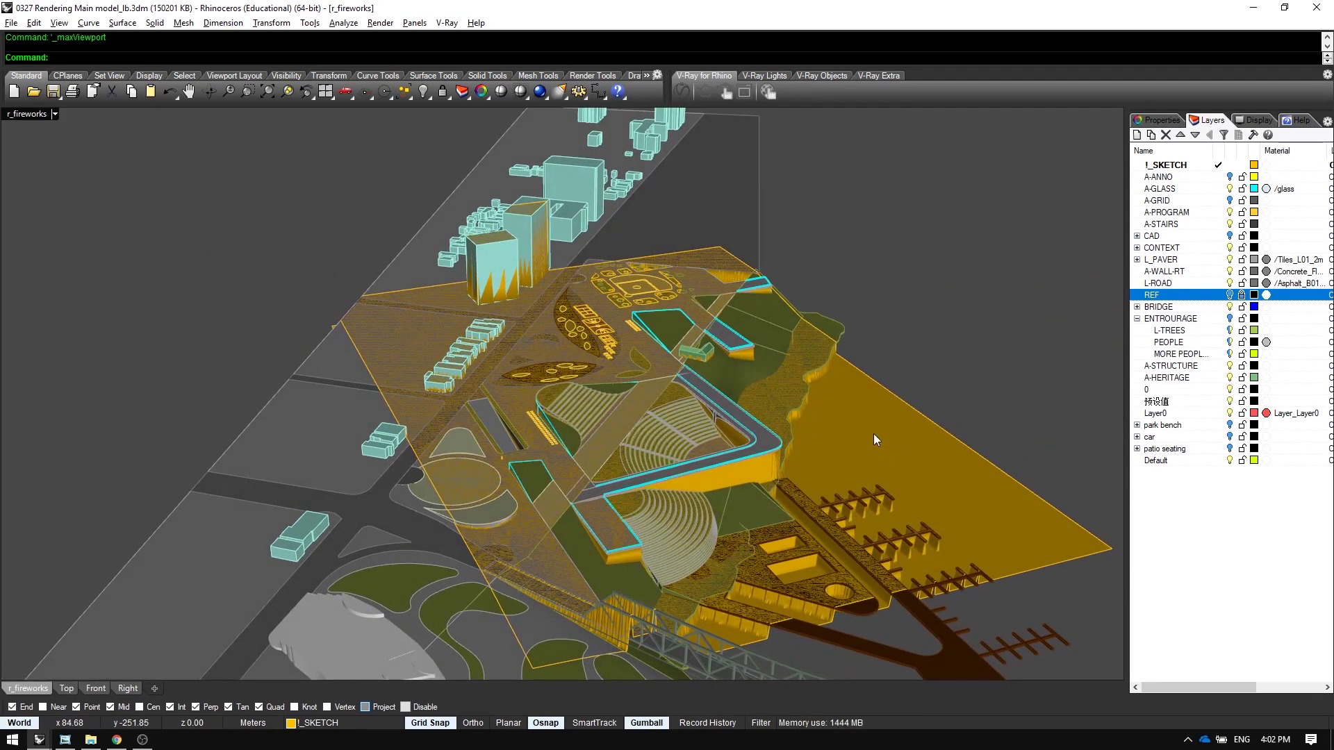
{"action": "left_click", "coordinate": [889, 420]}
{"action": "scroll", "coordinate": [690, 457], "scroll_direction": "up", "scroll_amount": 15}
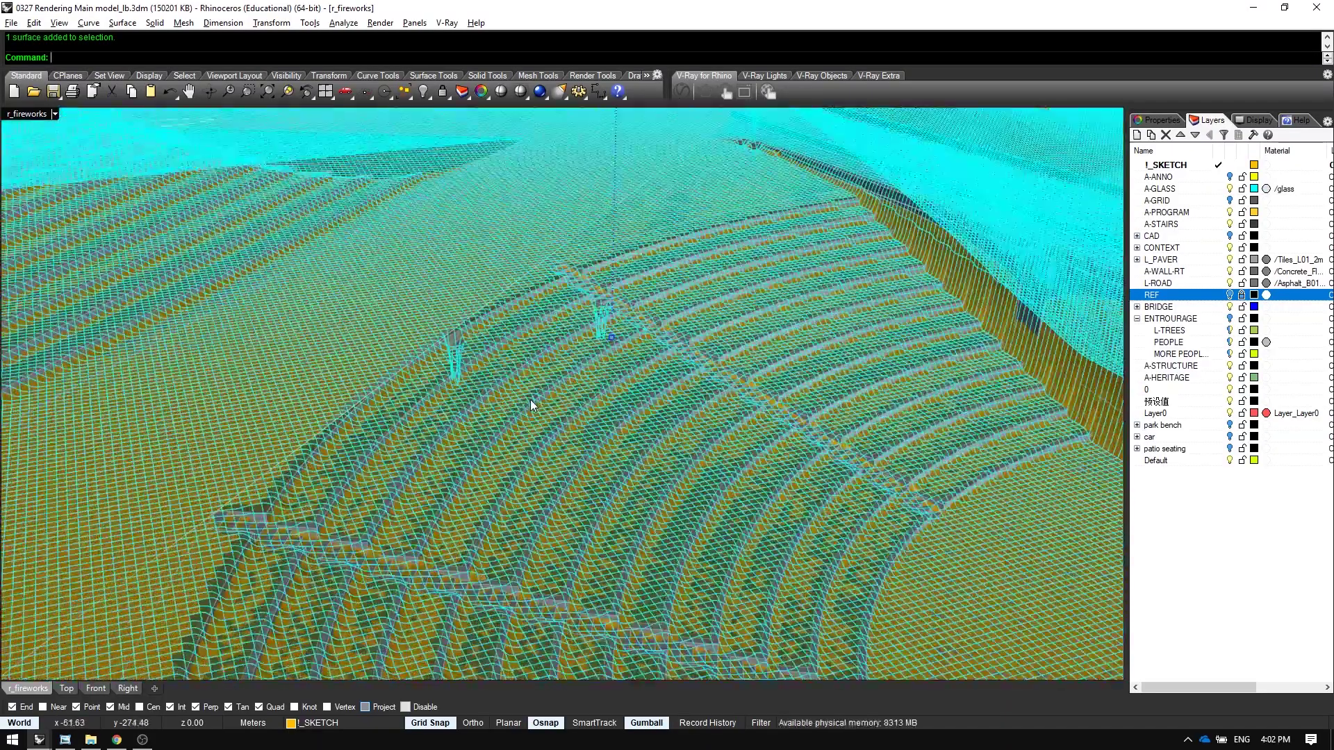
{"action": "right_click_drag", "start_coordinate": [531, 398], "coordinate": [597, 425]}
{"action": "scroll", "coordinate": [597, 425], "scroll_direction": "down", "scroll_amount": 8}
{"action": "right_click_drag", "start_coordinate": [445, 412], "coordinate": [674, 621], "text": "shift"}
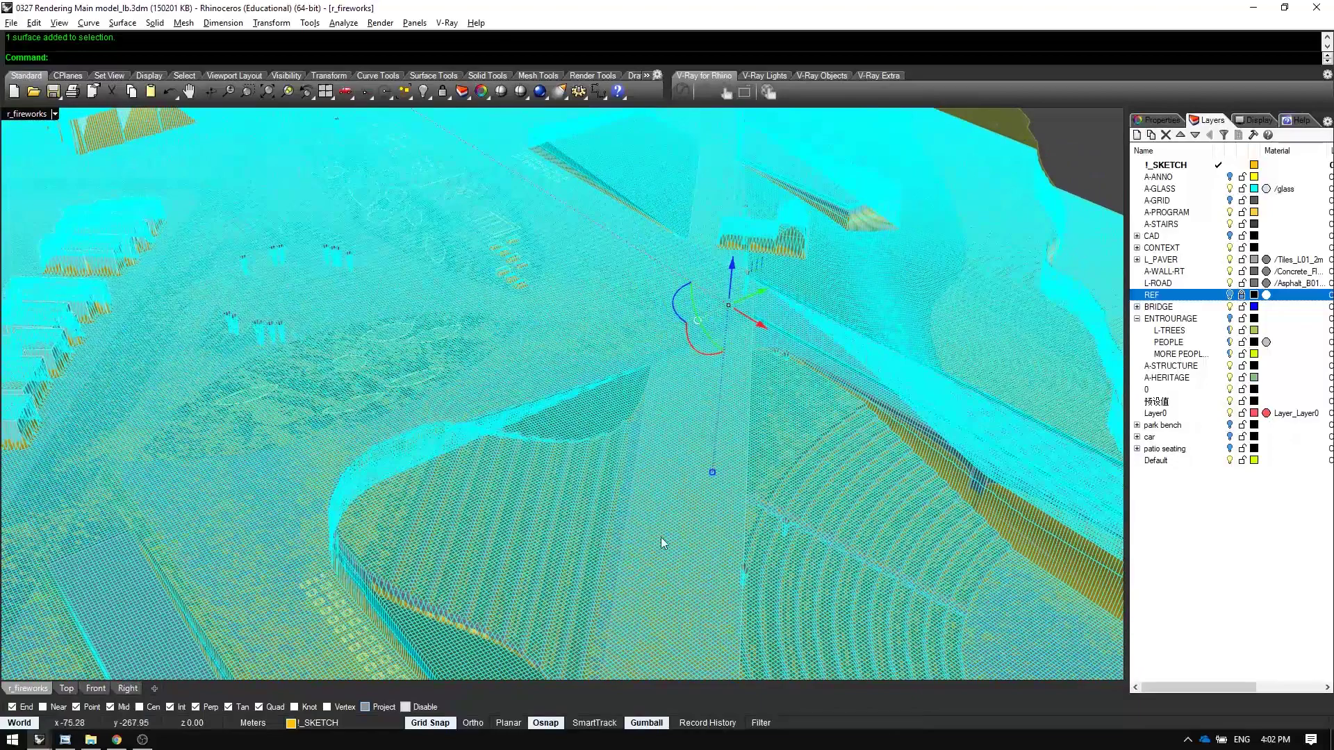
{"action": "right_click_drag", "start_coordinate": [660, 536], "coordinate": [660, 502]}
{"action": "scroll", "coordinate": [581, 550], "scroll_direction": "up", "scroll_amount": 8}
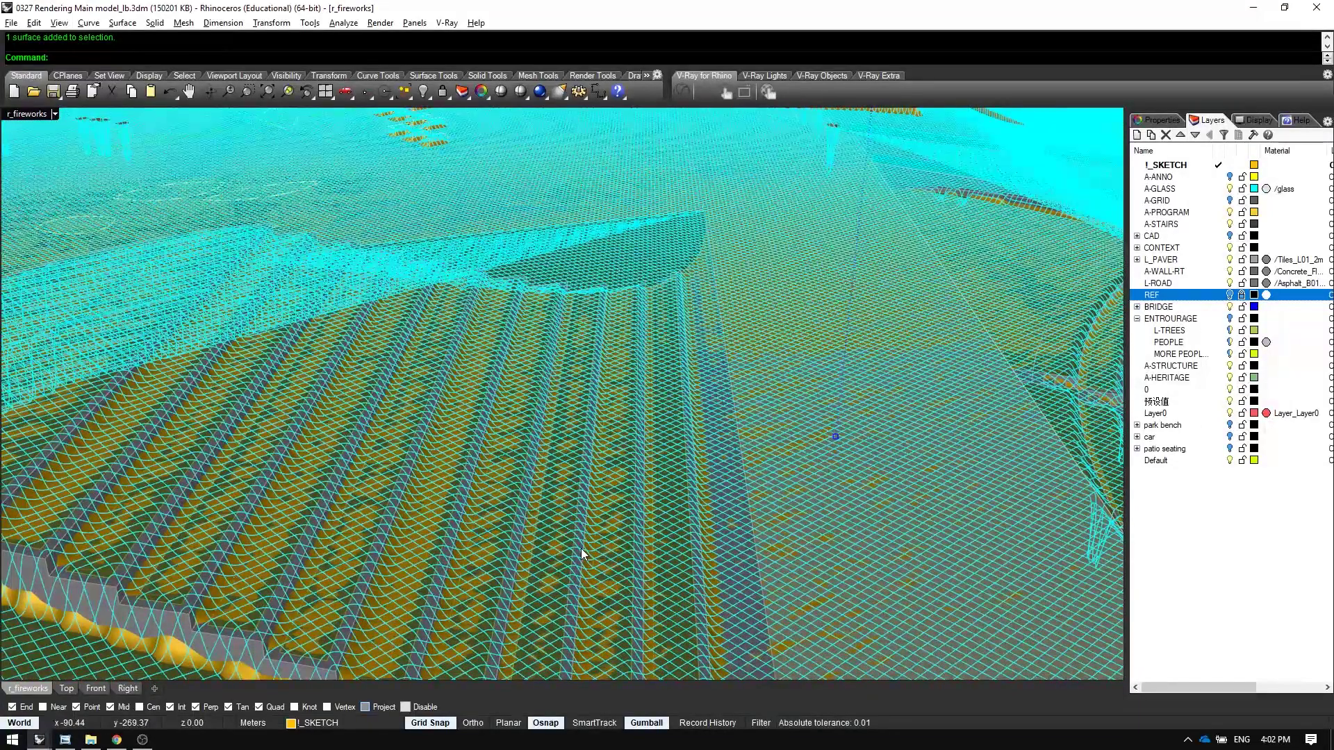
- Show all the hidden people meshes above the site with the Show command
{"action": "key", "text": "ctrl+shift+h"}
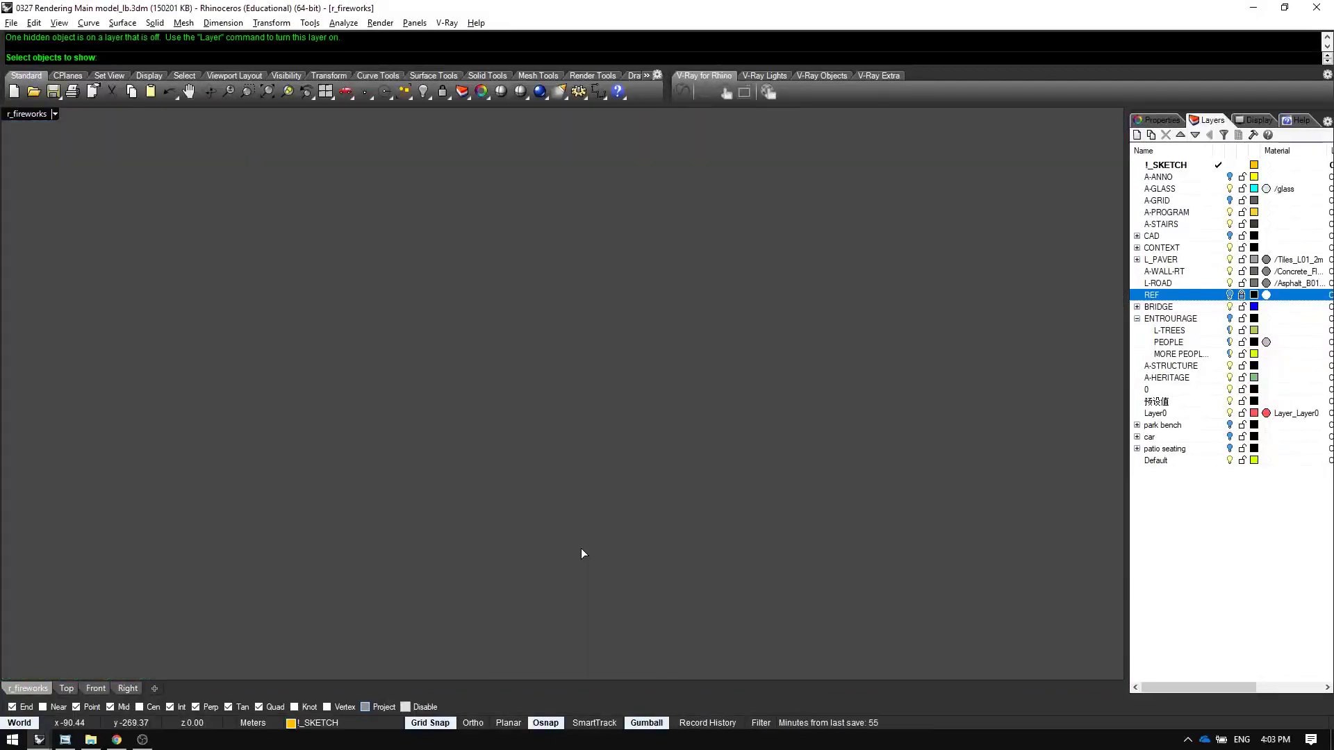
{"action": "key", "text": "Escape"}
{"action": "scroll", "coordinate": [539, 385], "scroll_direction": "down", "scroll_amount": 10}
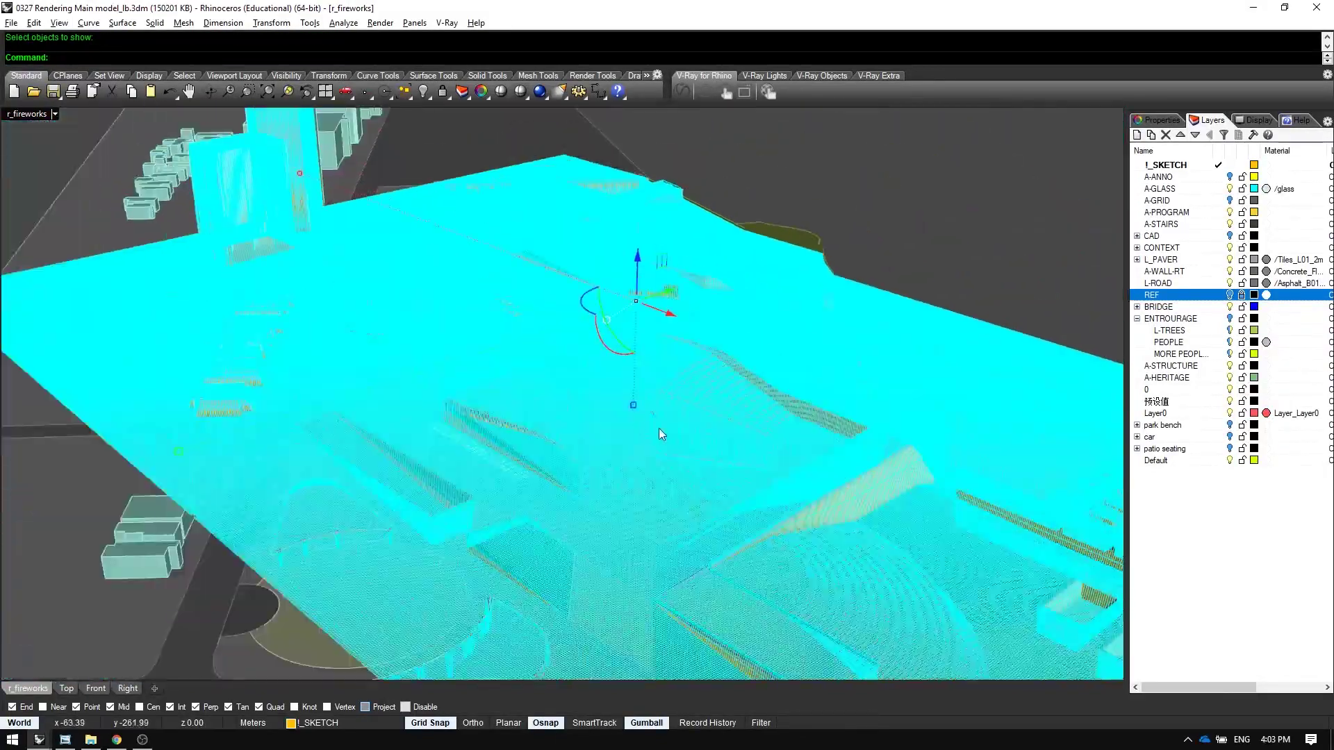
{"action": "type", "text": "Show"}
{"action": "key", "text": "Return"}
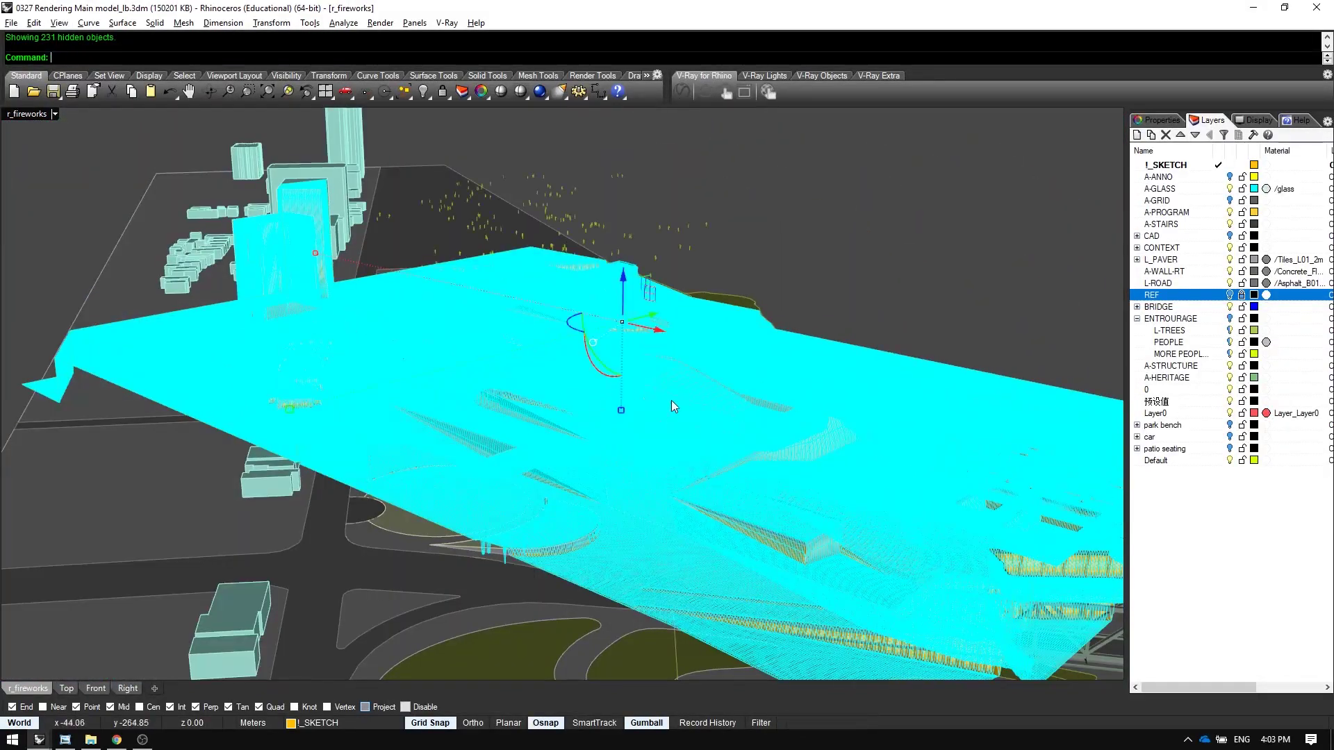
- Load the DropObjecttoSurface.rvb script and drop all the floating people onto the finer draped surface
{"action": "right_click_drag", "start_coordinate": [671, 400], "coordinate": [820, 276]}
{"action": "key", "text": "alt+Tab"}
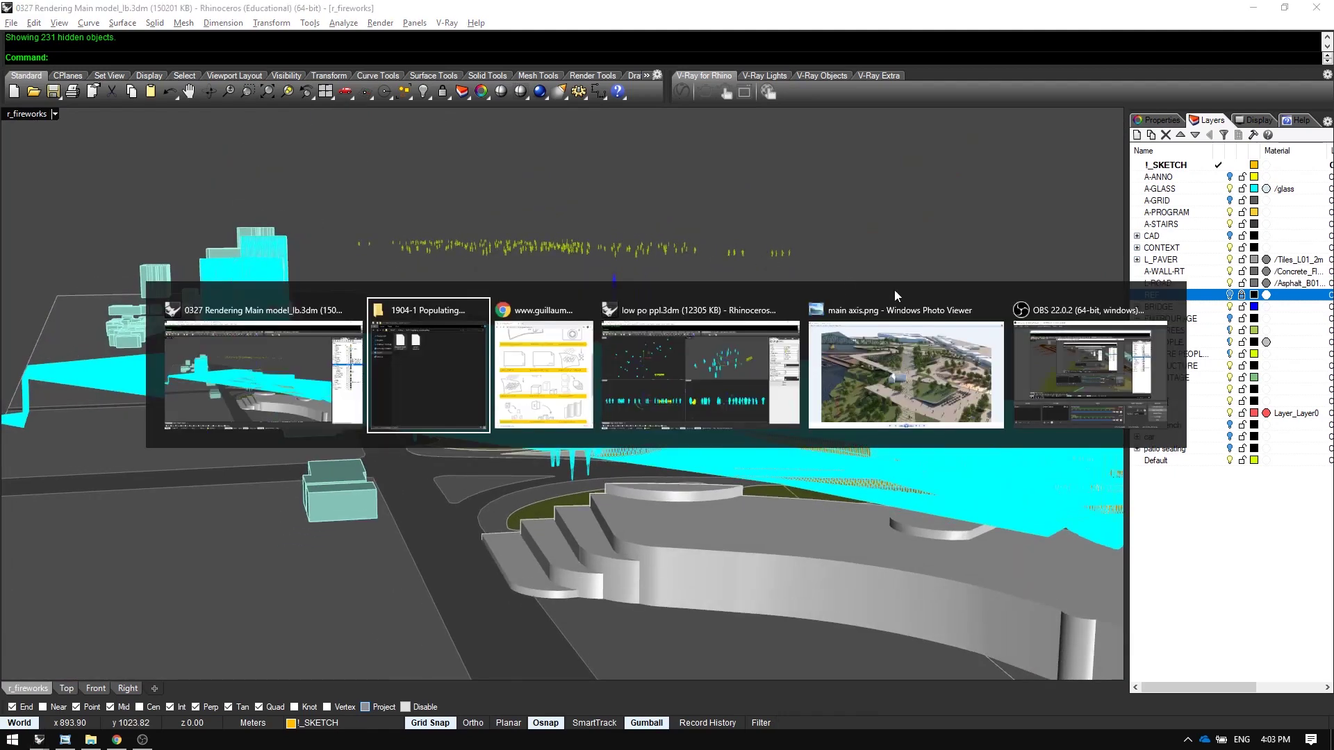
{"action": "key", "text": "alt+Tab"}
{"action": "key", "text": "alt+shift+Tab"}
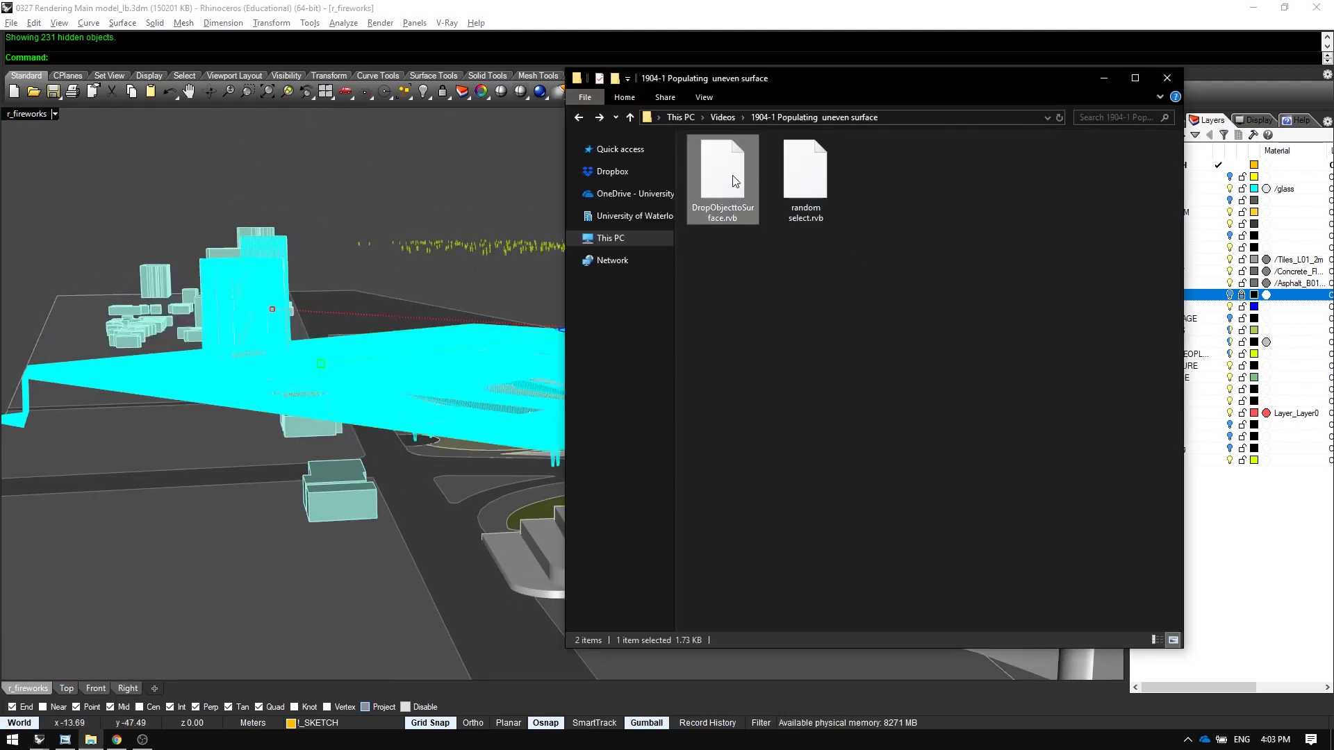
{"action": "left_click_drag", "start_coordinate": [461, 185], "coordinate": [464, 181]}
{"action": "left_click", "coordinate": [490, 197]}
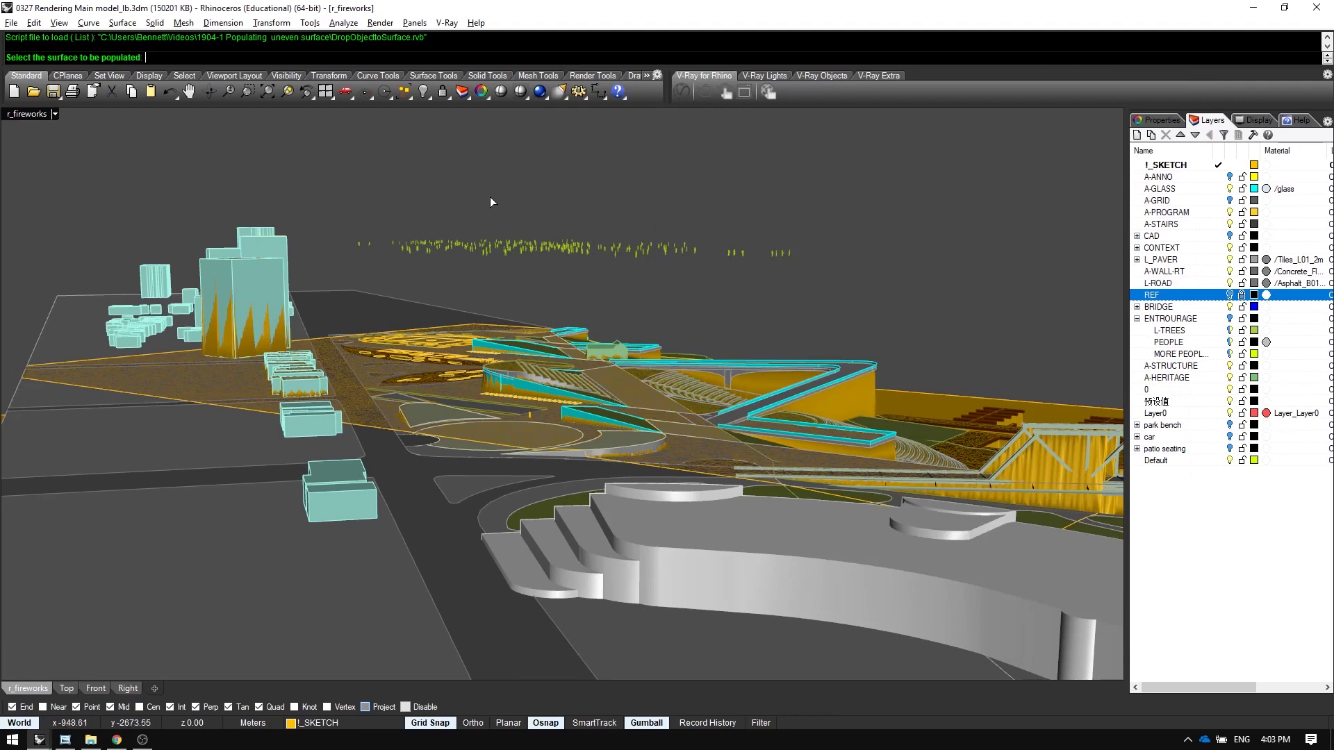
{"action": "left_click", "coordinate": [919, 392]}
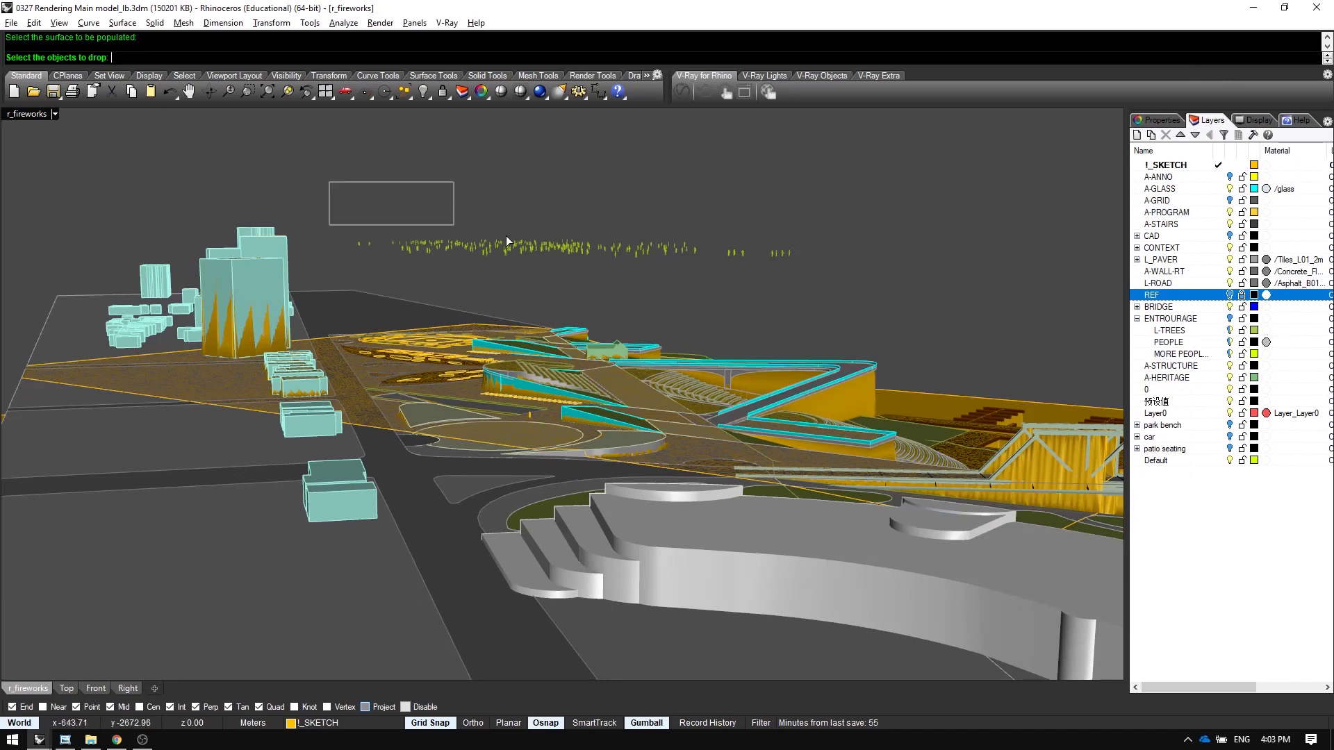
{"action": "left_click_drag", "start_coordinate": [892, 288], "coordinate": [892, 288]}
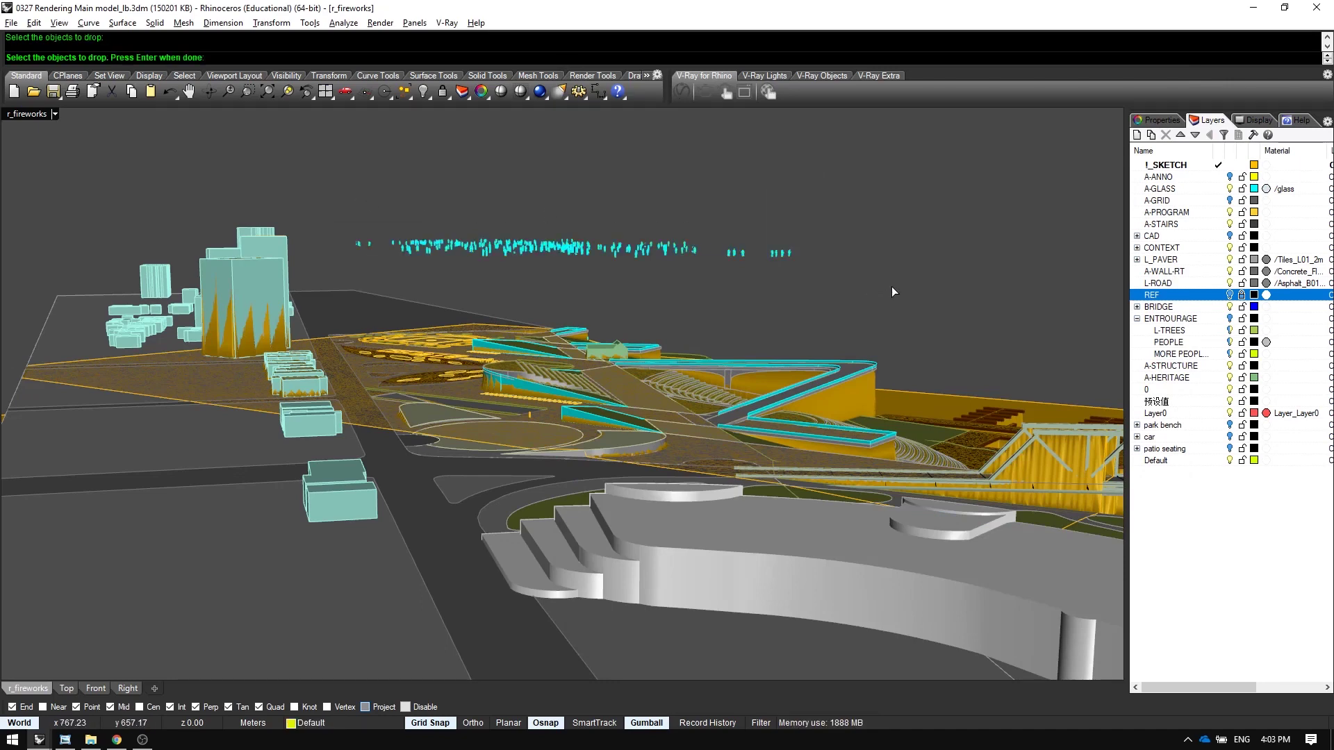
{"action": "key", "text": "Return"}
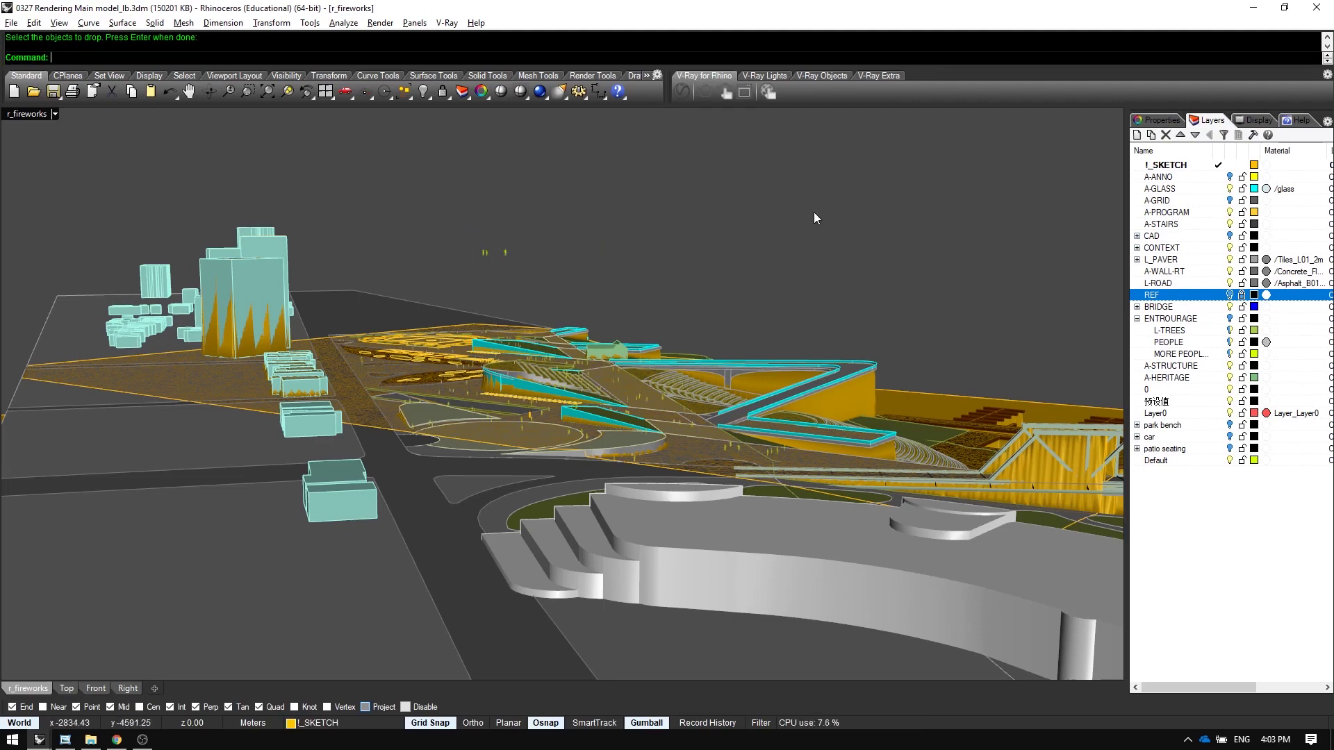
- Select the draped surface and delete it, leaving the people standing on the site
{"action": "right_click_drag", "start_coordinate": [806, 253], "coordinate": [680, 431]}
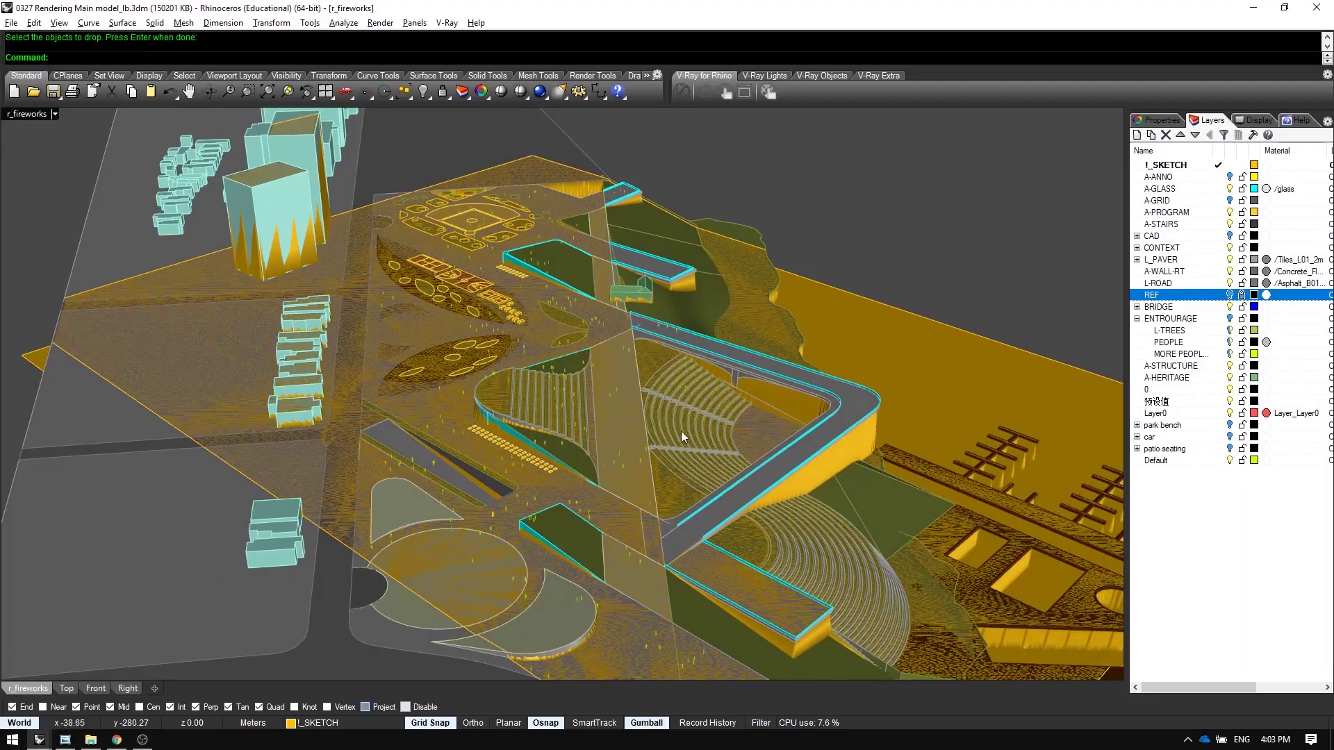
{"action": "scroll", "coordinate": [544, 530], "scroll_direction": "up", "scroll_amount": 5}
{"action": "right_click_drag", "start_coordinate": [565, 510], "coordinate": [313, 311]}
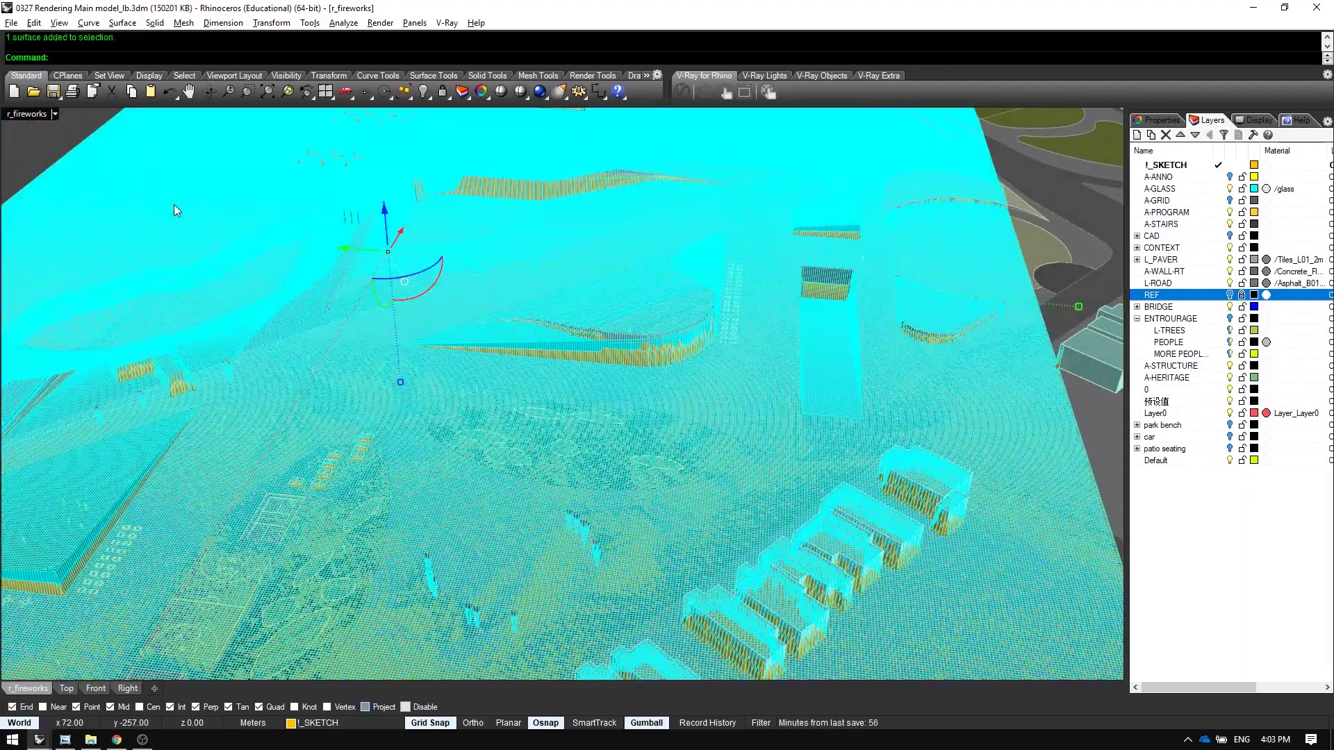
{"action": "key", "text": "Delete"}
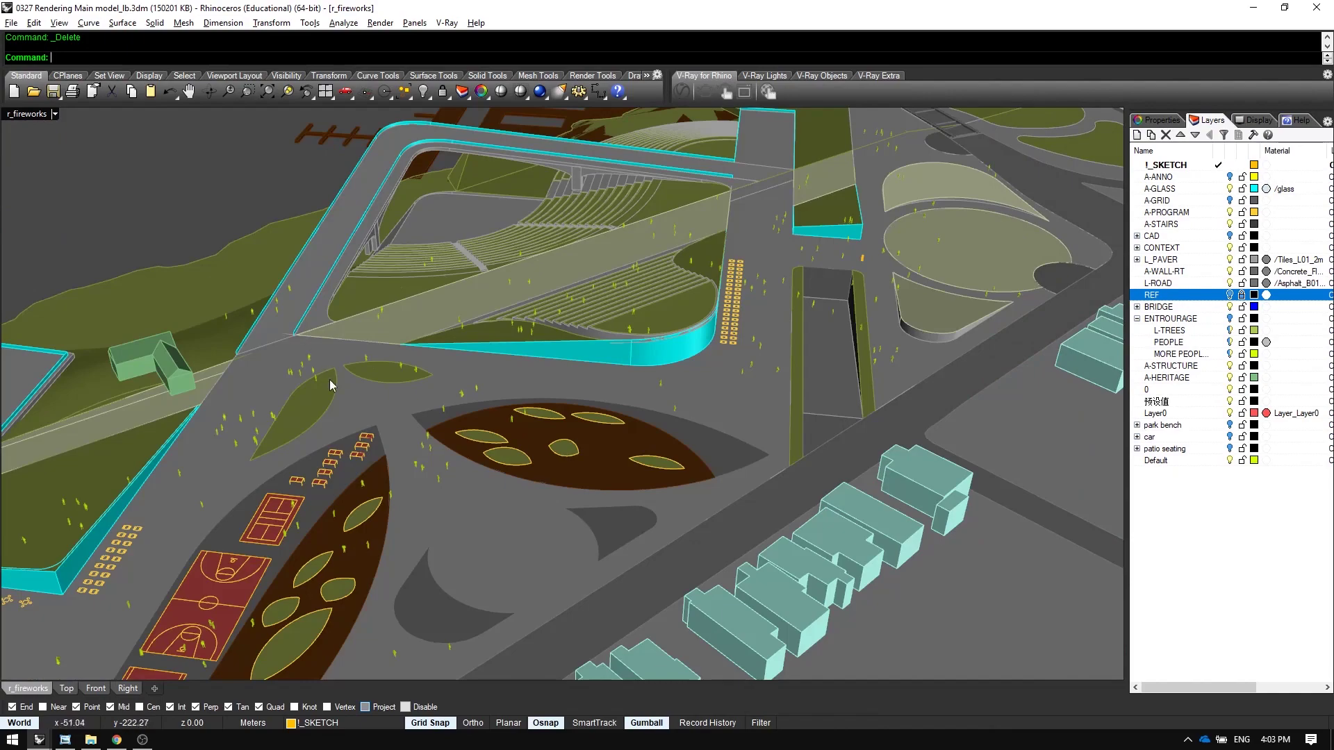
- Raise two people on the straight amphitheatre steps by about 0.16 m, and adjust the farther hooded figure's height by about 0.13 m
{"action": "scroll", "coordinate": [378, 389], "scroll_direction": "up", "scroll_amount": 6}
{"action": "right_click_drag", "start_coordinate": [436, 373], "coordinate": [713, 412]}
{"action": "scroll", "coordinate": [699, 411], "scroll_direction": "up", "scroll_amount": 10}
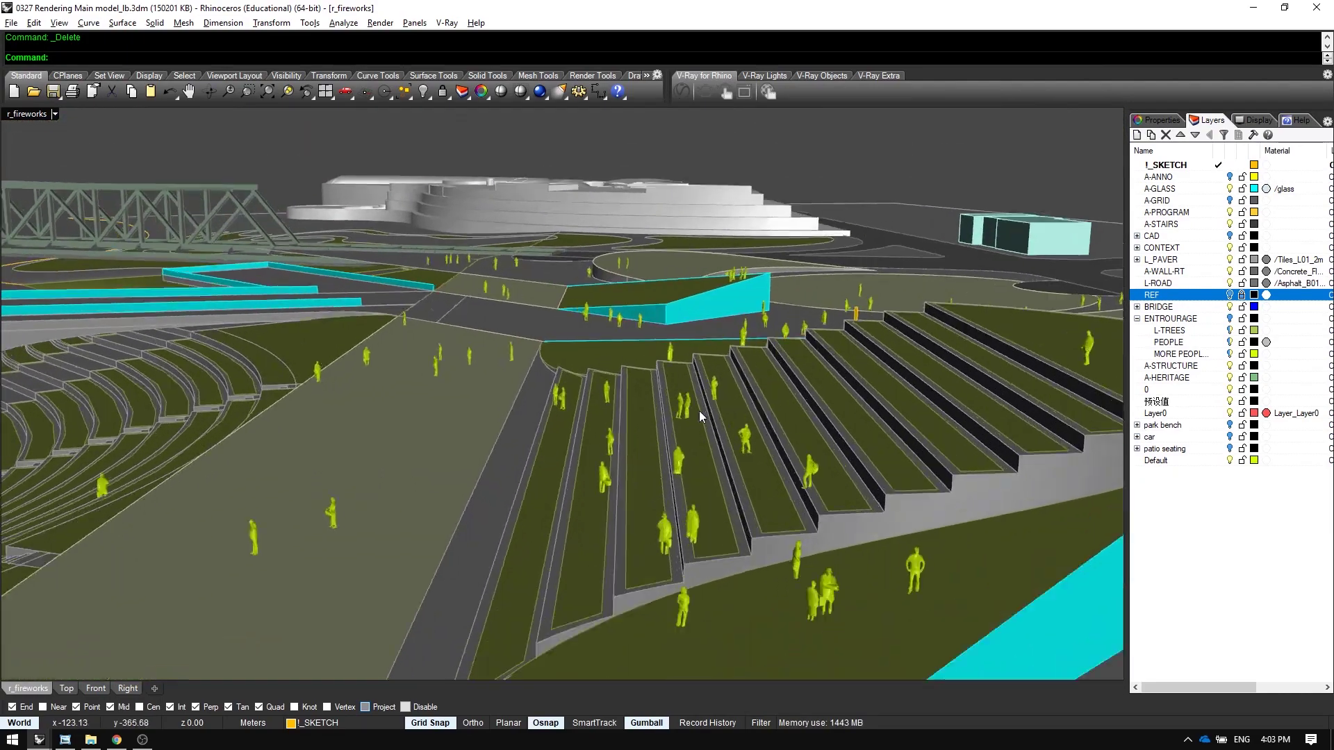
{"action": "scroll", "coordinate": [677, 399], "scroll_direction": "down", "scroll_amount": 8}
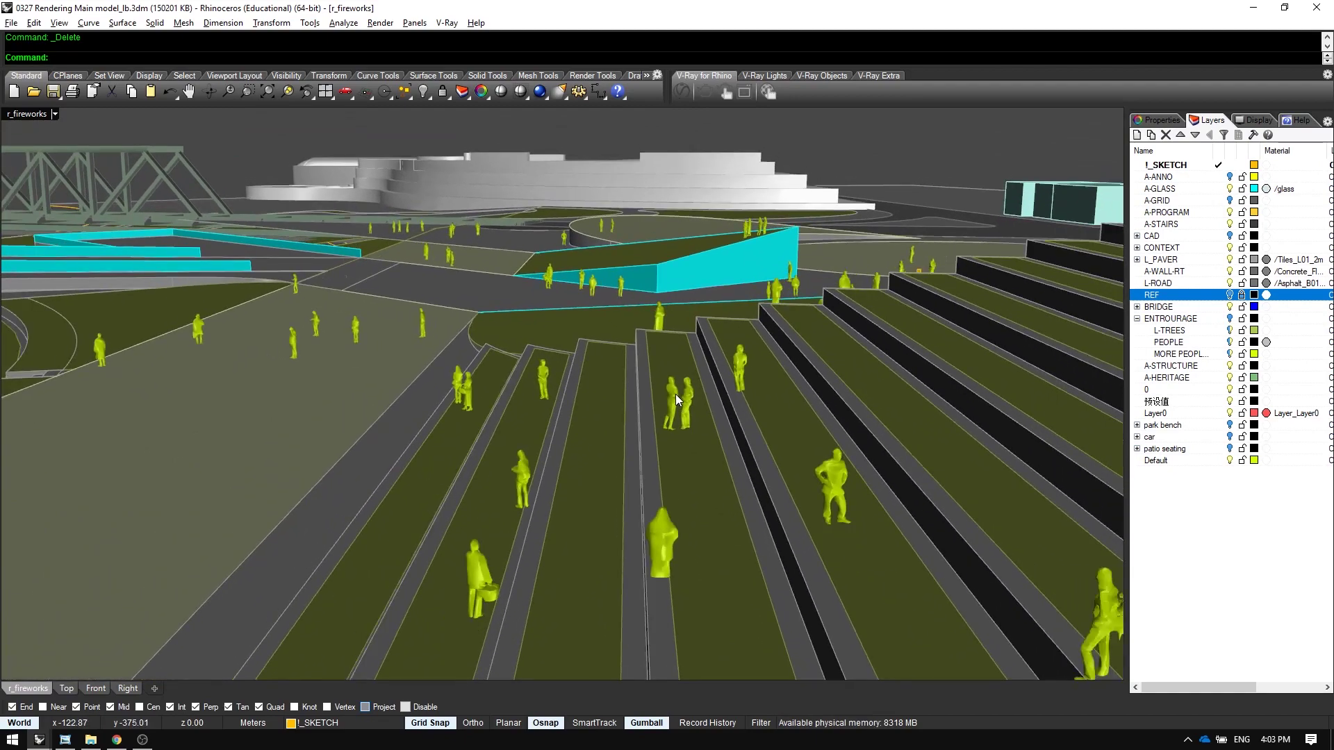
{"action": "scroll", "coordinate": [749, 440], "scroll_direction": "up", "scroll_amount": 4}
{"action": "scroll", "coordinate": [749, 440], "scroll_direction": "up", "scroll_amount": 3}
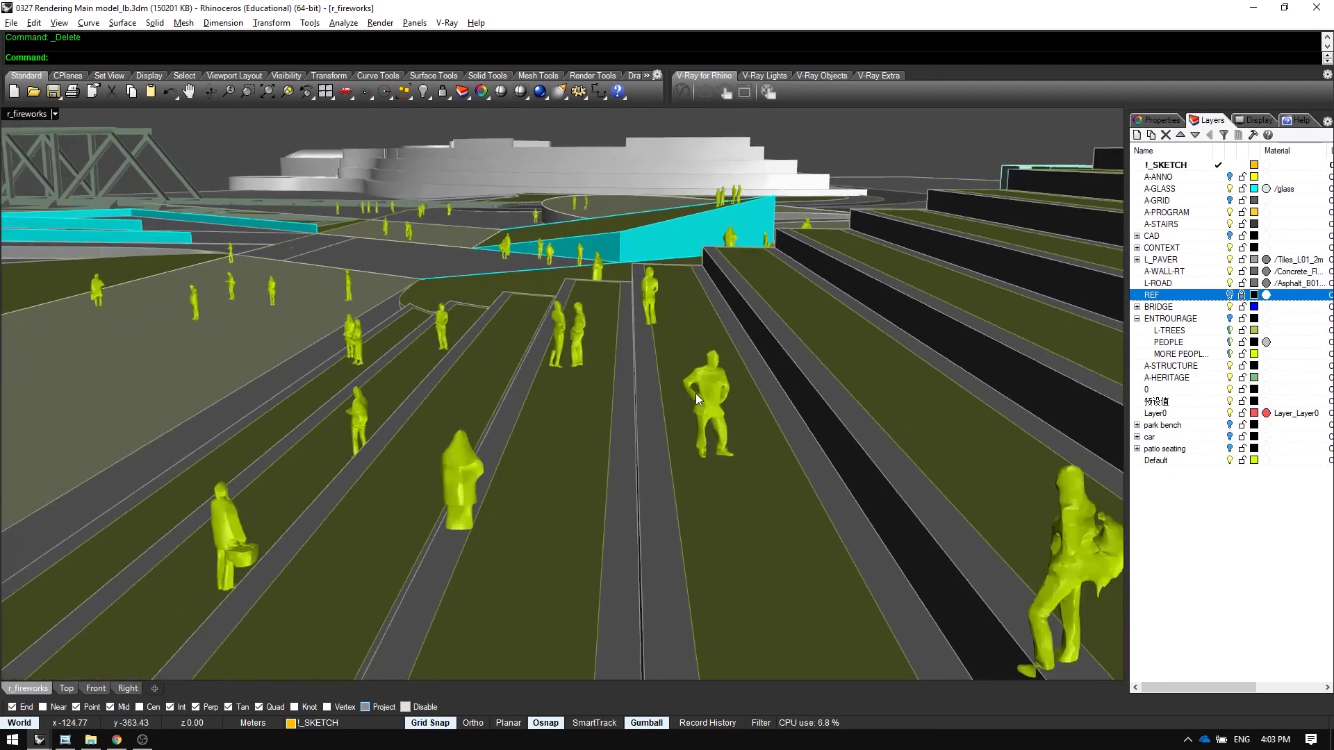
{"action": "left_click", "coordinate": [699, 395]}
{"action": "right_click_drag", "start_coordinate": [698, 394], "coordinate": [769, 406]}
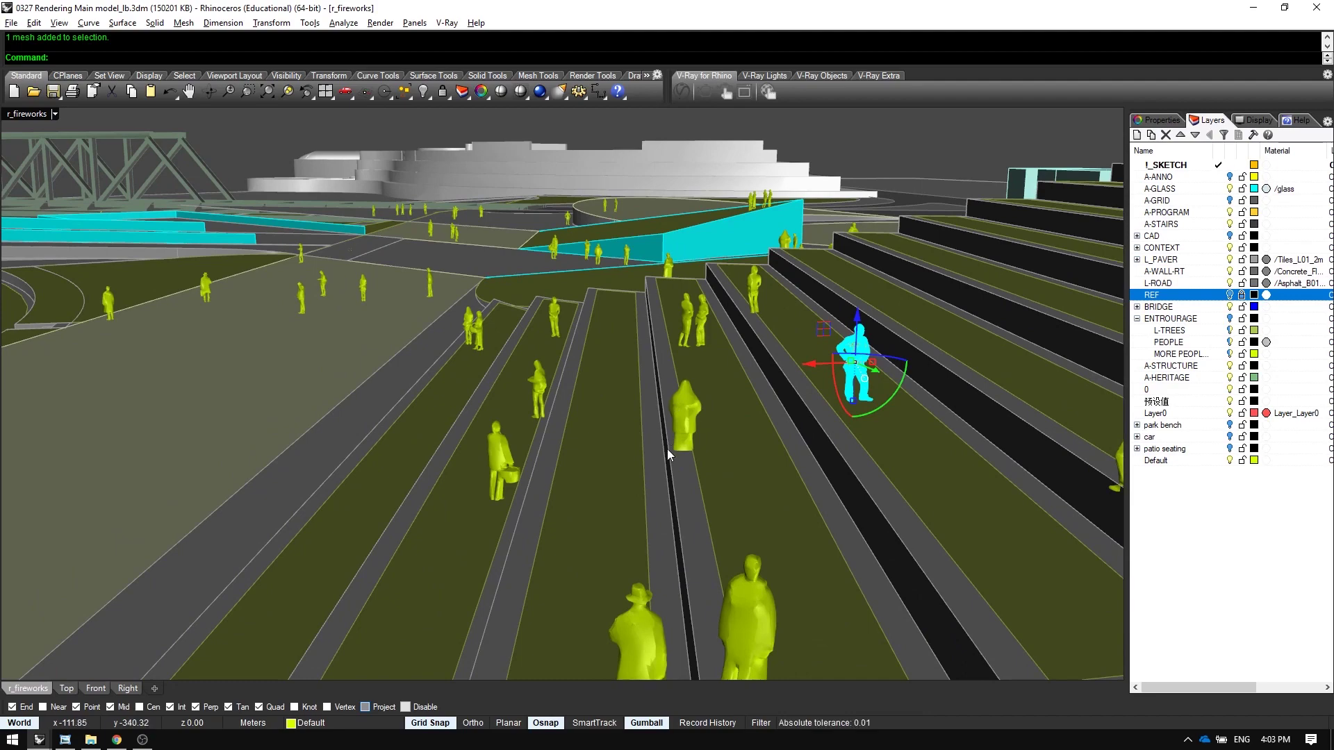
{"action": "right_click_drag", "start_coordinate": [666, 449], "coordinate": [658, 417]}
{"action": "right_click_drag", "start_coordinate": [636, 478], "coordinate": [622, 476]}
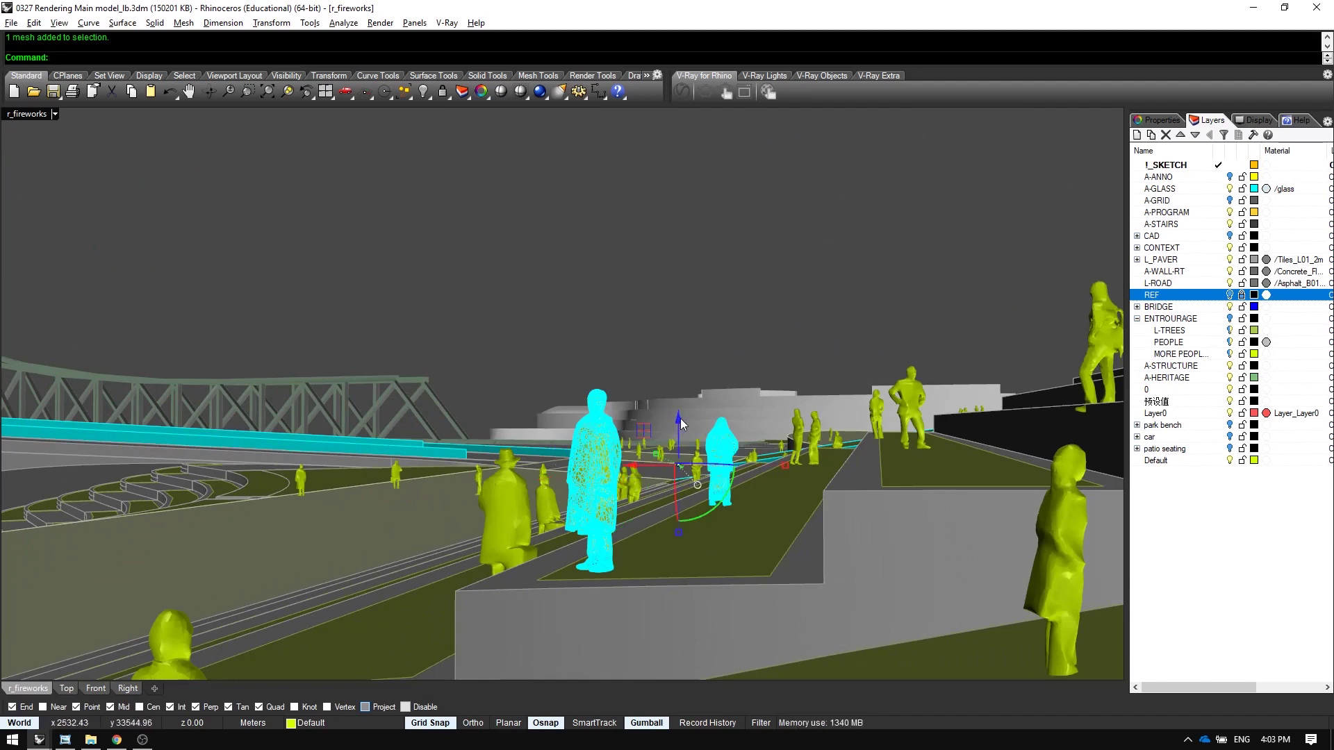
{"action": "mouse_move", "coordinate": [681, 402]}
{"action": "left_mouse_down"}
{"action": "mouse_move", "coordinate": [684, 384]}
{"action": "mouse_move", "coordinate": [687, 409]}
{"action": "left_mouse_up"}
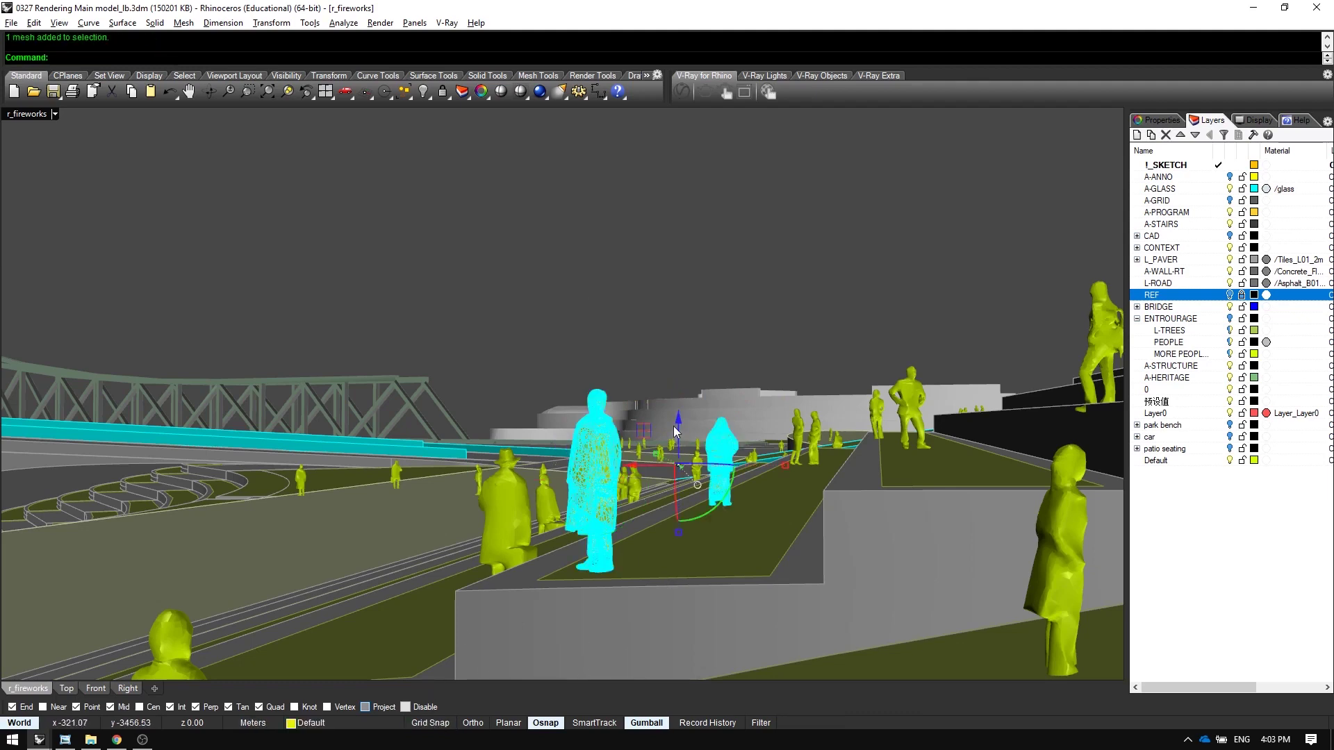
{"action": "left_click_drag", "start_coordinate": [675, 426], "coordinate": [698, 394]}
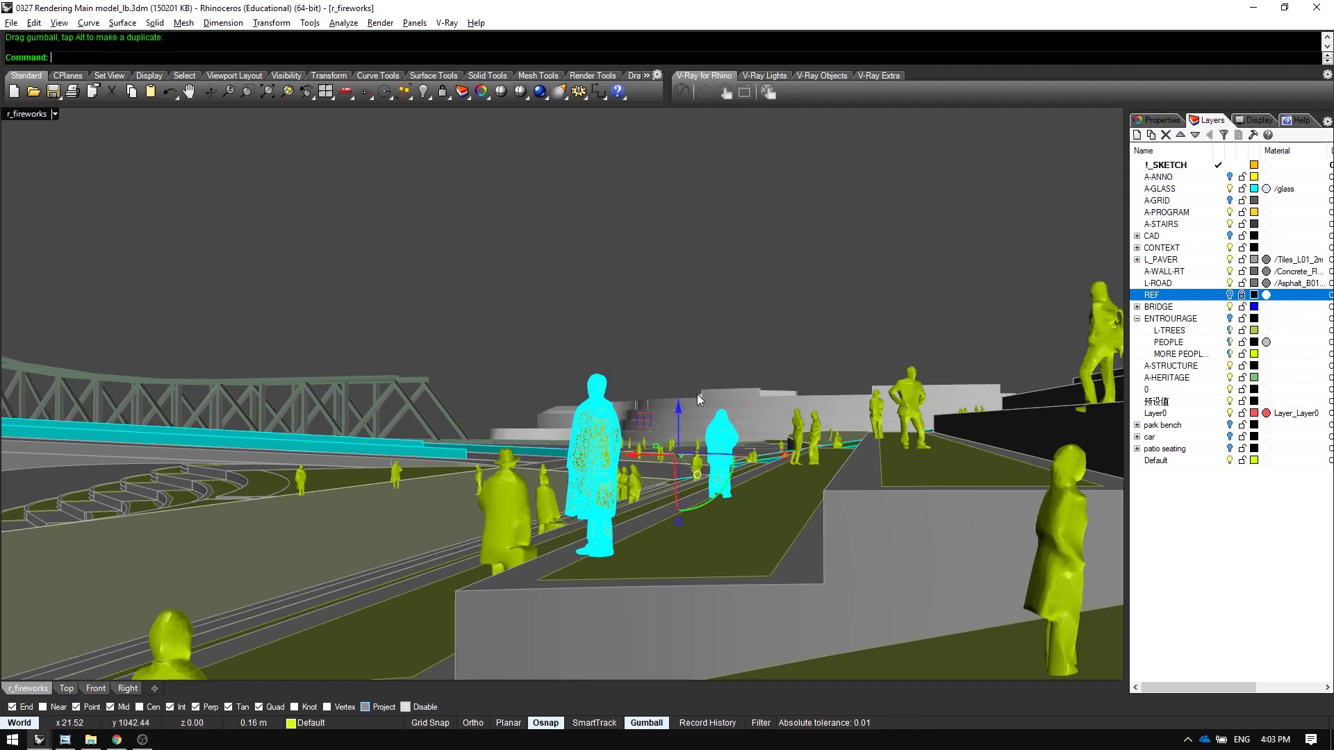
{"action": "left_click", "coordinate": [760, 281]}
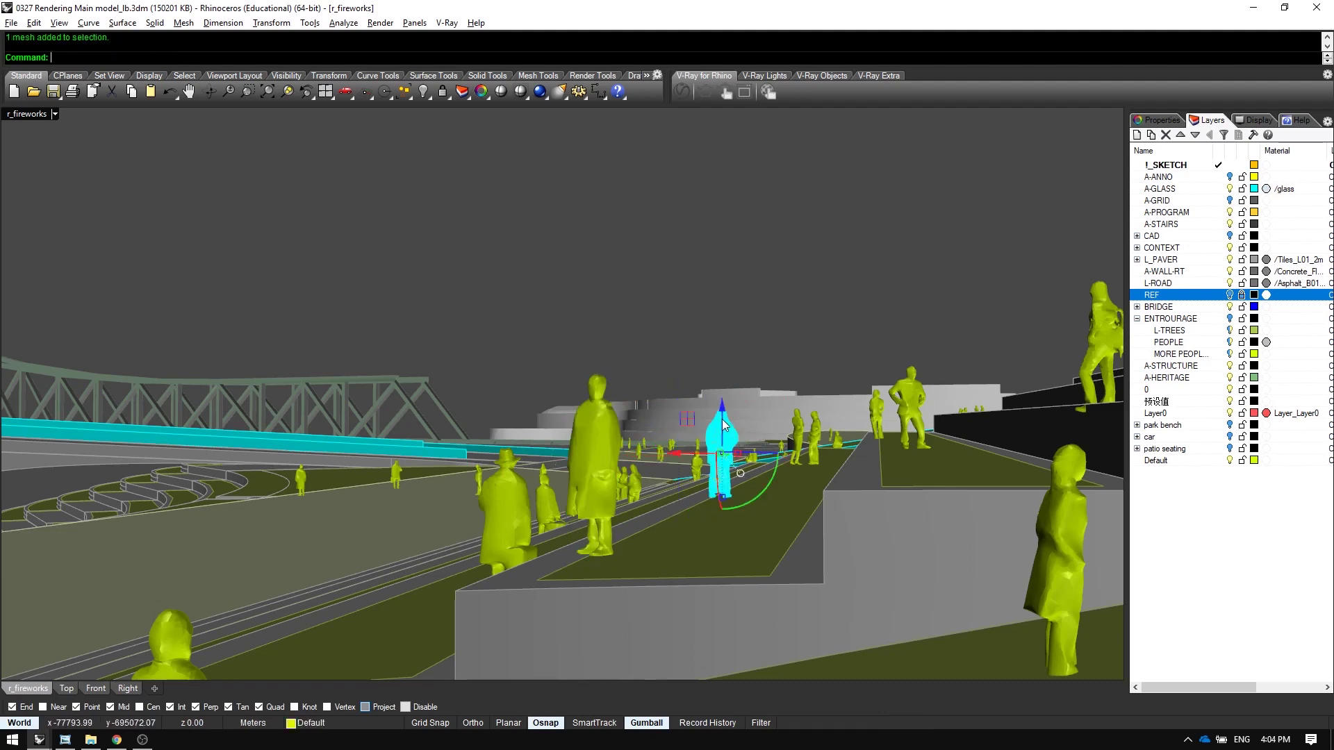
- Examine how the dropped people stand on the amphitheatre steps, the elevated walkway and the surrounding park
{"action": "scroll", "coordinate": [660, 348], "scroll_direction": "down", "scroll_amount": 5}
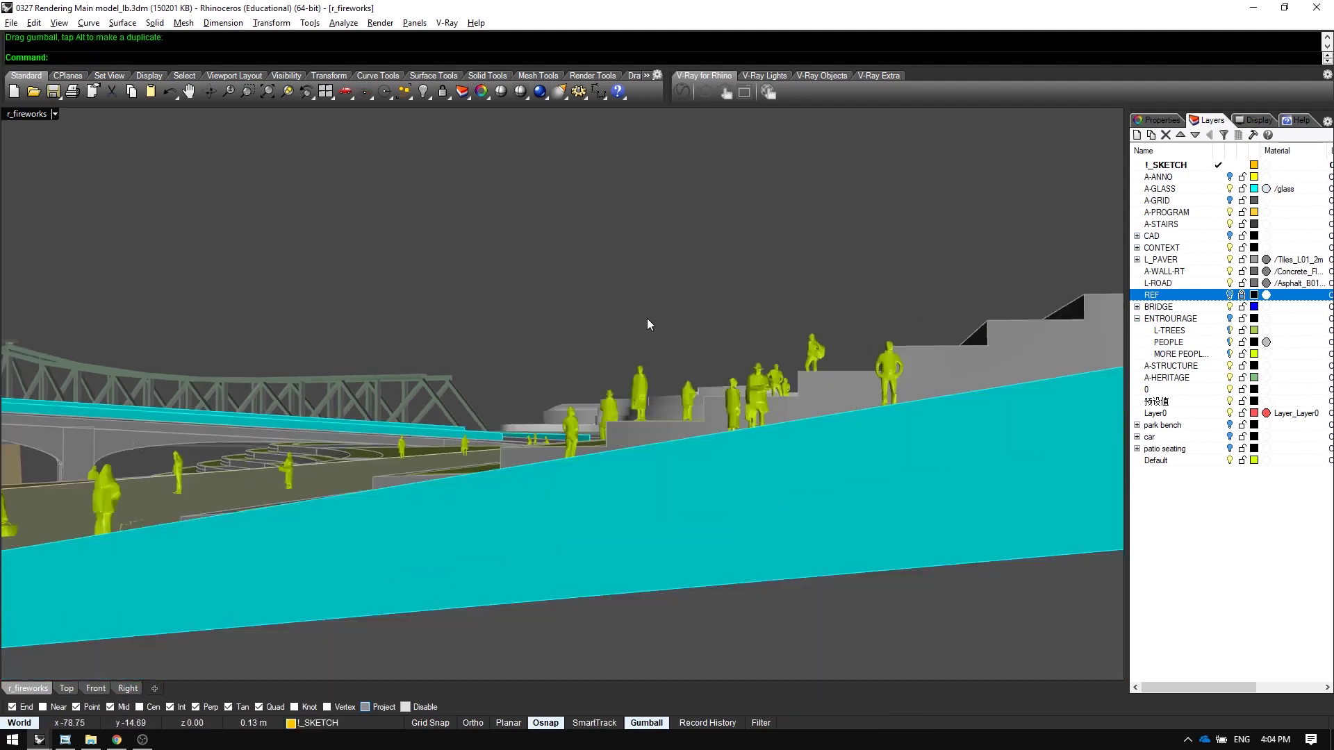
{"action": "right_click_drag", "start_coordinate": [649, 324], "coordinate": [582, 393]}
{"action": "scroll", "coordinate": [582, 393], "scroll_direction": "down", "scroll_amount": 5}
{"action": "right_click_drag", "start_coordinate": [420, 465], "coordinate": [724, 573]}
{"action": "scroll", "coordinate": [707, 580], "scroll_direction": "up", "scroll_amount": 8}
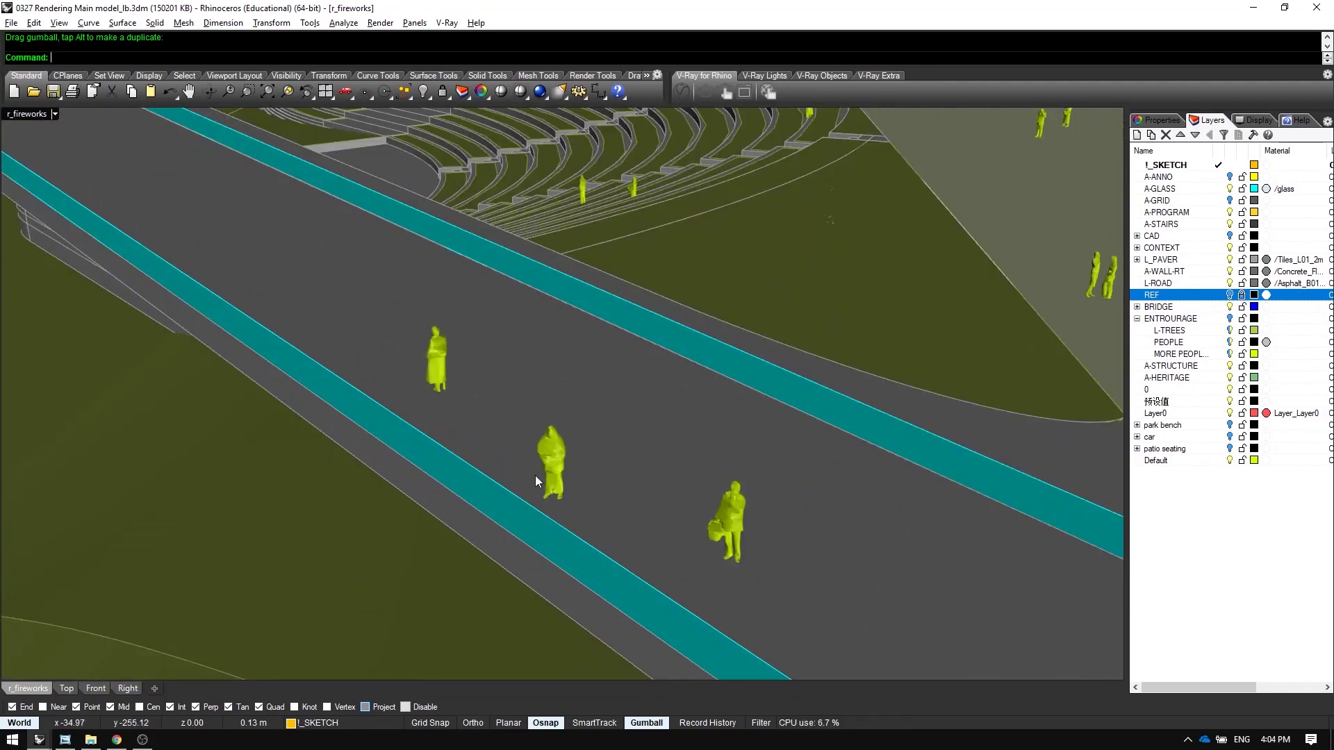
{"action": "right_click_drag", "start_coordinate": [534, 477], "coordinate": [713, 507]}
{"action": "scroll", "coordinate": [550, 396], "scroll_direction": "up", "scroll_amount": 5}
{"action": "scroll", "coordinate": [712, 507], "scroll_direction": "down", "scroll_amount": 5}
{"action": "right_click_drag", "start_coordinate": [653, 359], "coordinate": [755, 481]}
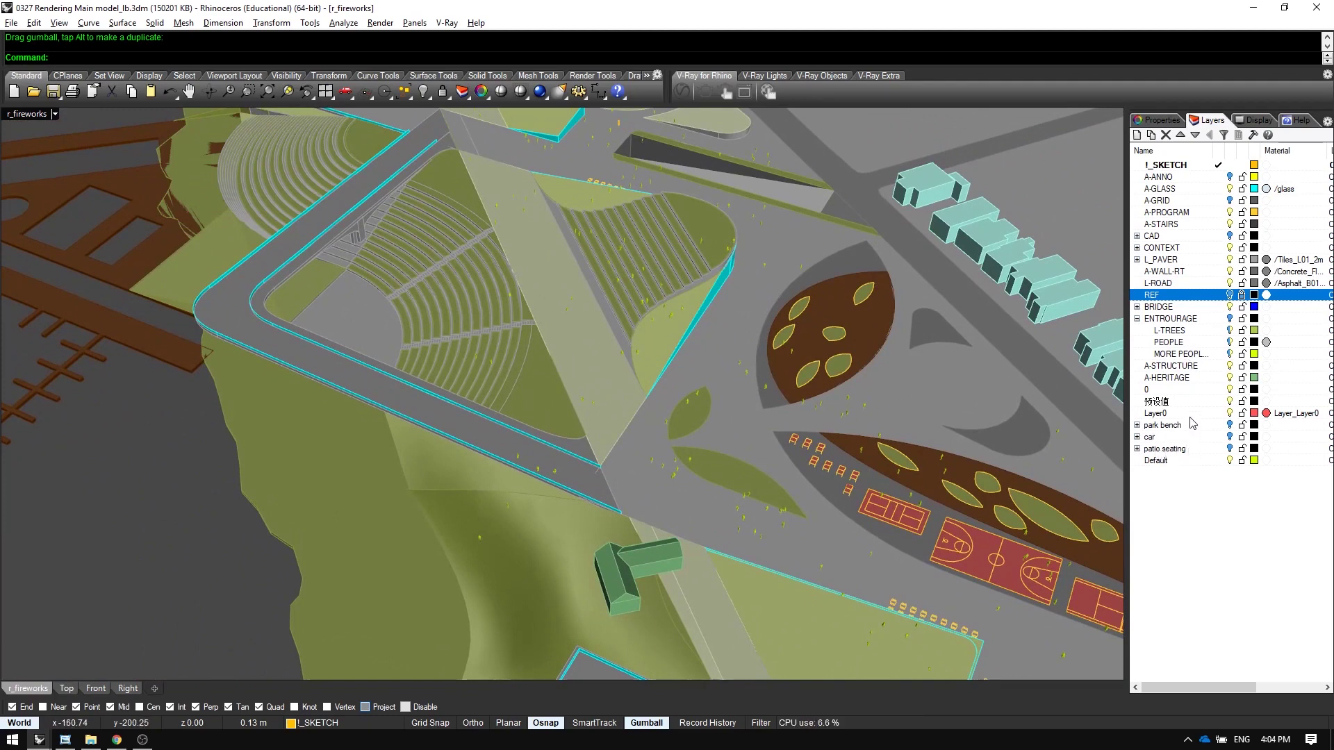
- Turn on the ENTOURAGE layer to show the trees and review the populated park from several angles
{"action": "left_click", "coordinate": [1230, 319]}
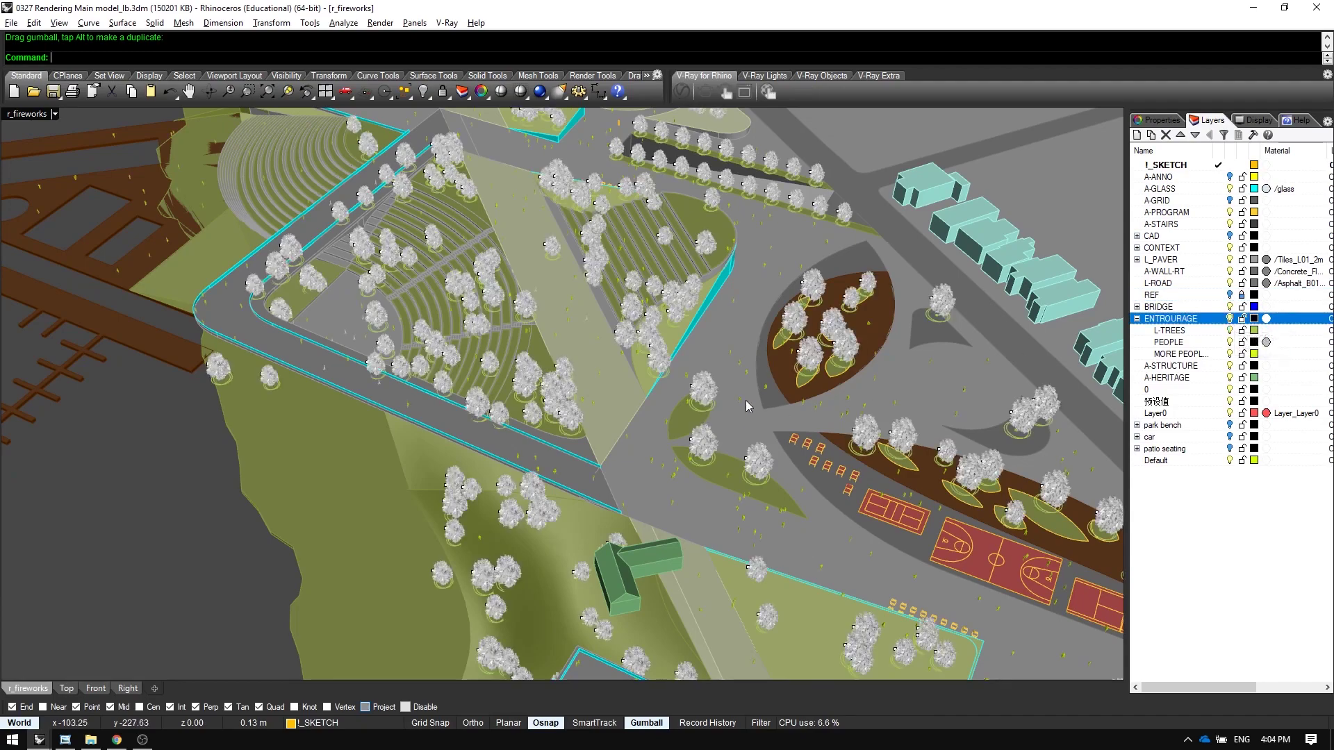
{"action": "right_click_drag", "start_coordinate": [653, 443], "coordinate": [785, 399]}
{"action": "scroll", "coordinate": [806, 409], "scroll_direction": "down", "scroll_amount": 3}
{"action": "scroll", "coordinate": [647, 373], "scroll_direction": "up", "scroll_amount": 2}
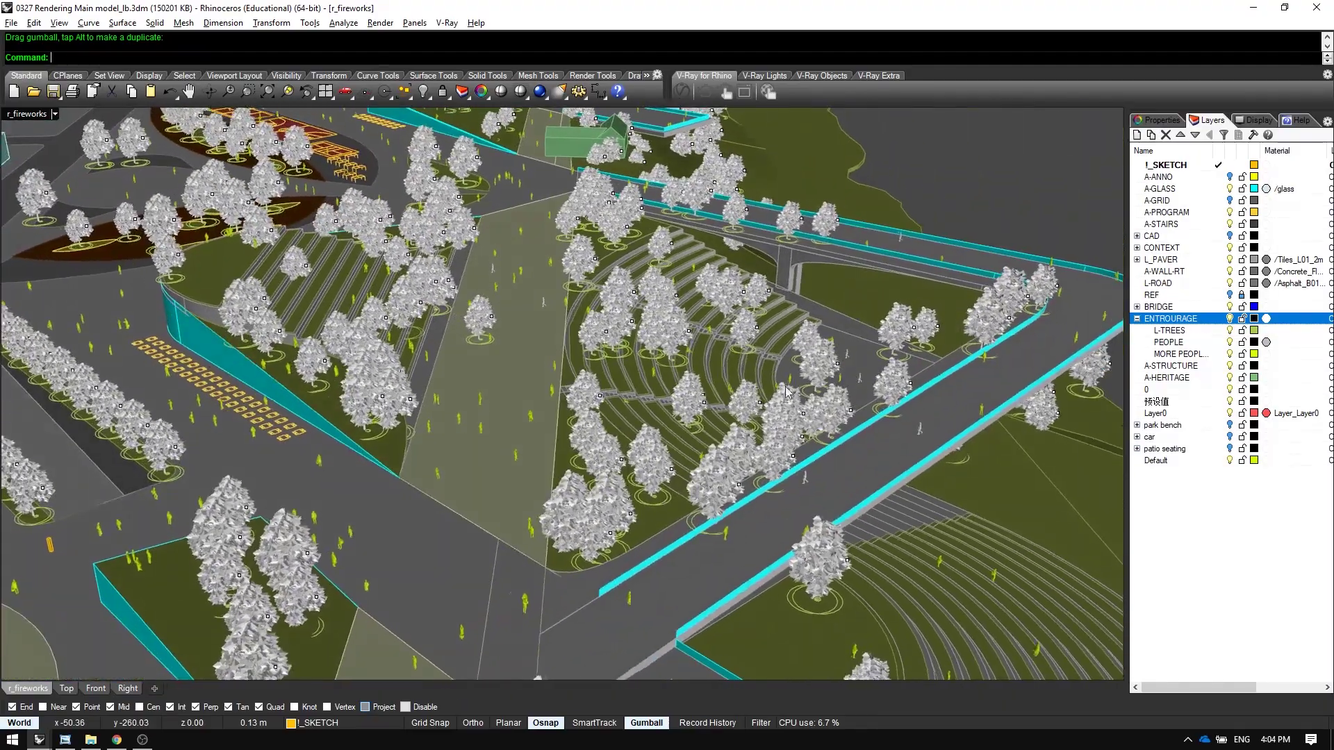
{"action": "scroll", "coordinate": [665, 348], "scroll_direction": "up", "scroll_amount": 4}
{"action": "right_click_drag", "start_coordinate": [666, 347], "coordinate": [836, 258]}
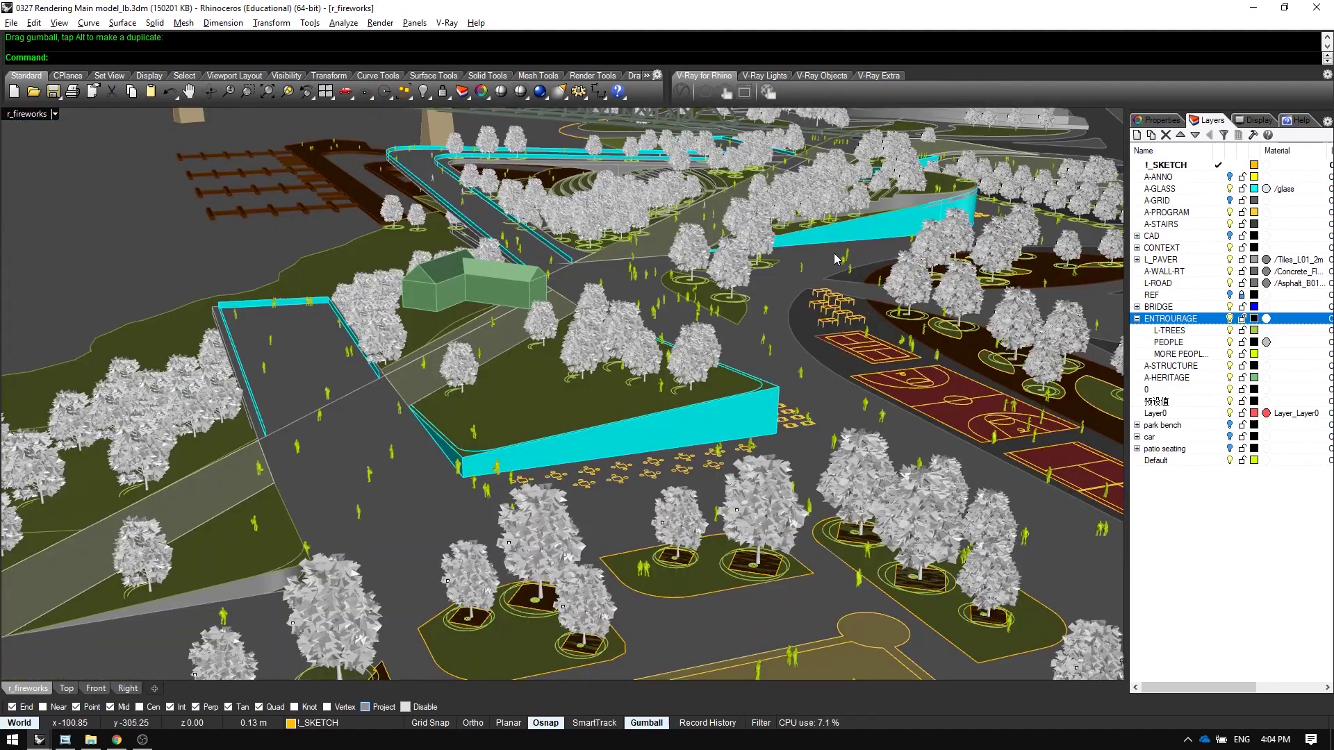